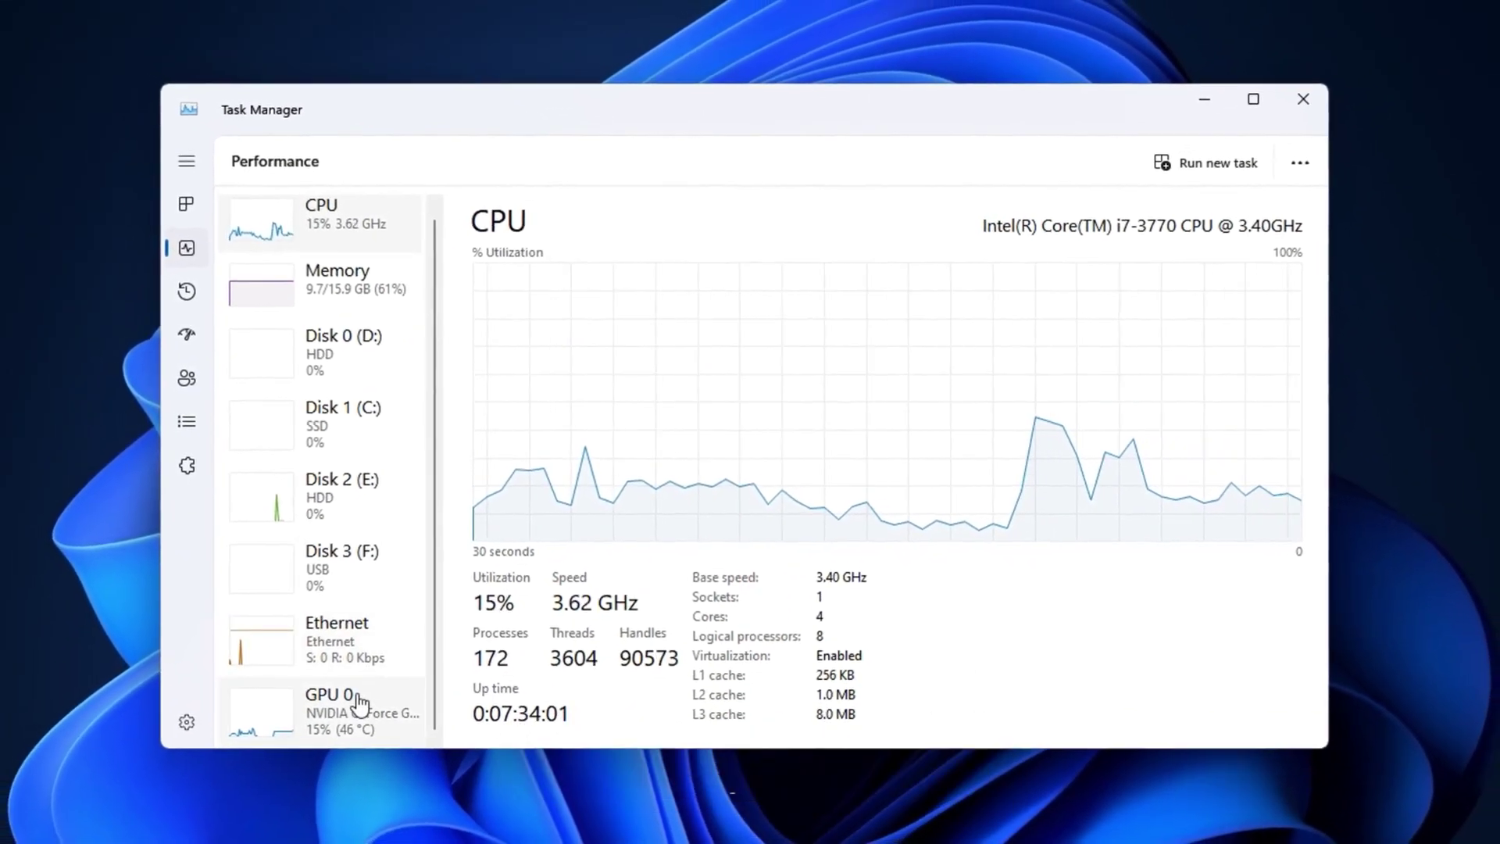
Show the NVIDIA GPU 0 performance graphs in Task Manager instead of the CPU.
click(359, 703)
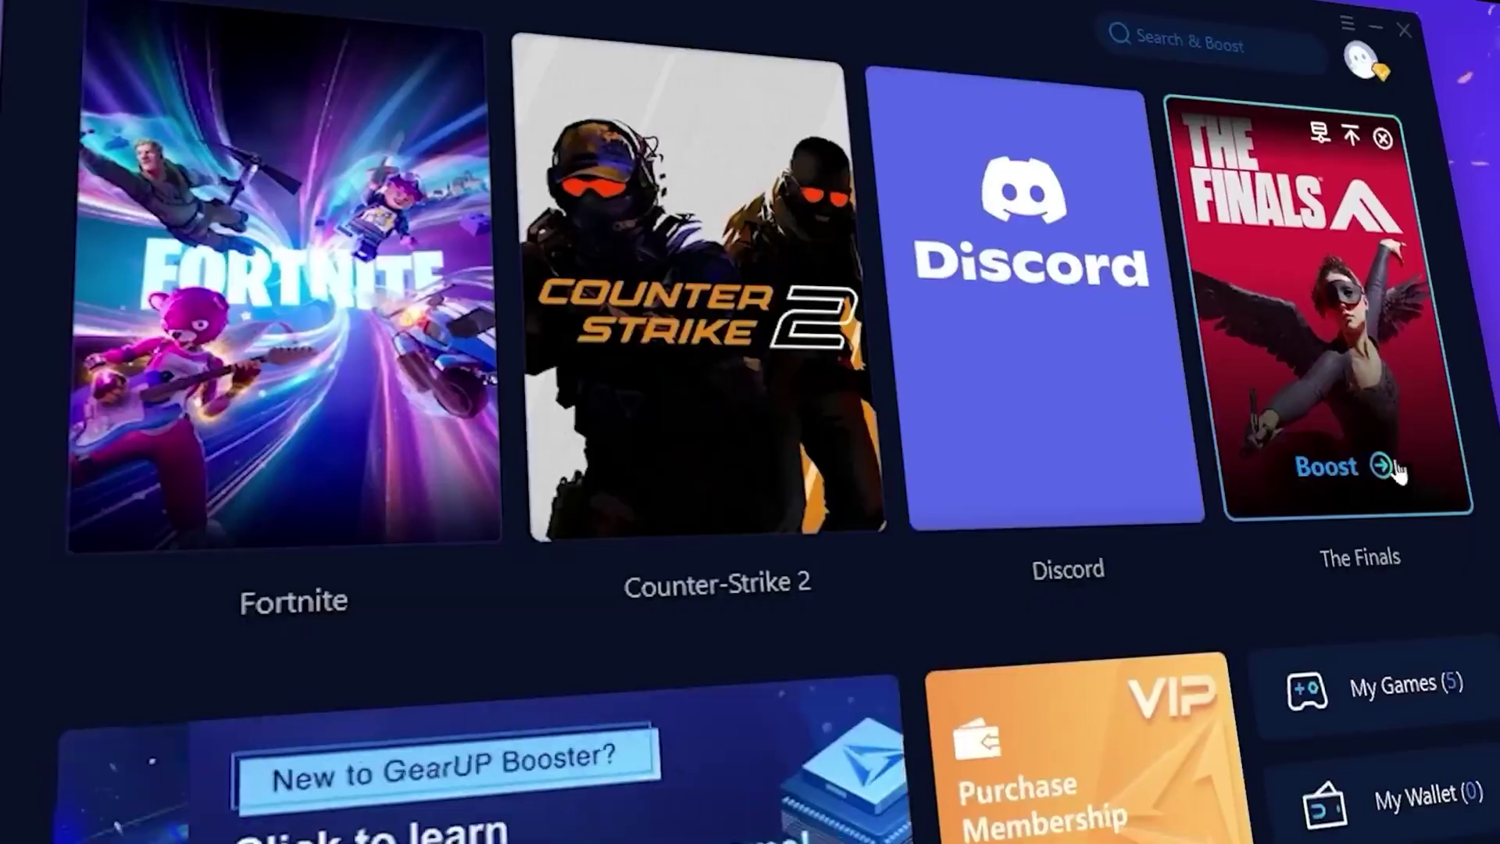
mouse_move(1085, 499)
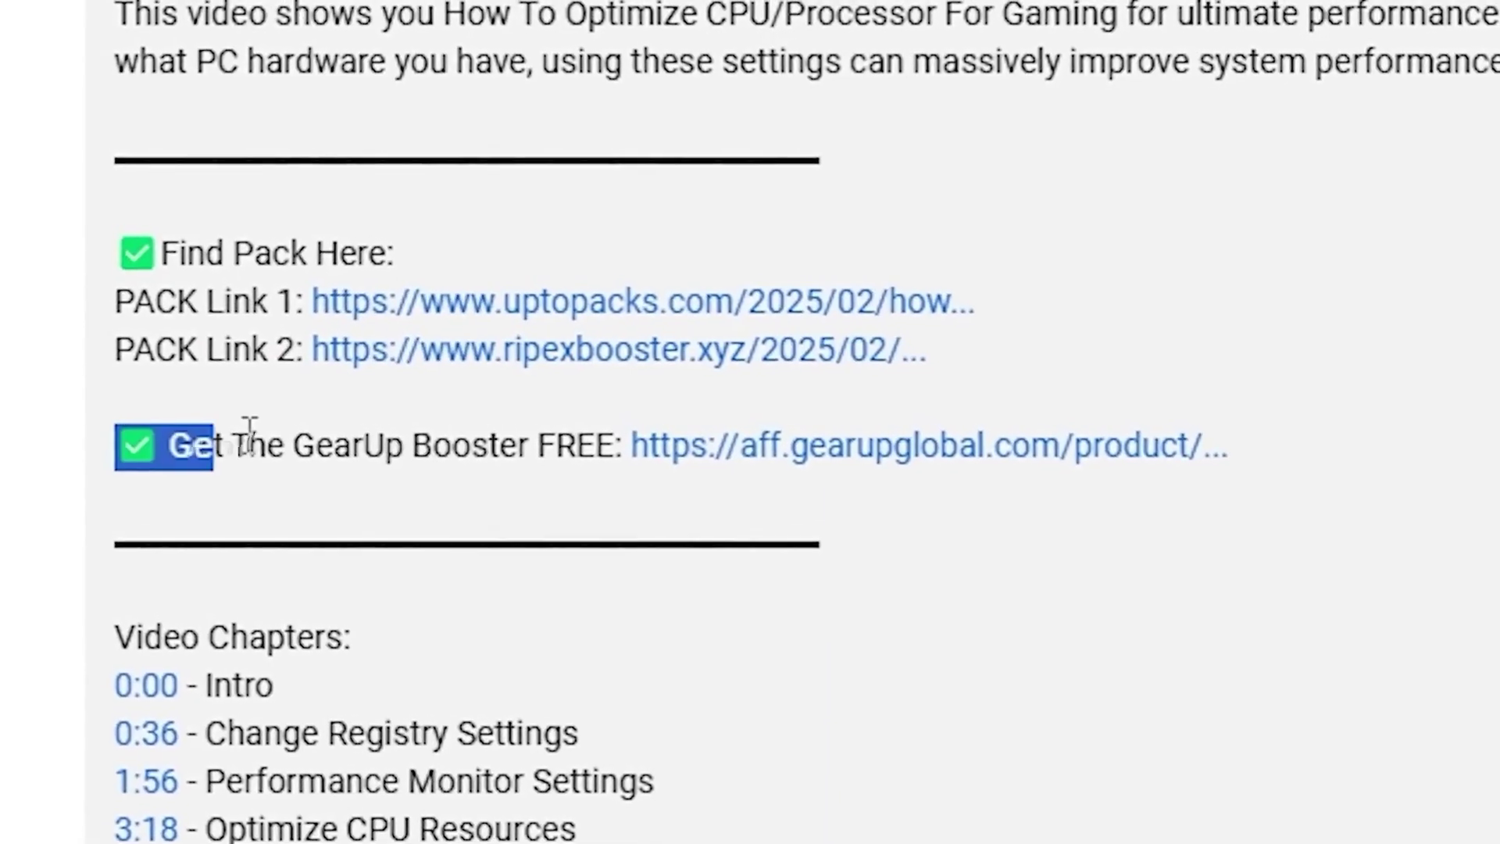
drag(251, 429, 1038, 509)
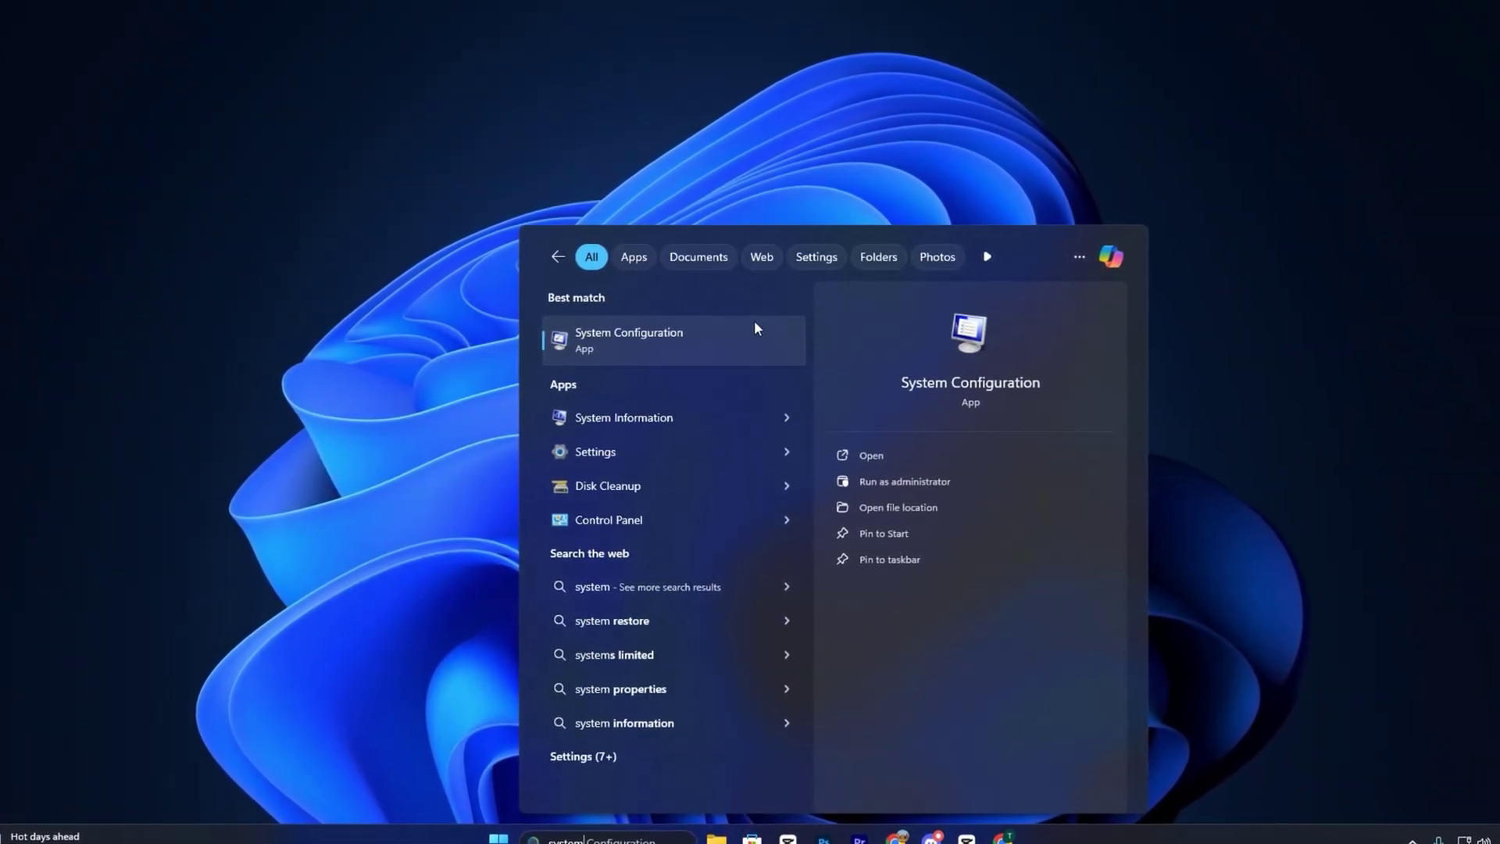
In msconfig's advanced boot options, set Number of processors to 8 and confirm.
click(690, 350)
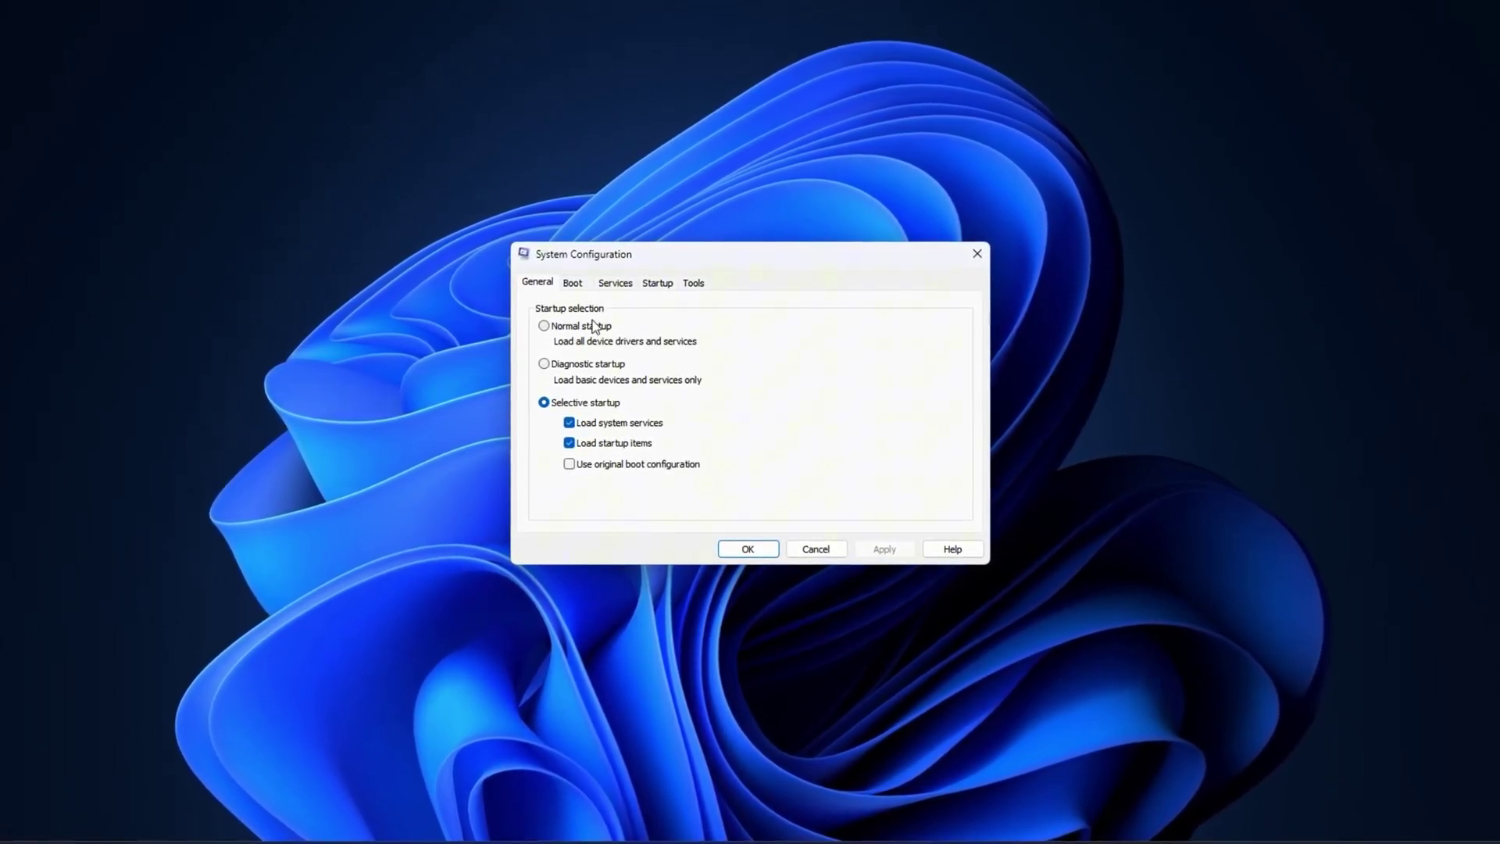
click(579, 284)
click(583, 405)
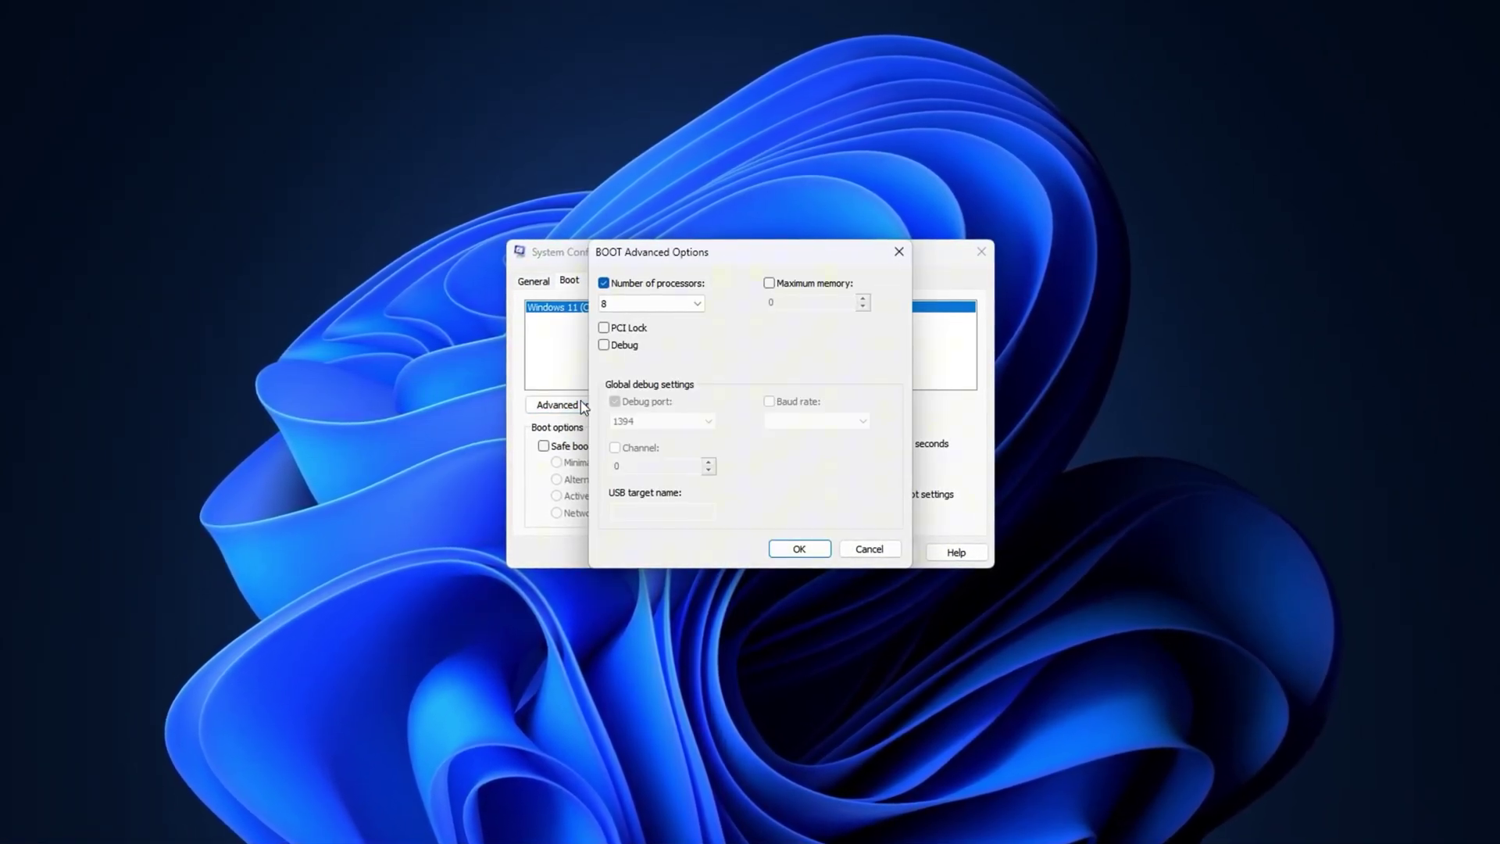
click(704, 344)
click(704, 345)
click(685, 303)
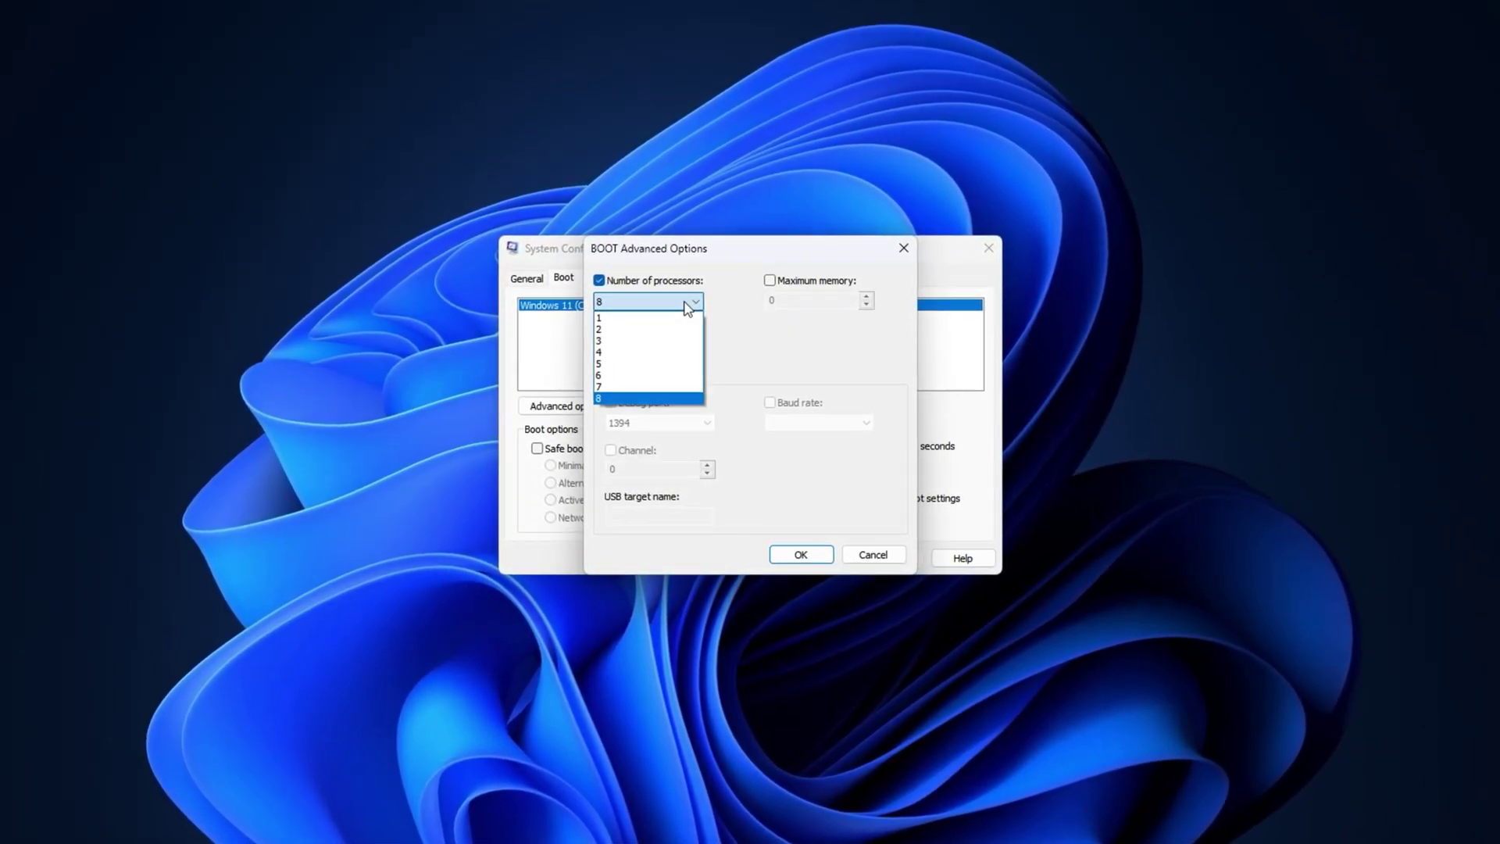
click(652, 402)
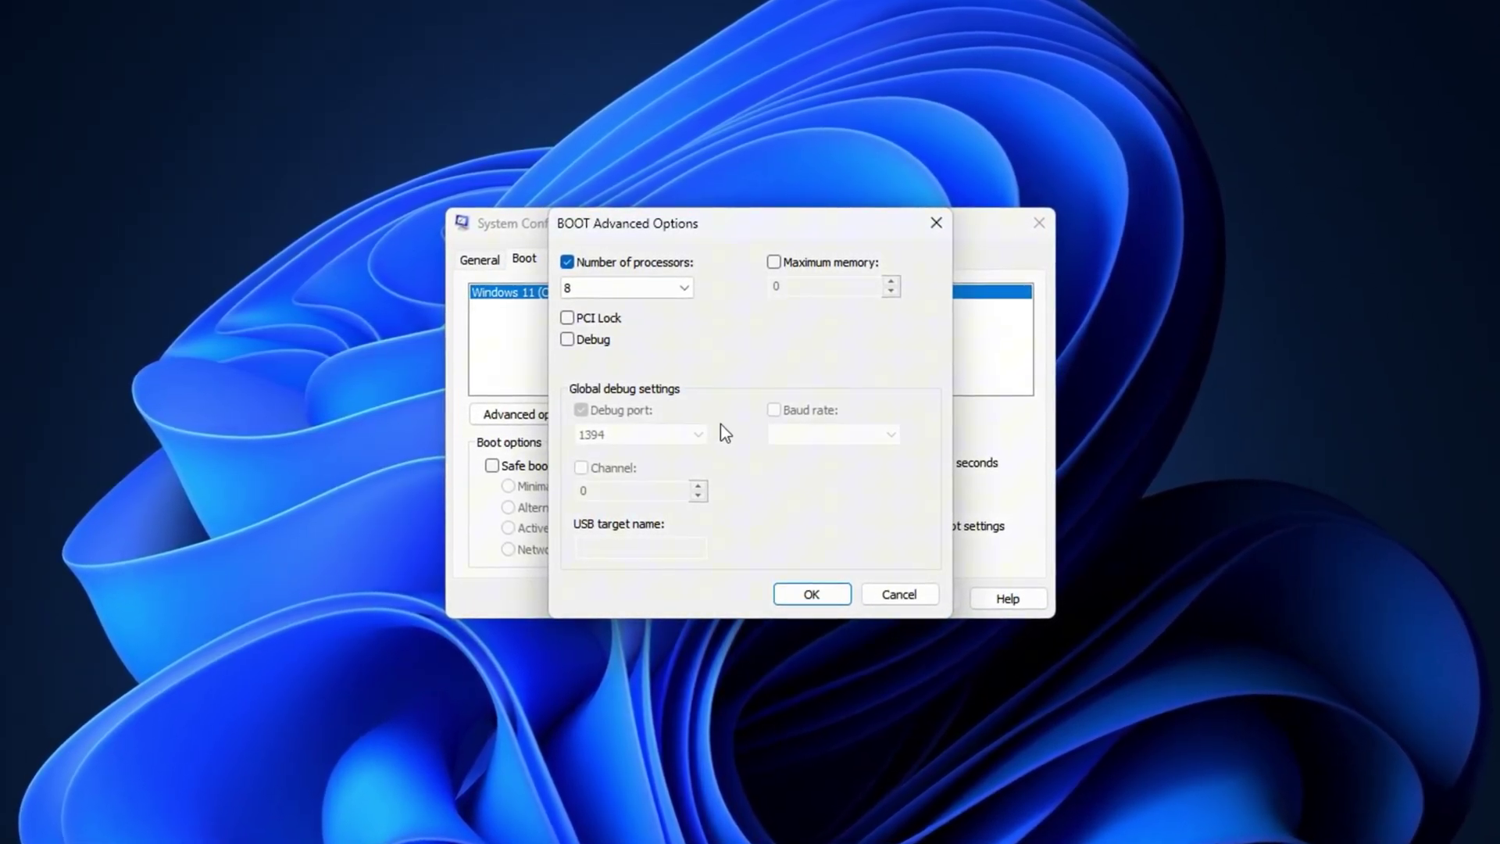
click(811, 596)
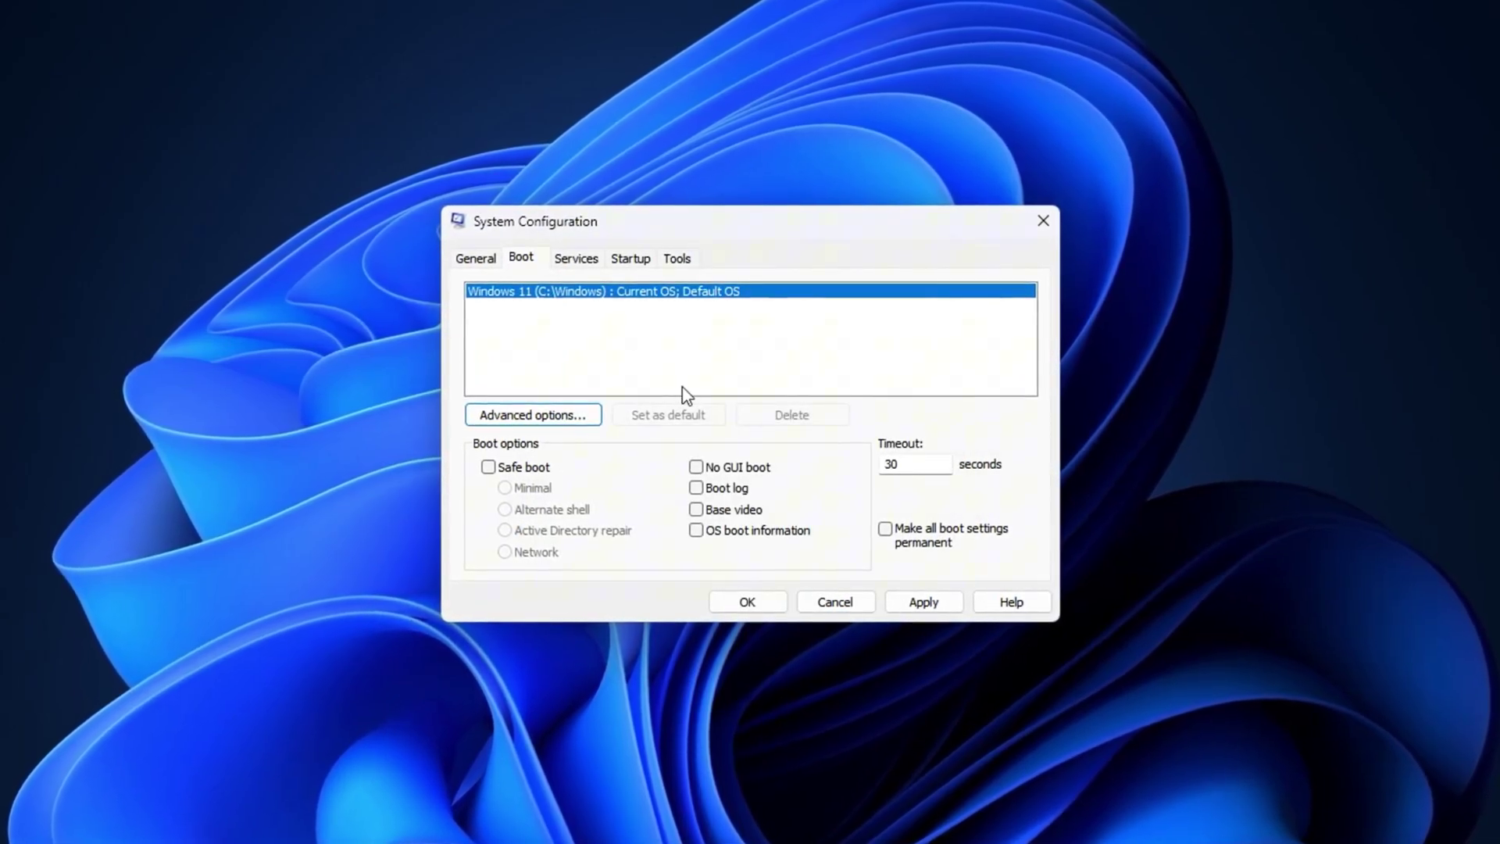
Check 'Hide all Microsoft services' on the System Configuration Services tab.
click(561, 259)
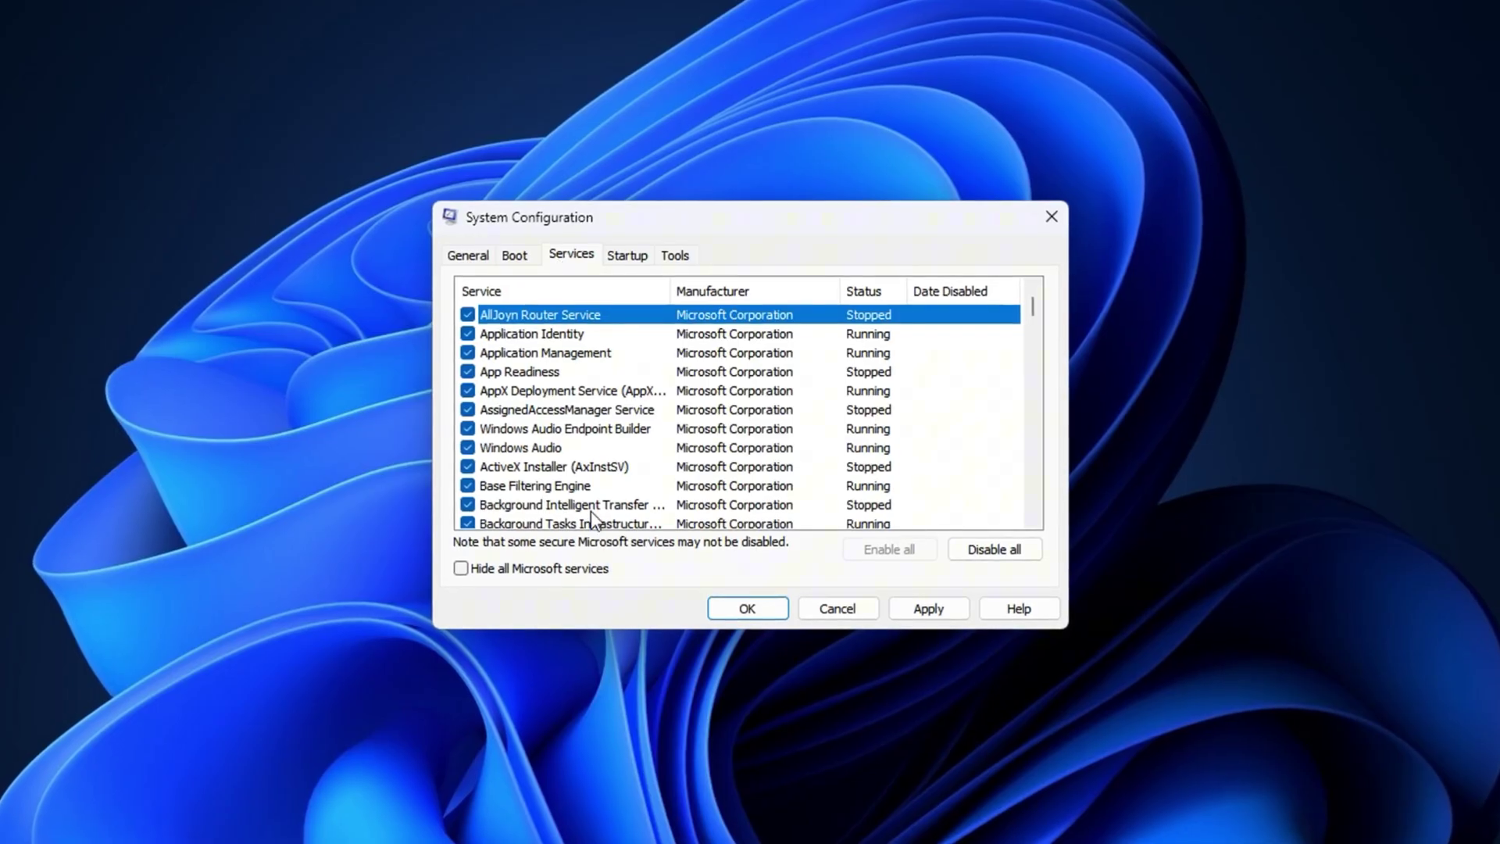
click(463, 570)
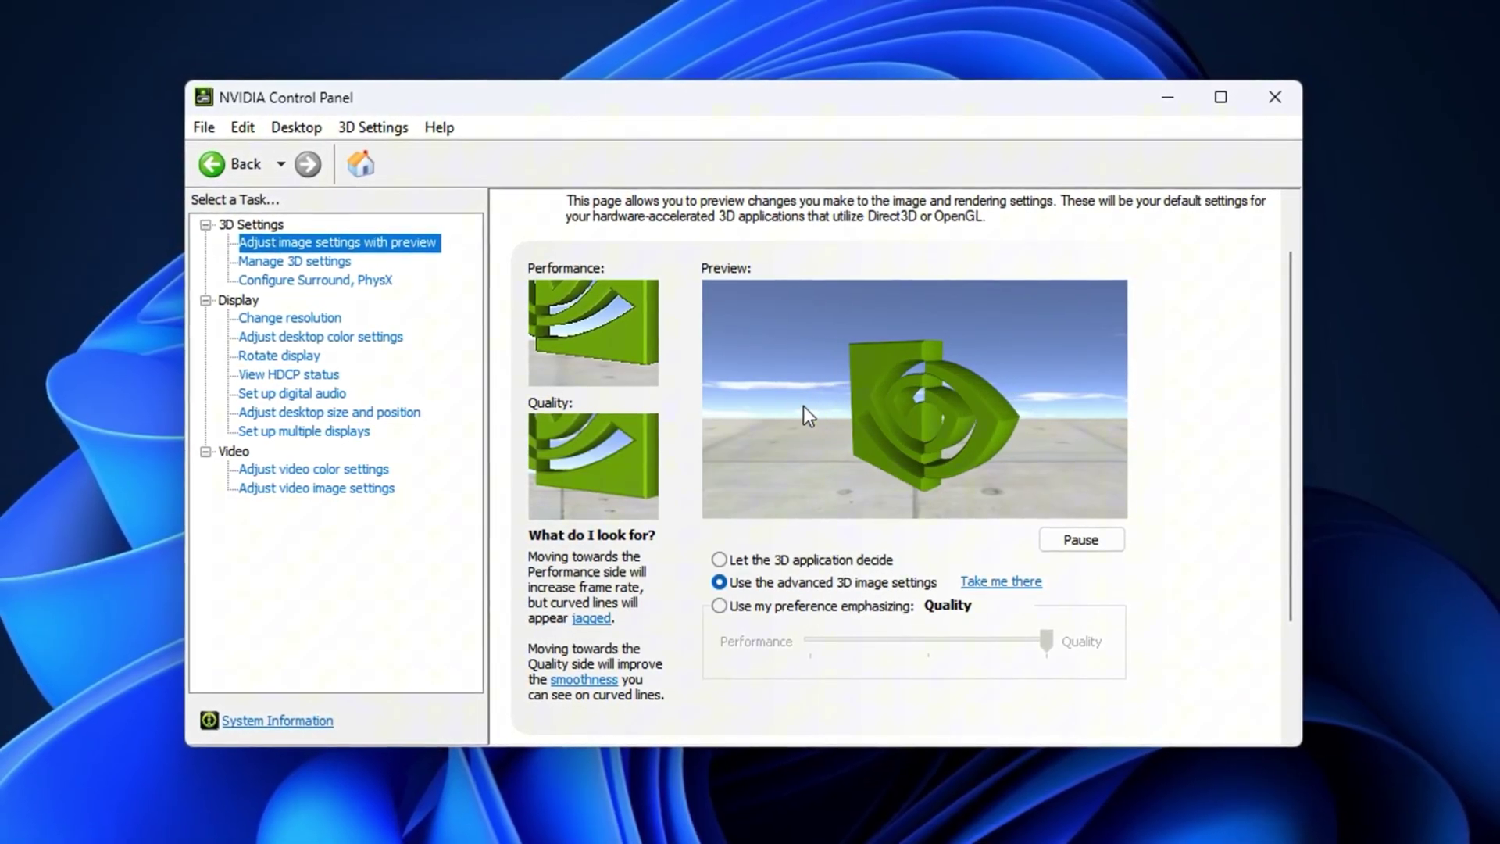
click(297, 261)
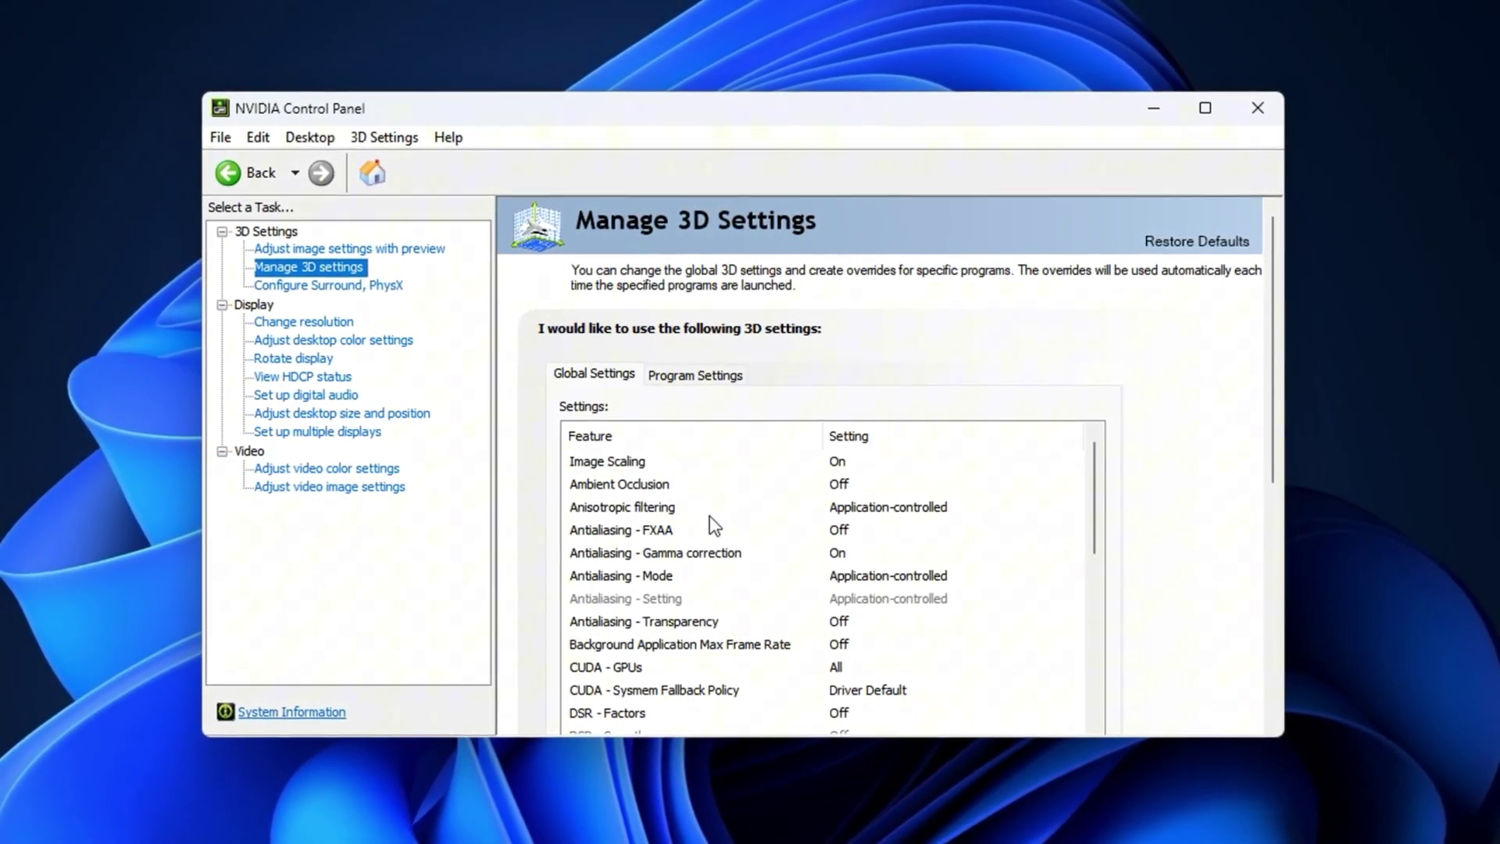
scroll(709, 516, down, 6)
scroll(709, 514, up, 4)
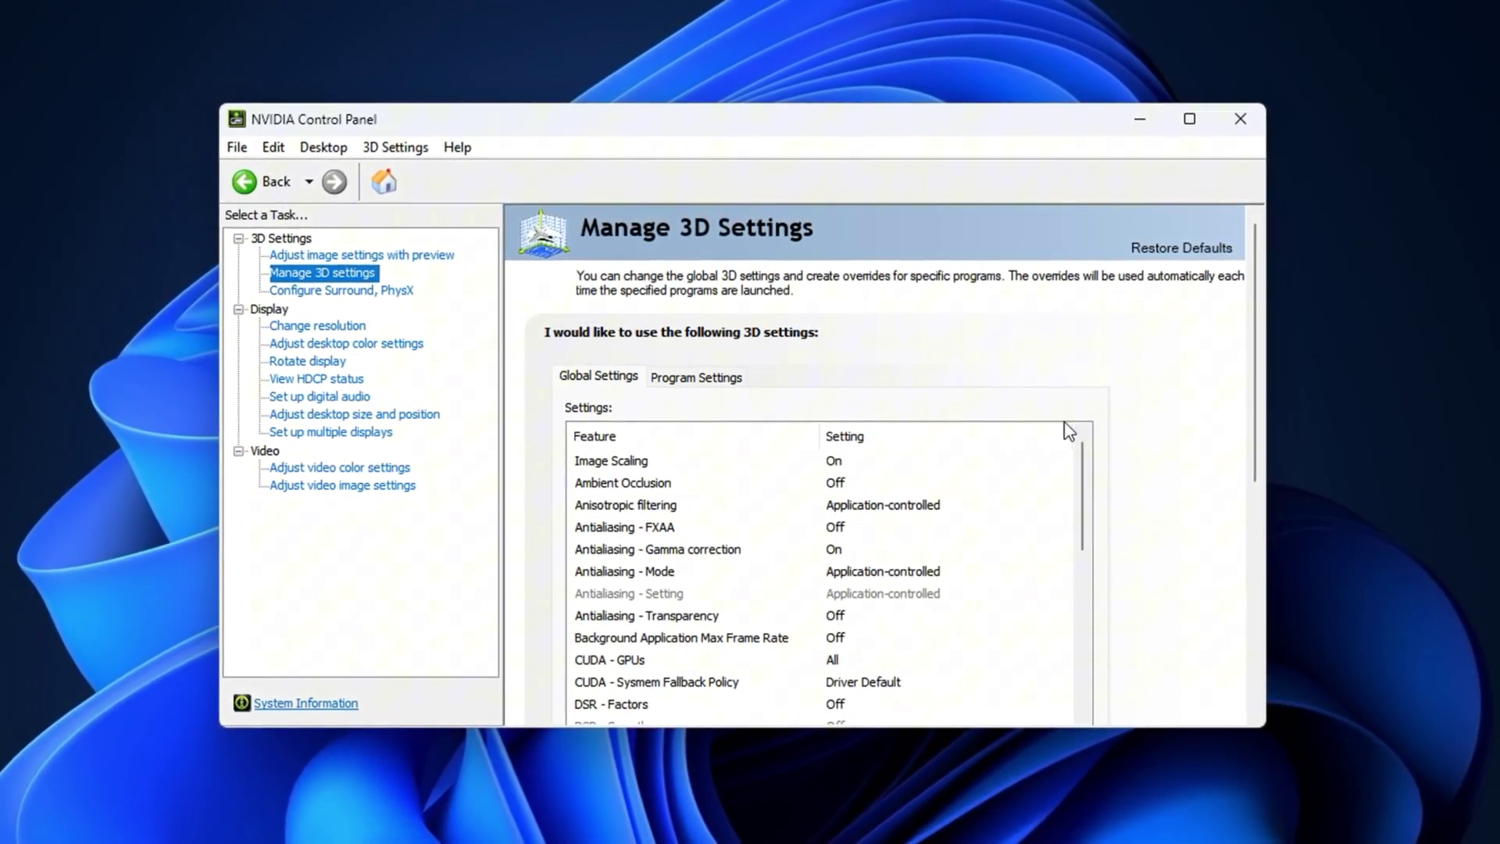
scroll(1133, 562, down, 1)
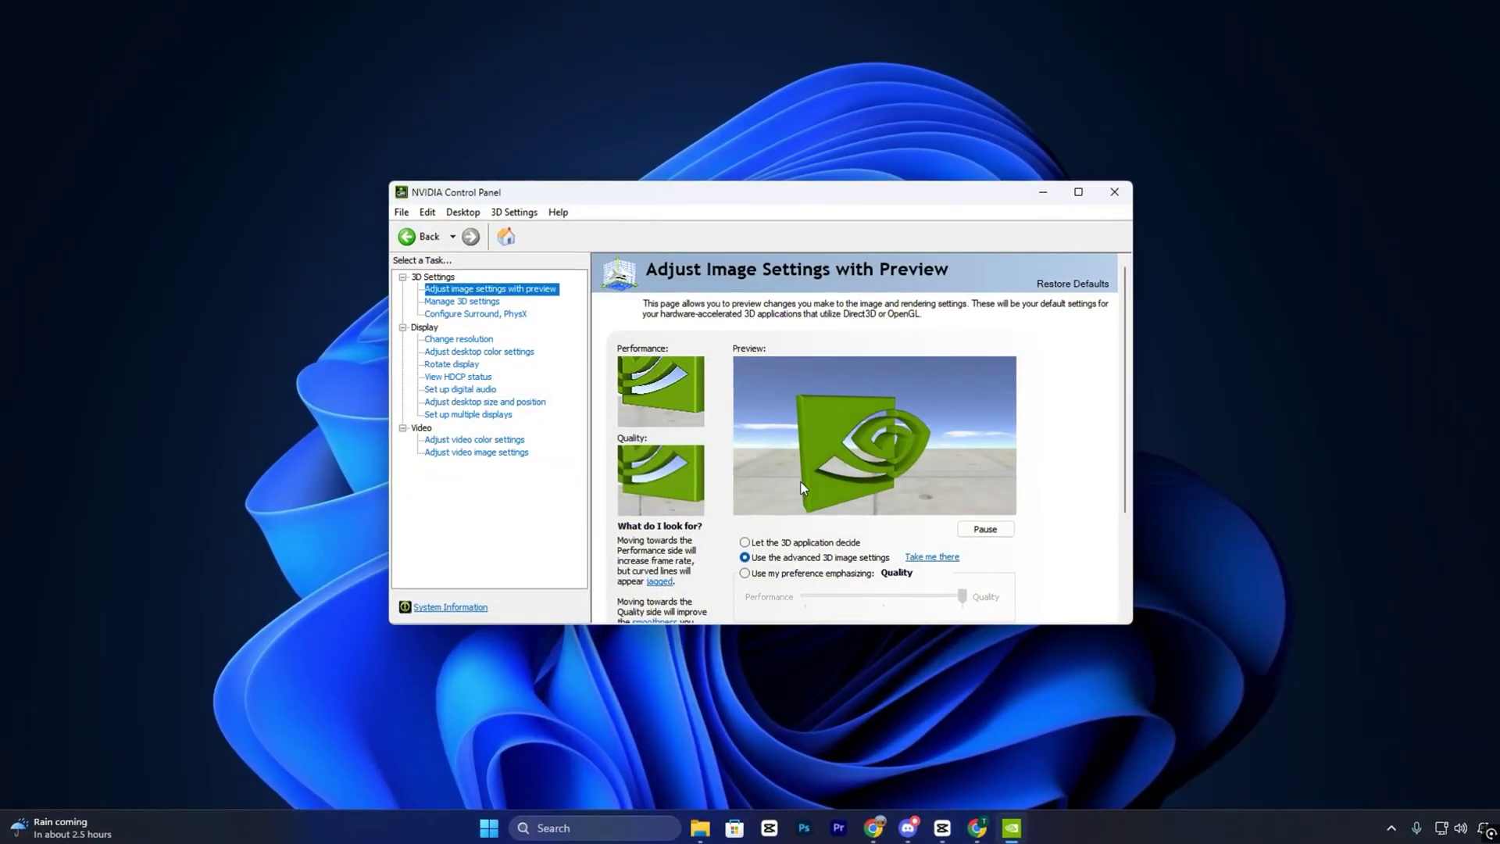
Change Low Latency Mode from On to Ultra in Manage 3D settings.
click(460, 301)
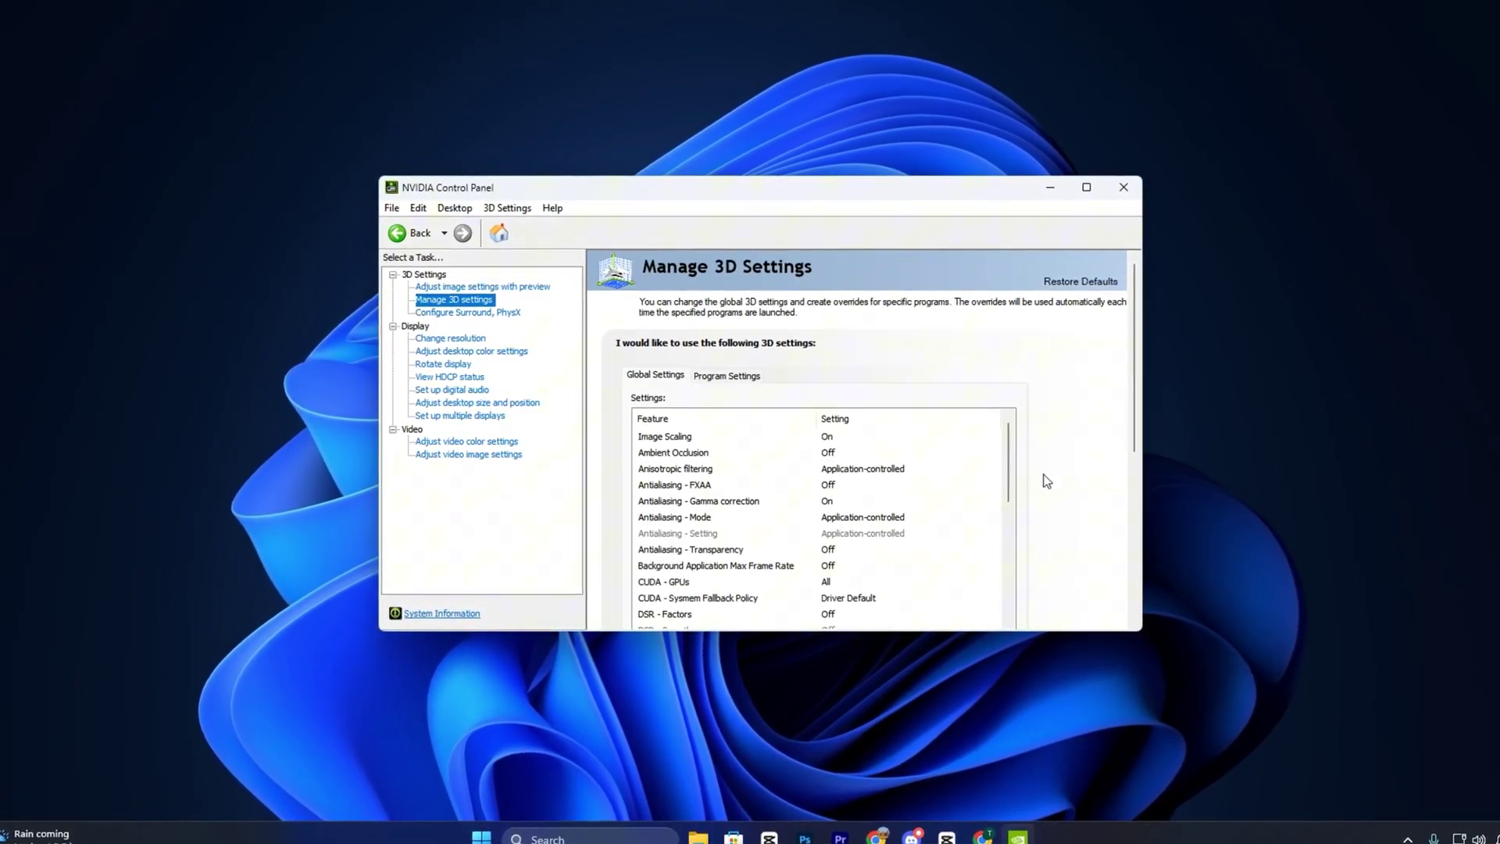
scroll(1047, 480, down, 1)
scroll(909, 492, down, 1)
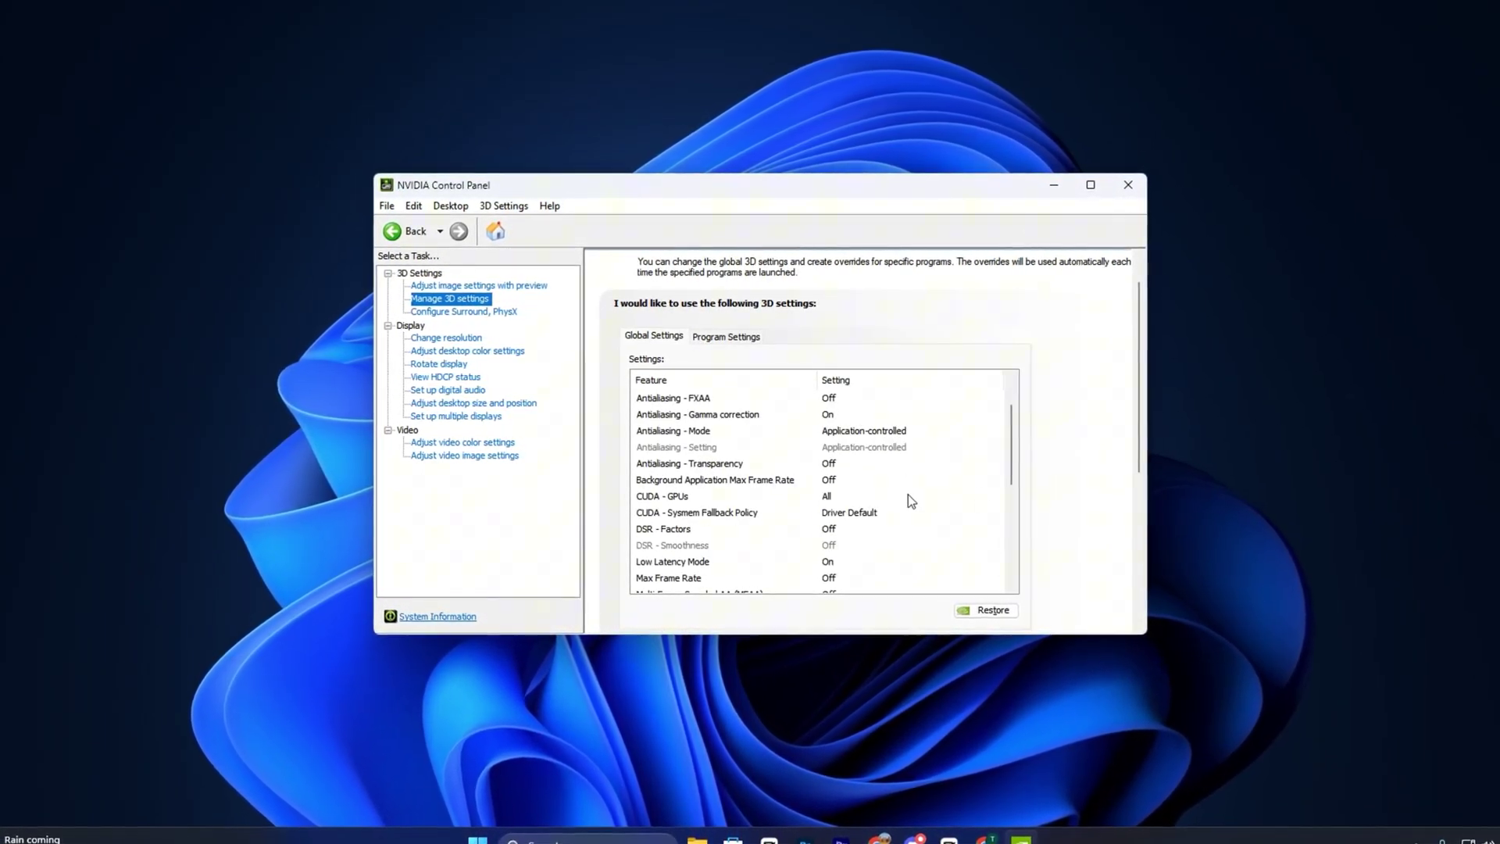
scroll(911, 502, down, 1)
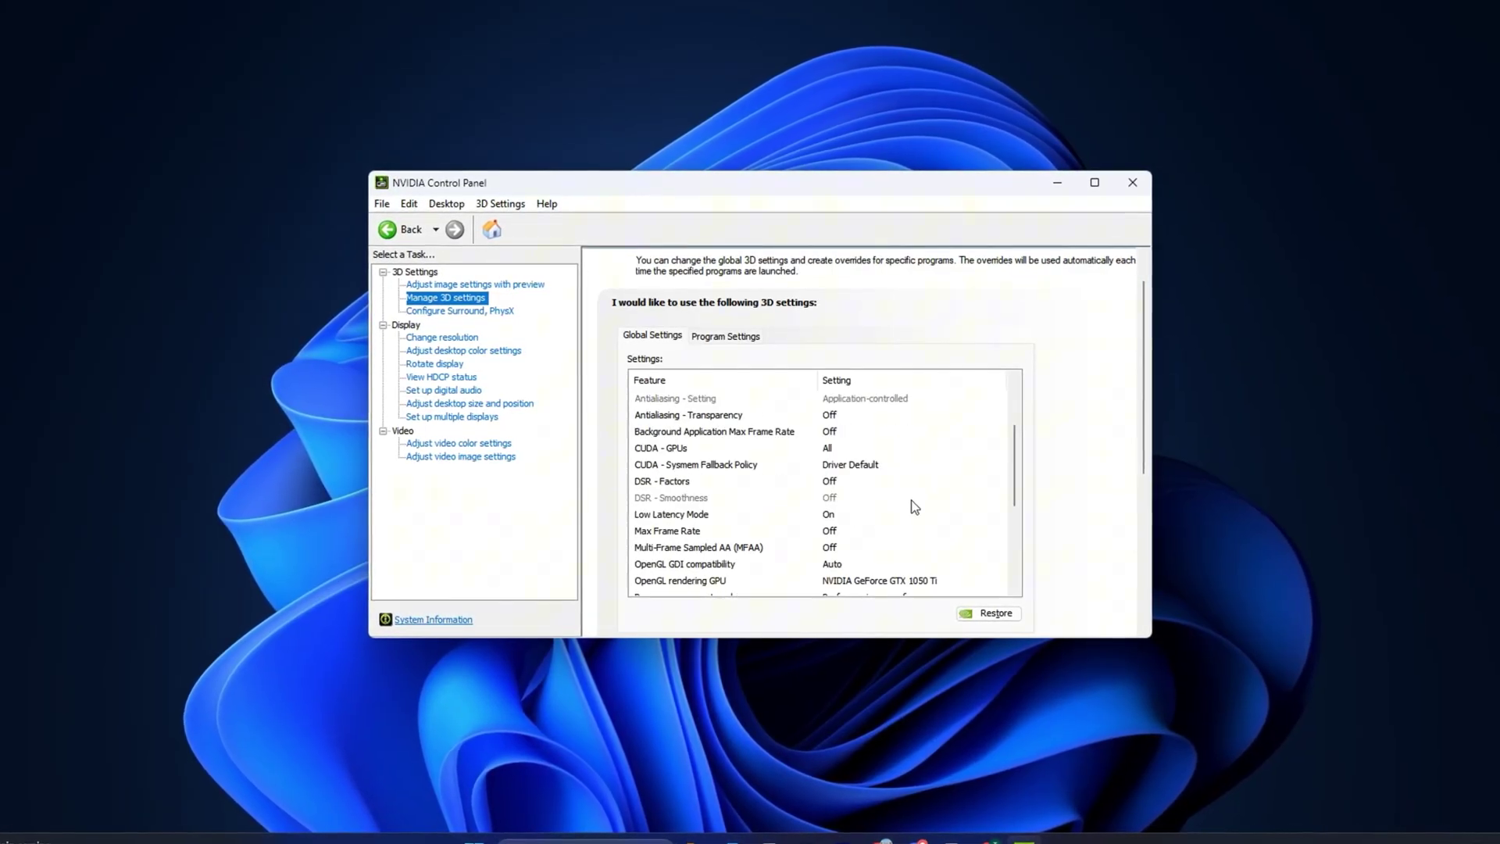
scroll(911, 500, down, 2)
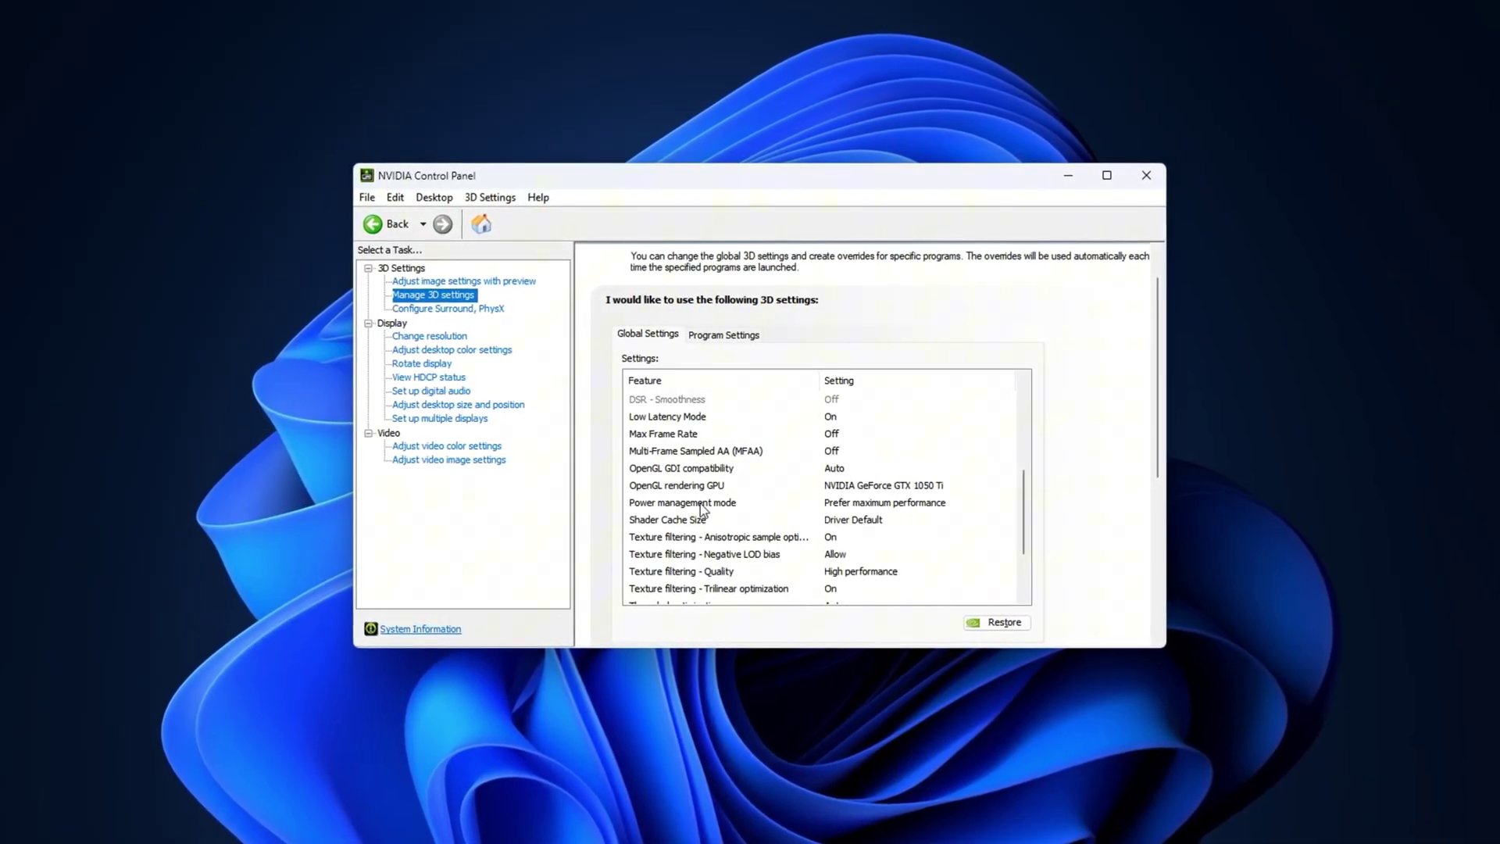
click(844, 418)
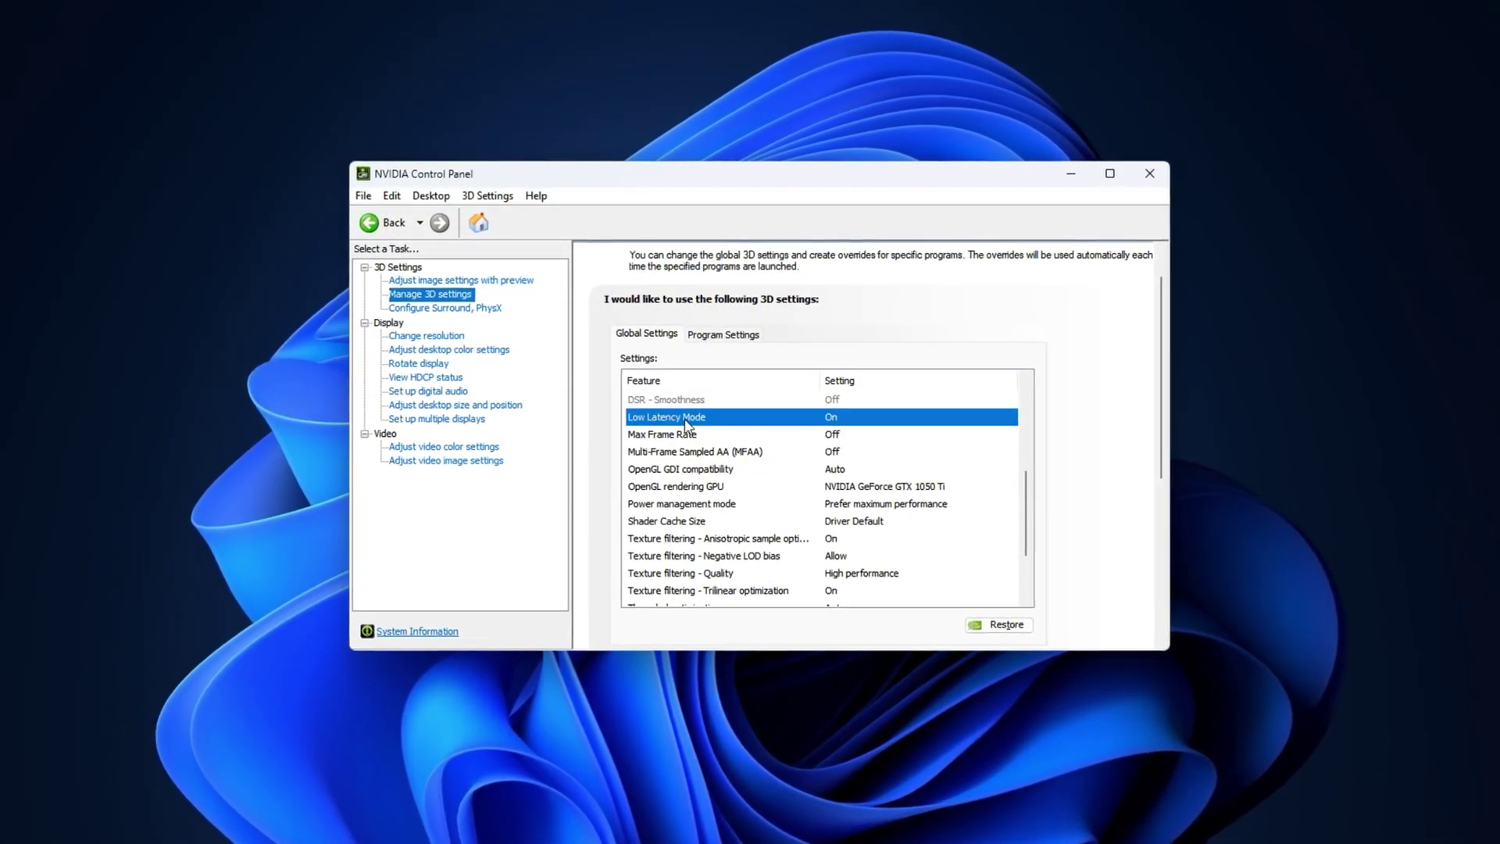
click(849, 418)
click(845, 462)
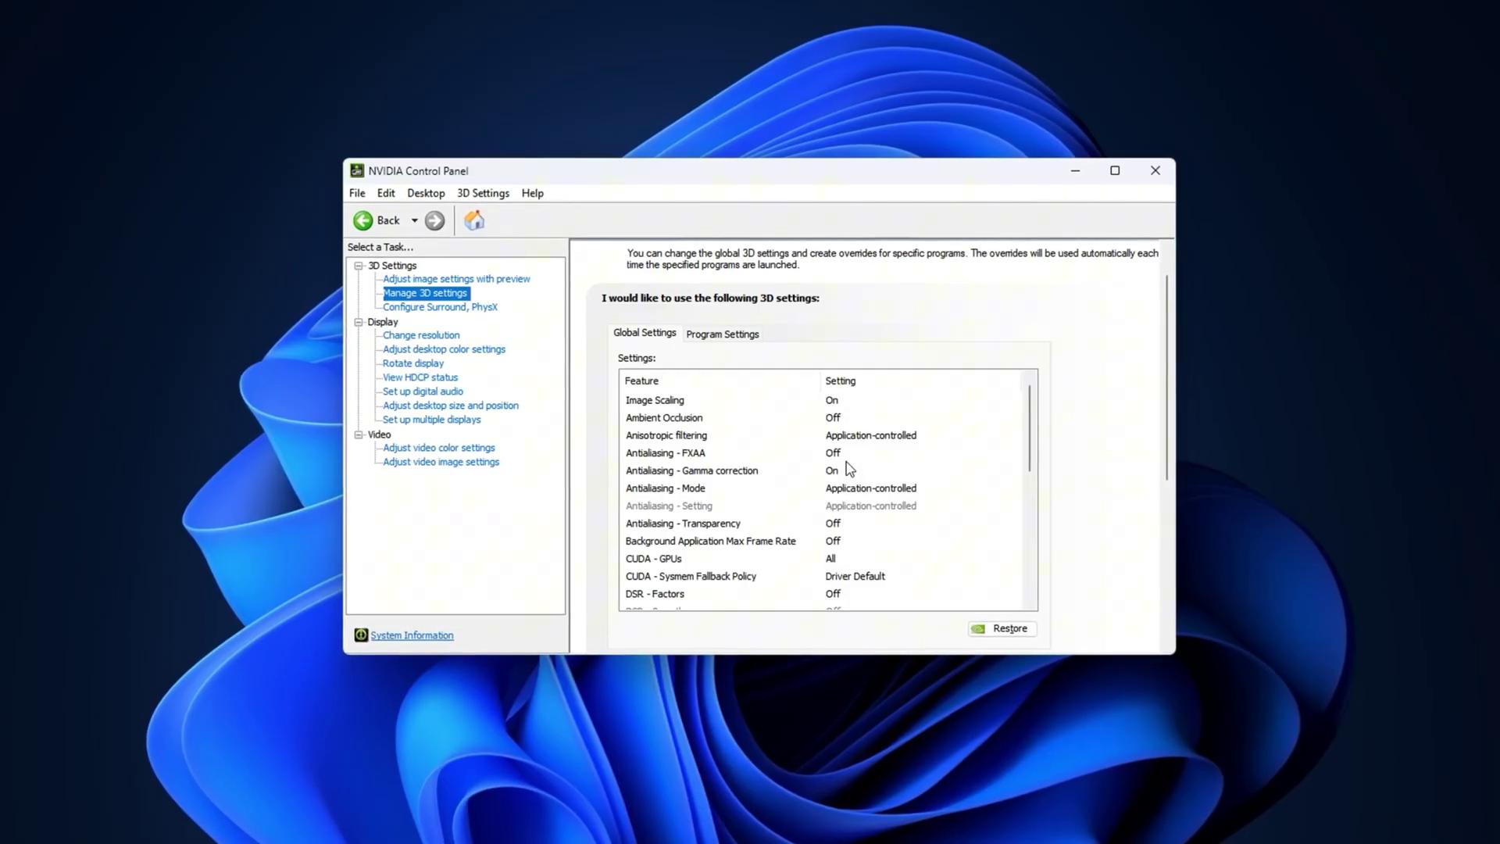
scroll(760, 504, down, 3)
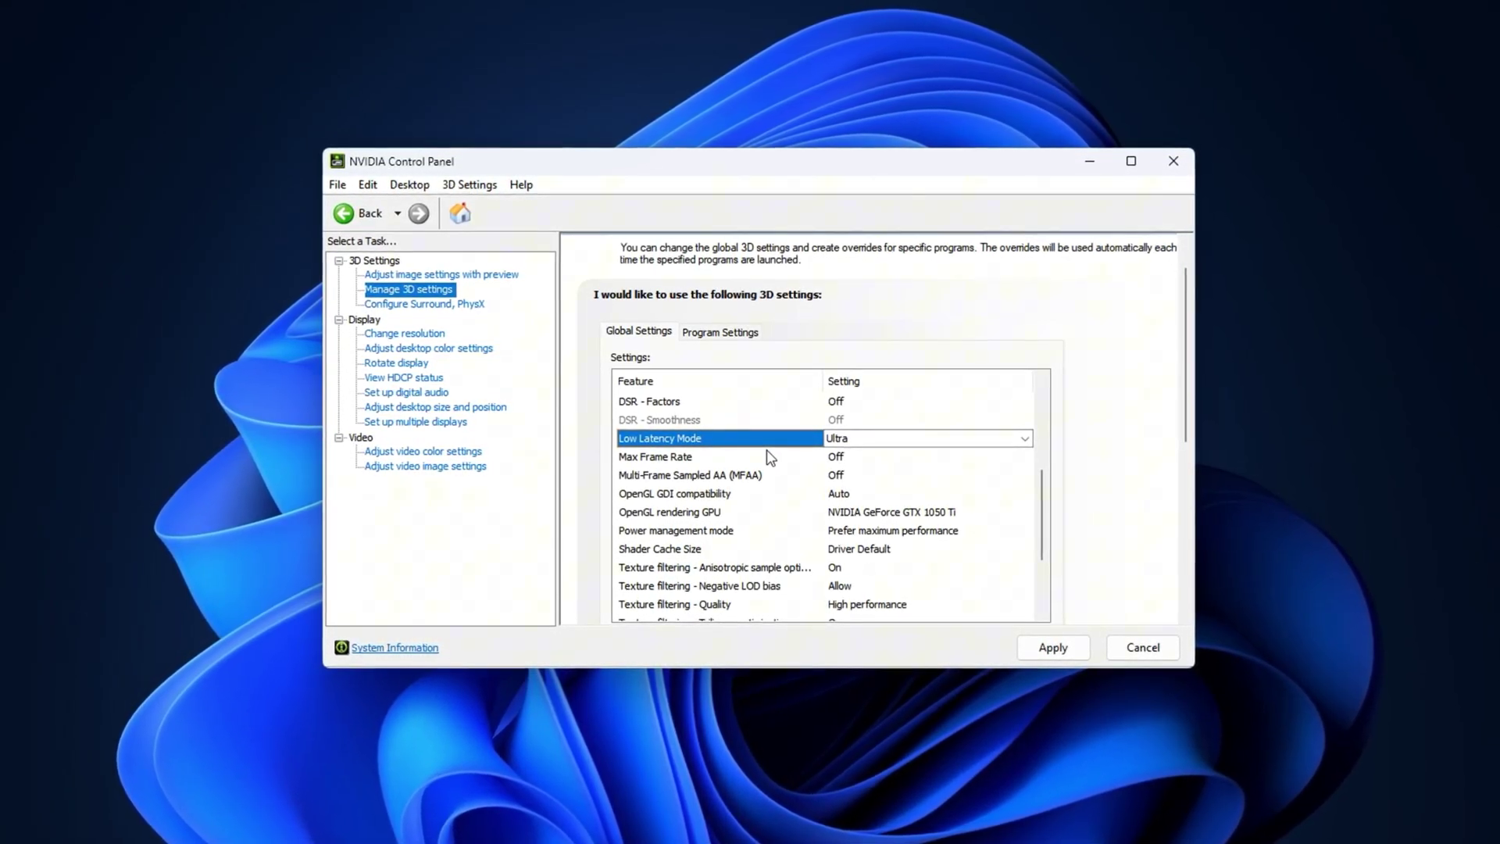
Keep Power management mode at Prefer maximum performance.
click(711, 531)
click(877, 534)
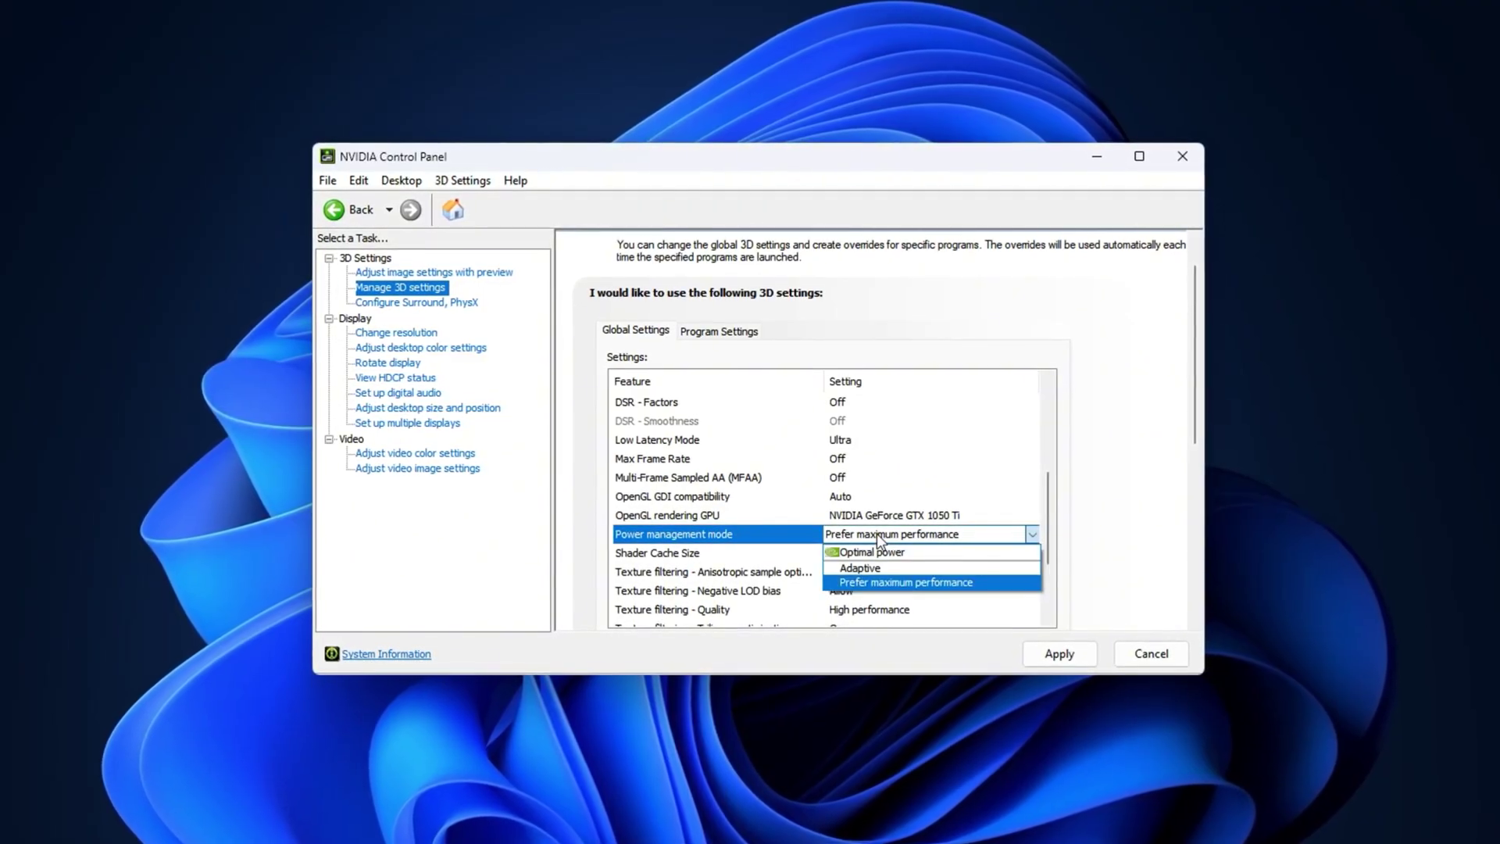
click(877, 538)
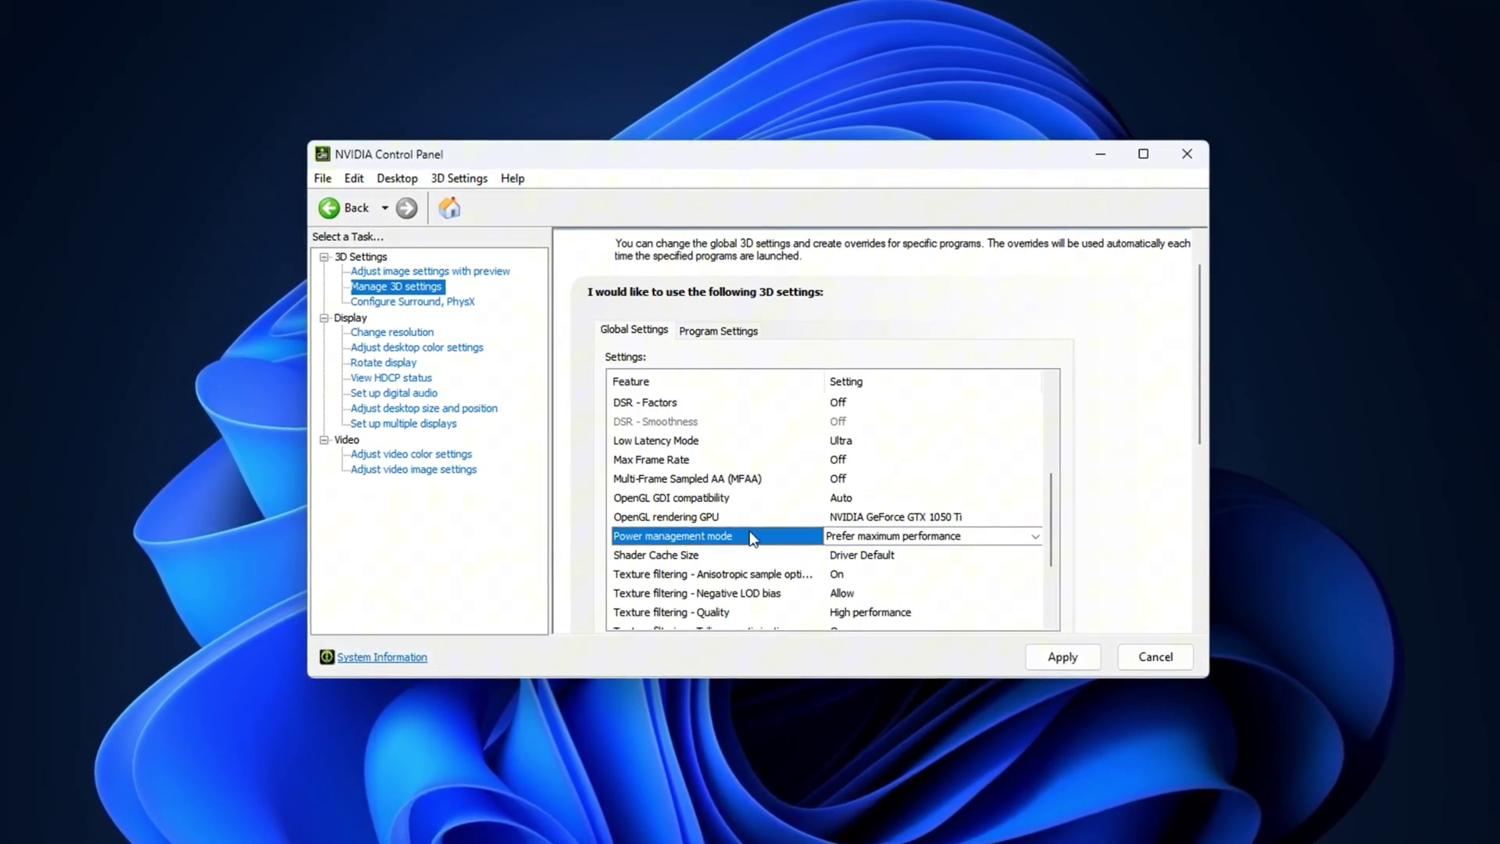
Set the OpenGL rendering GPU to the GeForce GTX 1050 Ti.
scroll(762, 559, down, 1)
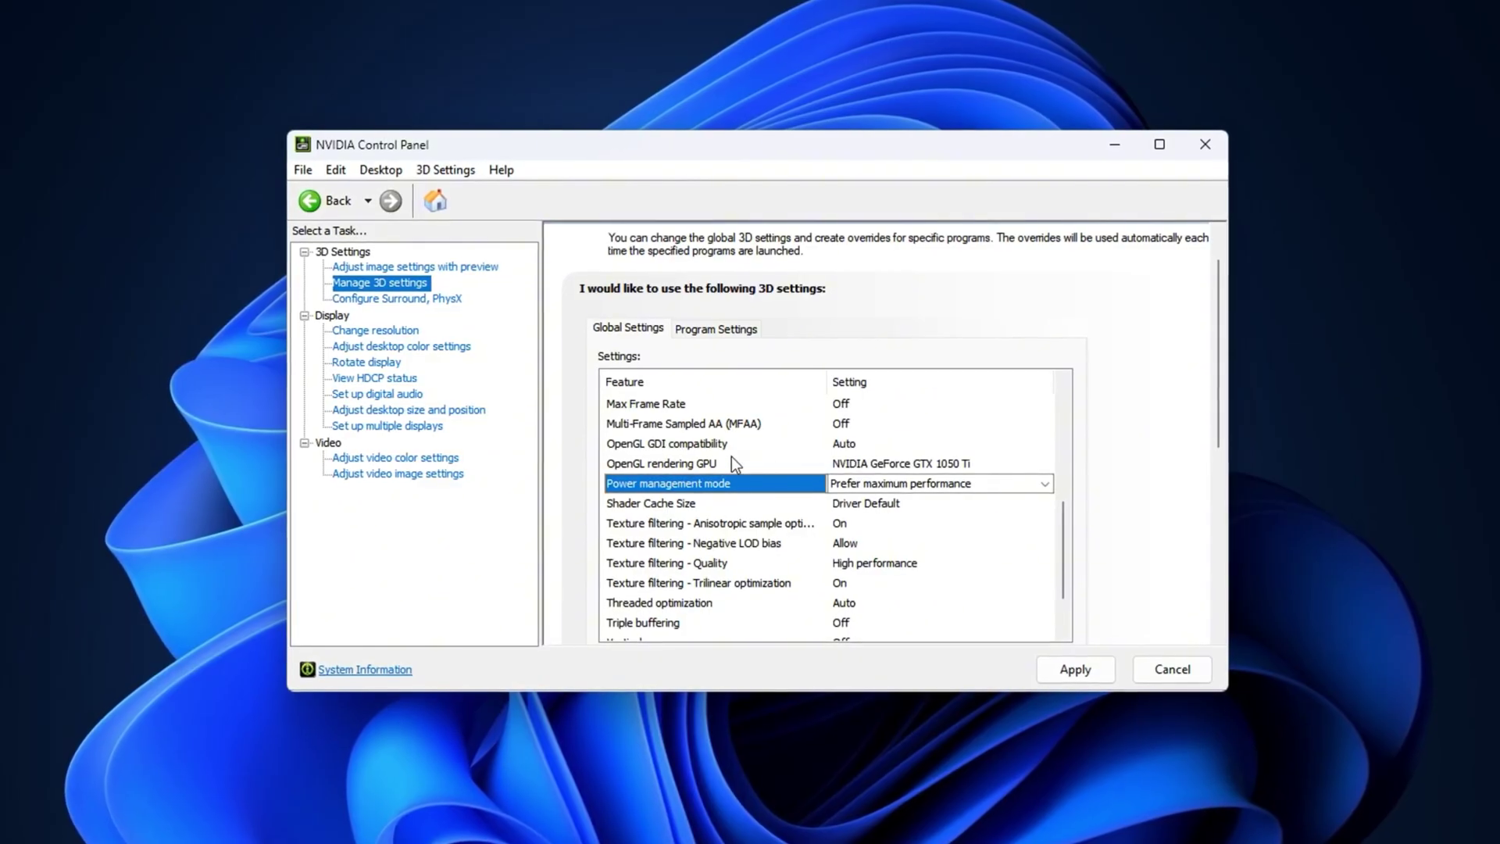
click(693, 450)
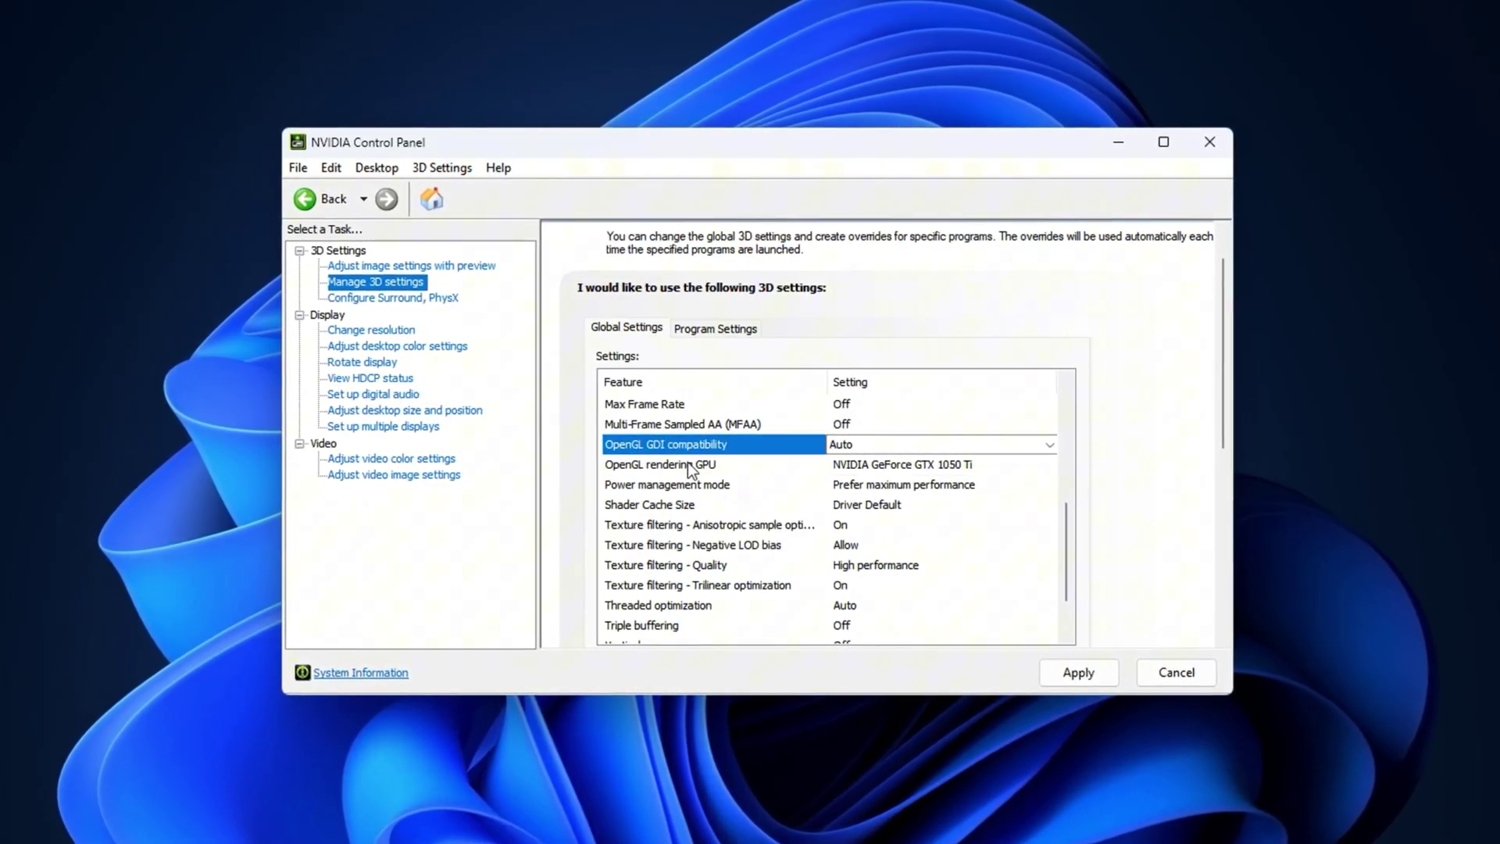
click(690, 469)
click(860, 466)
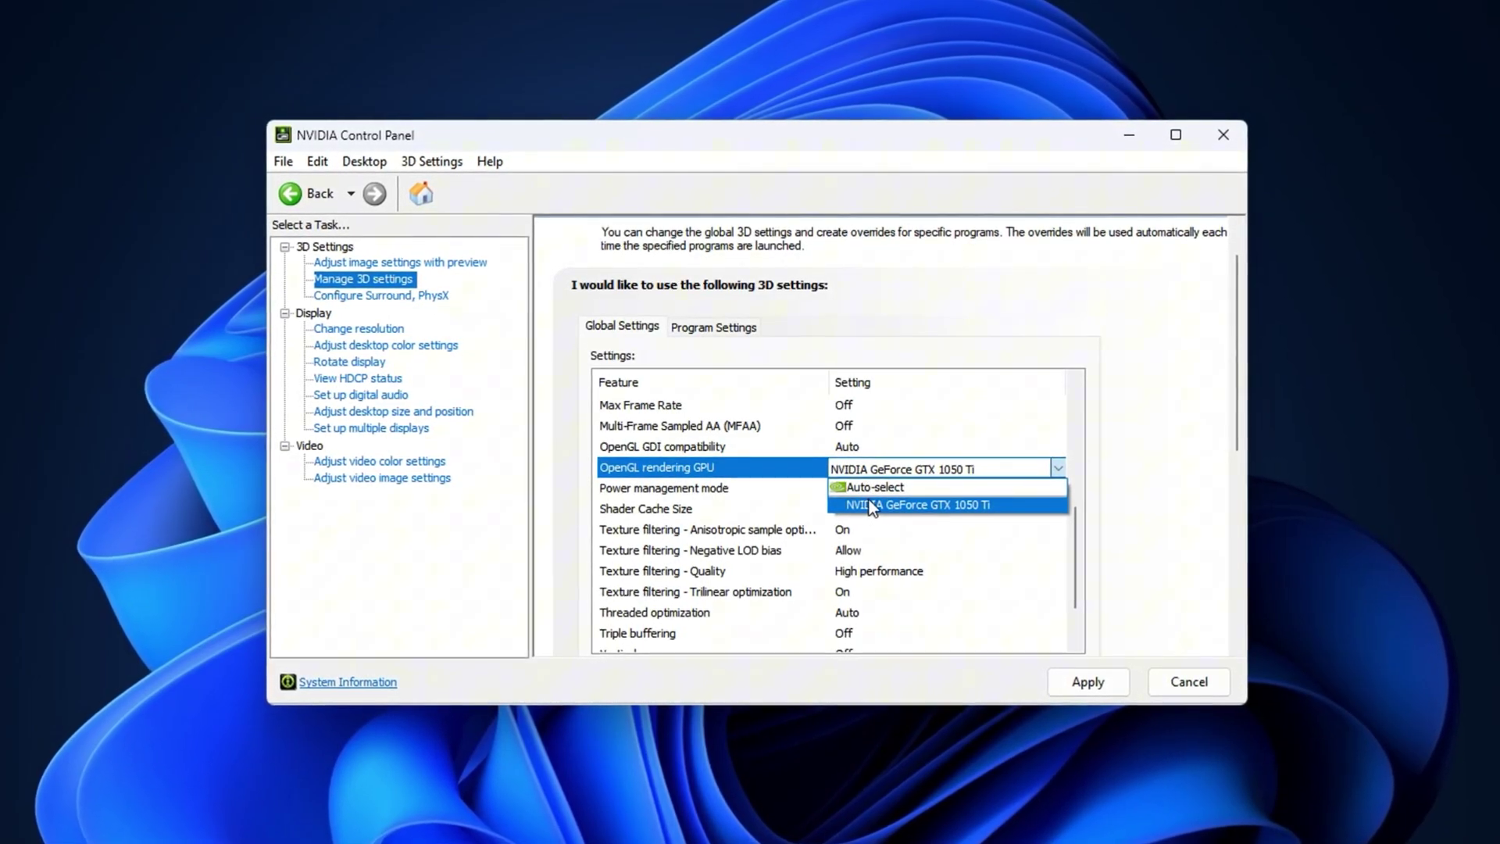
click(673, 469)
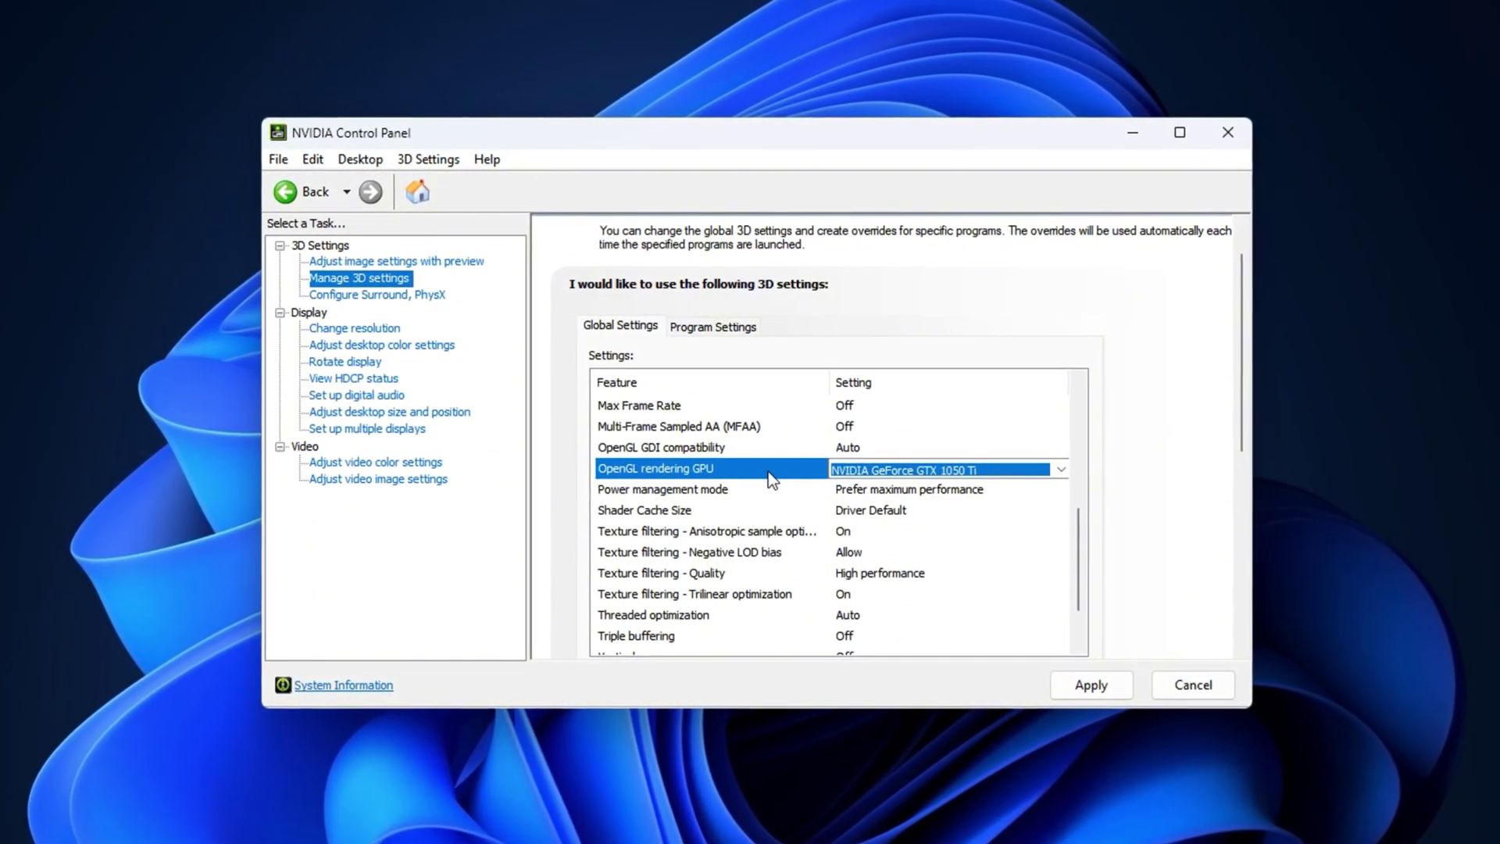
Keep Vertical sync set to Off.
scroll(721, 626, down, 1)
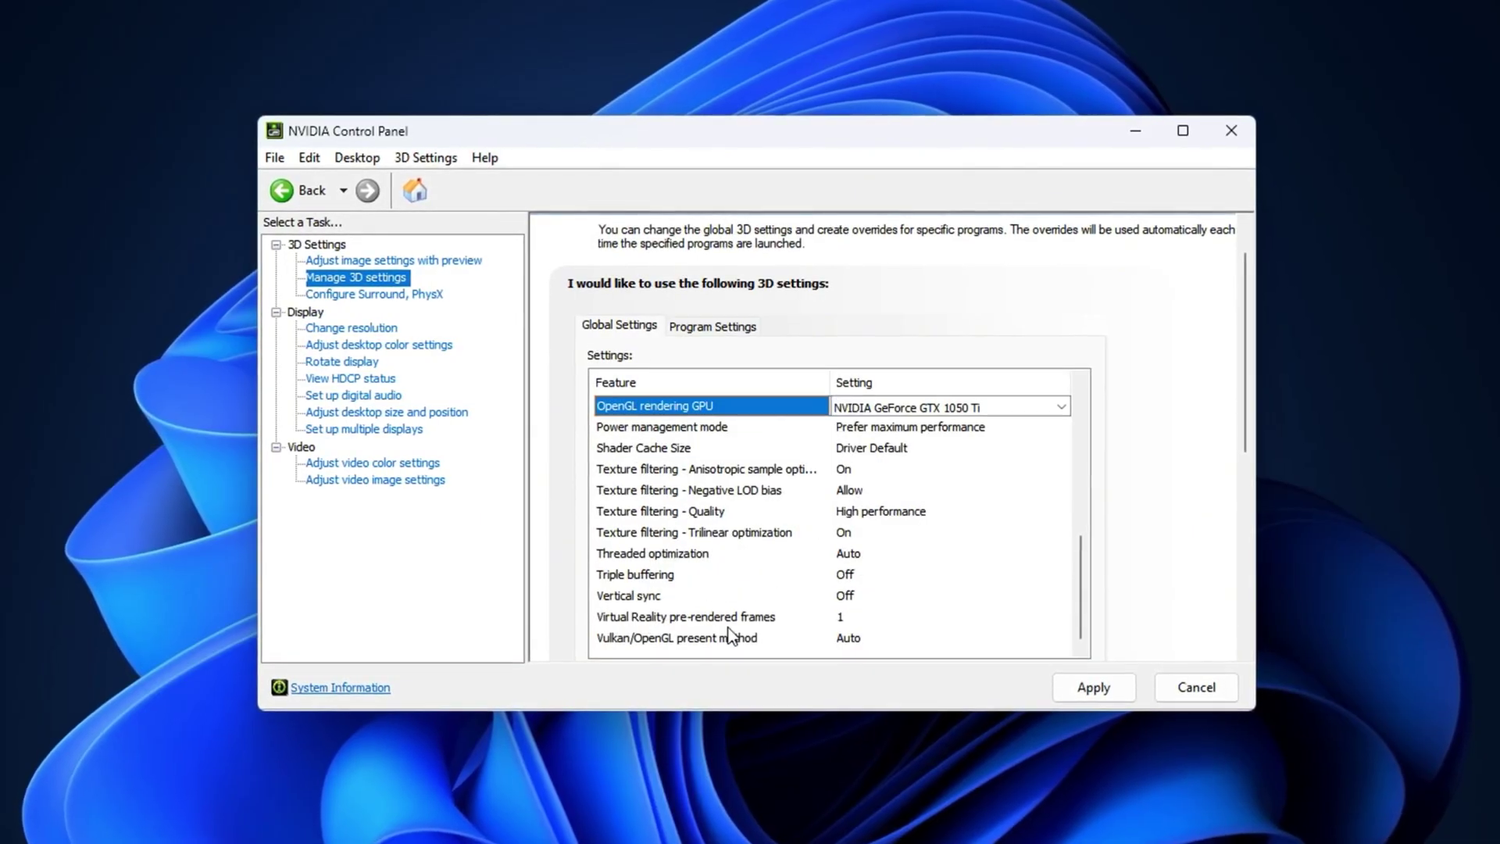
click(633, 598)
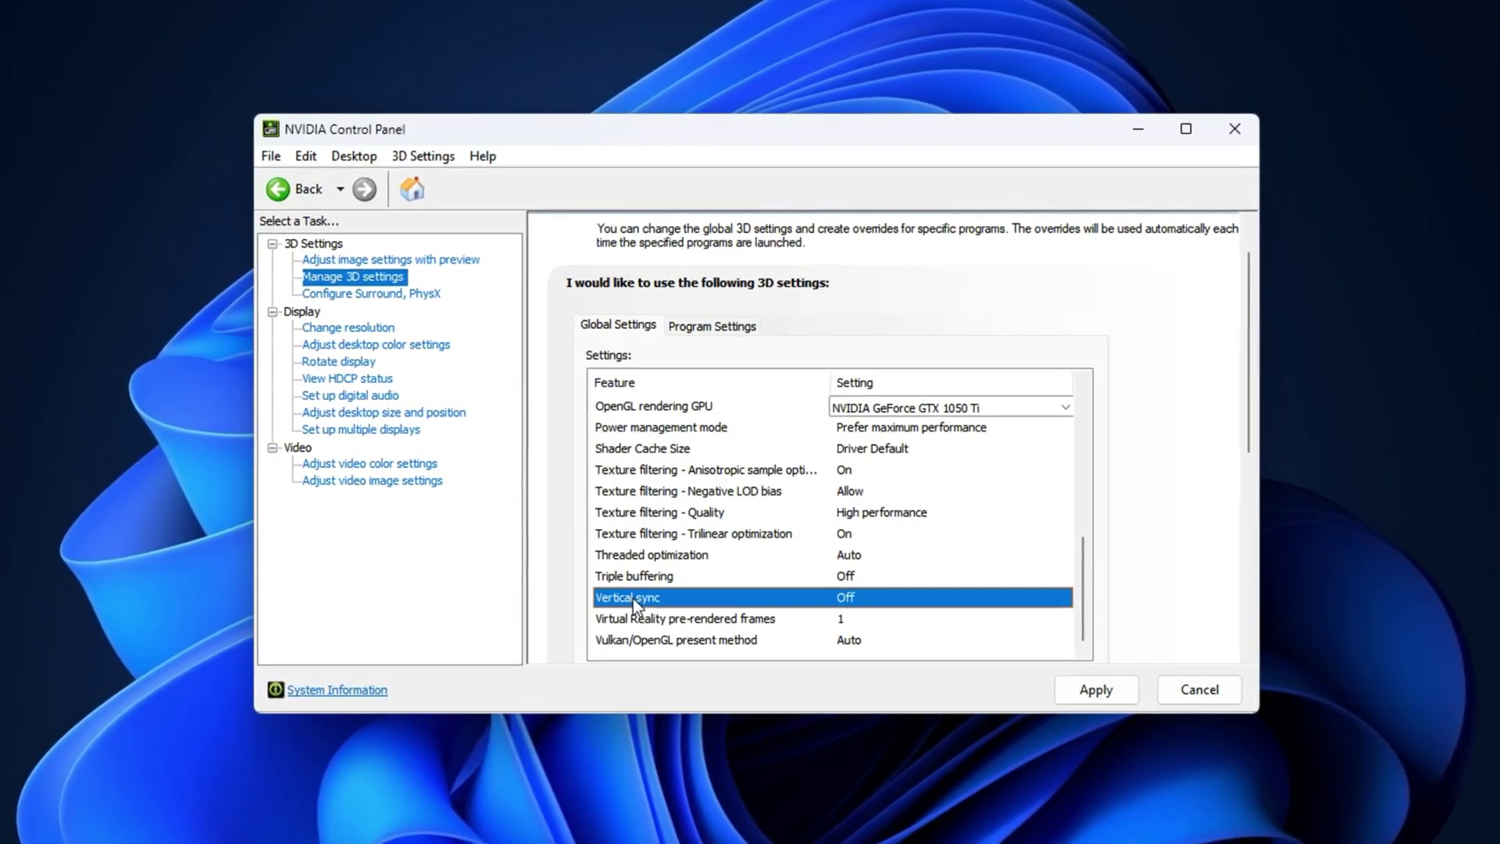
click(866, 602)
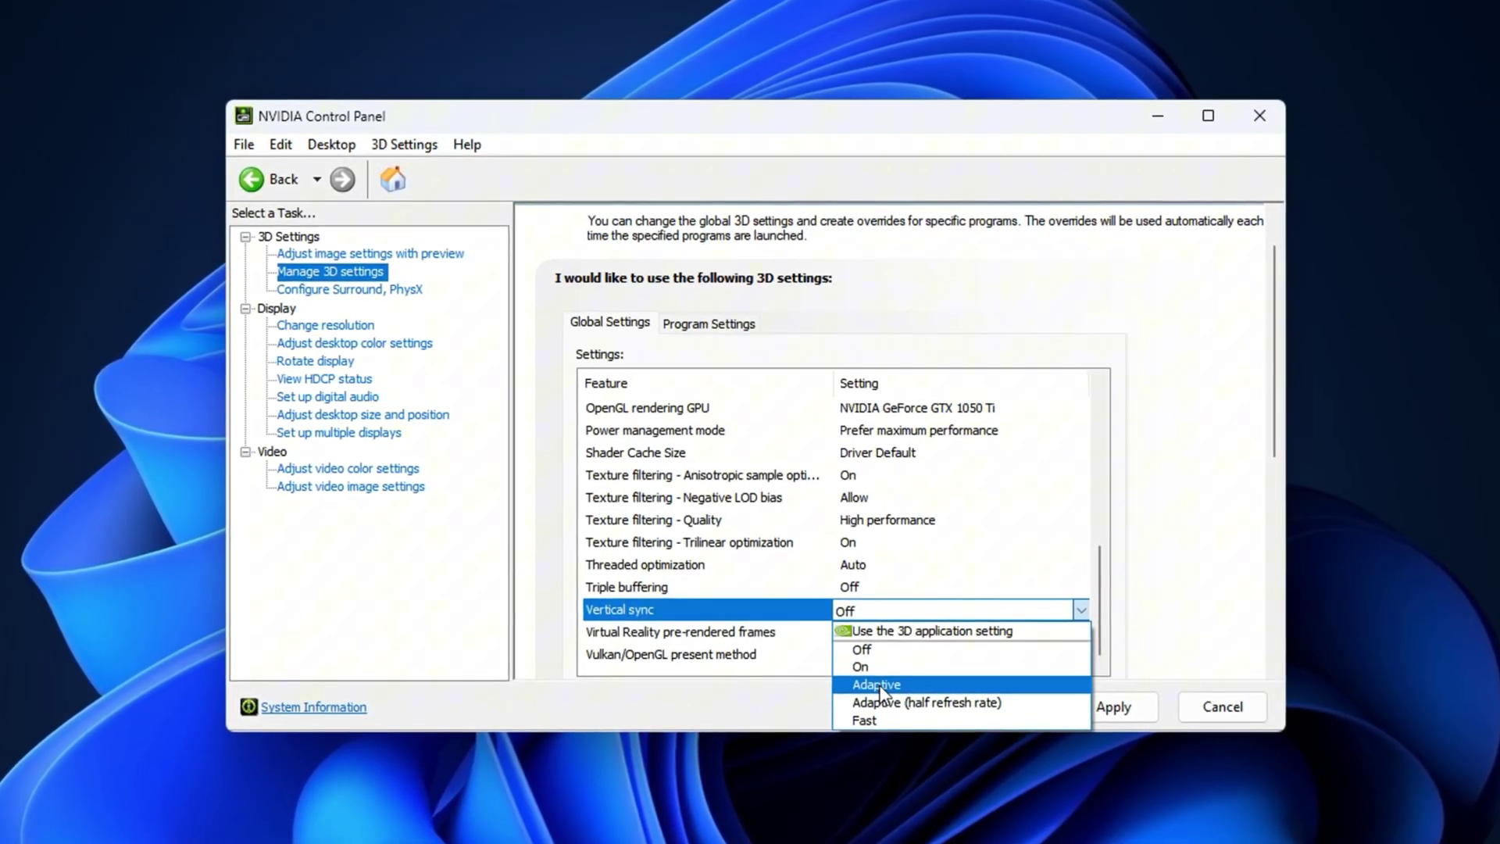
click(762, 615)
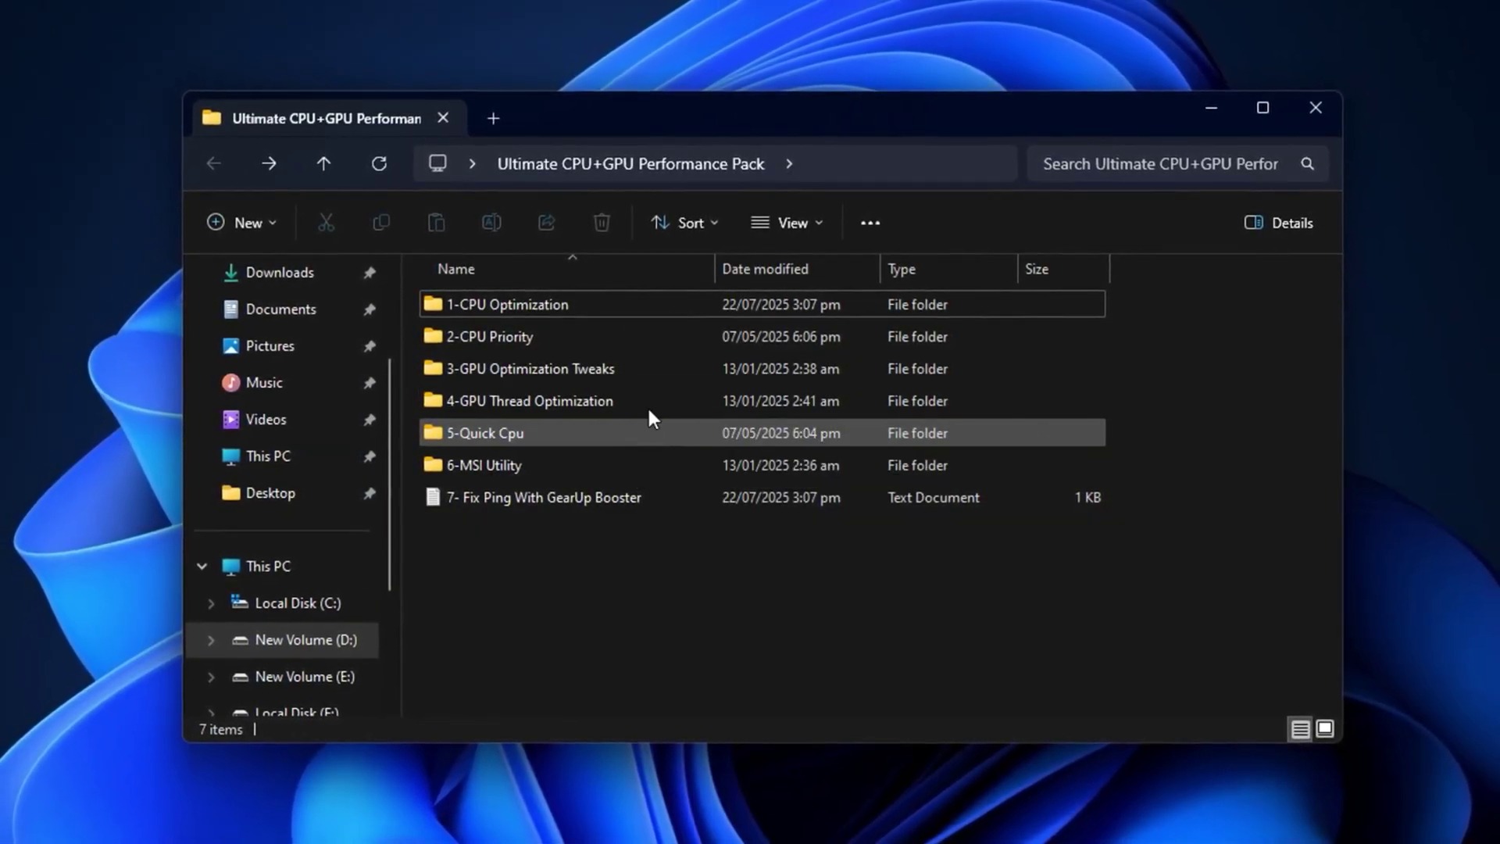
Bring the uptopacks.com website in Chrome in front of the performance pack folder.
mouse_move(591, 403)
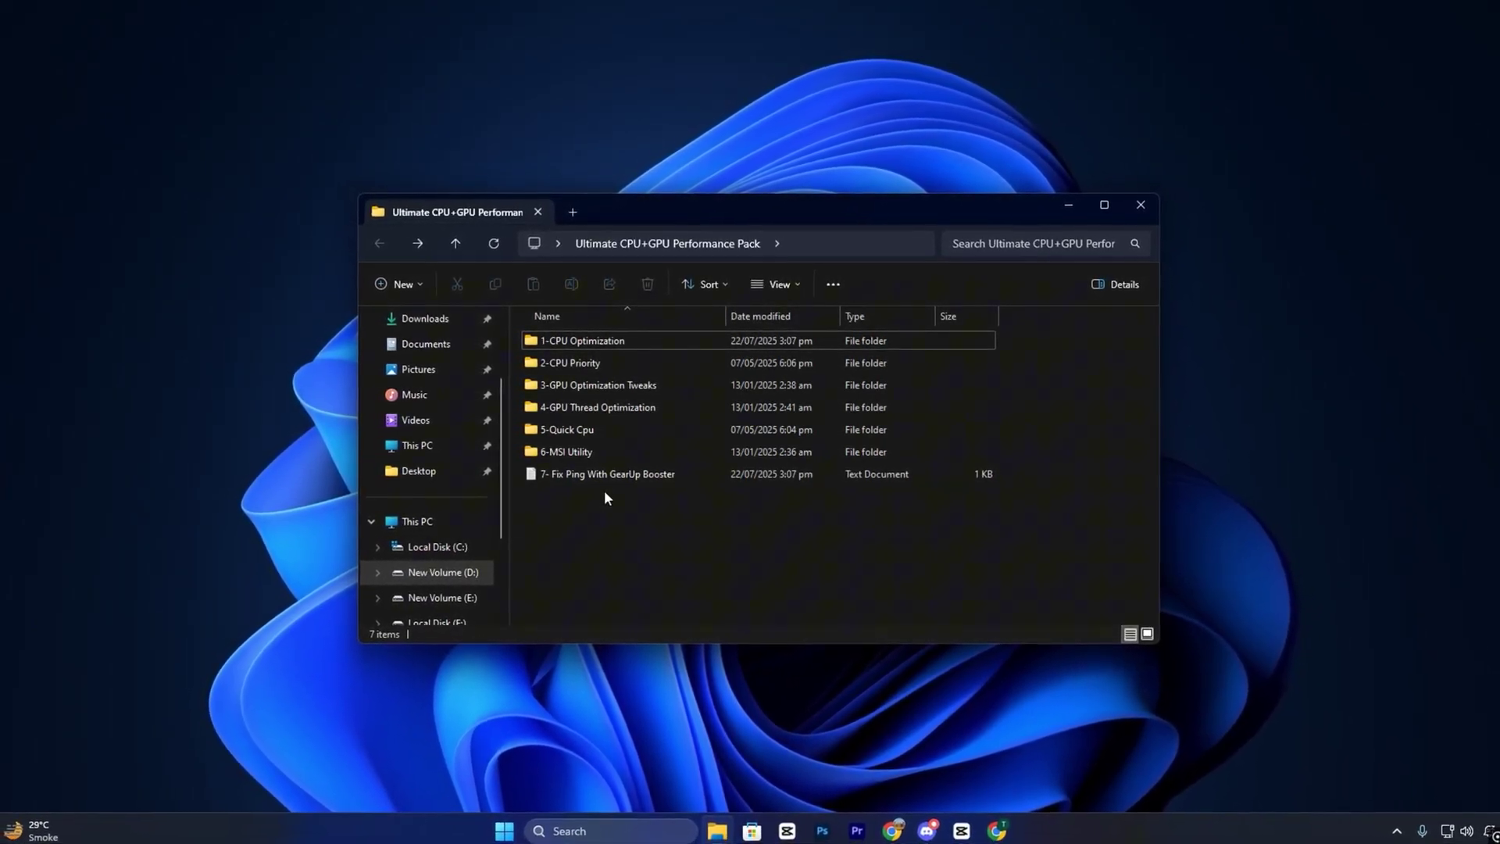
click(997, 828)
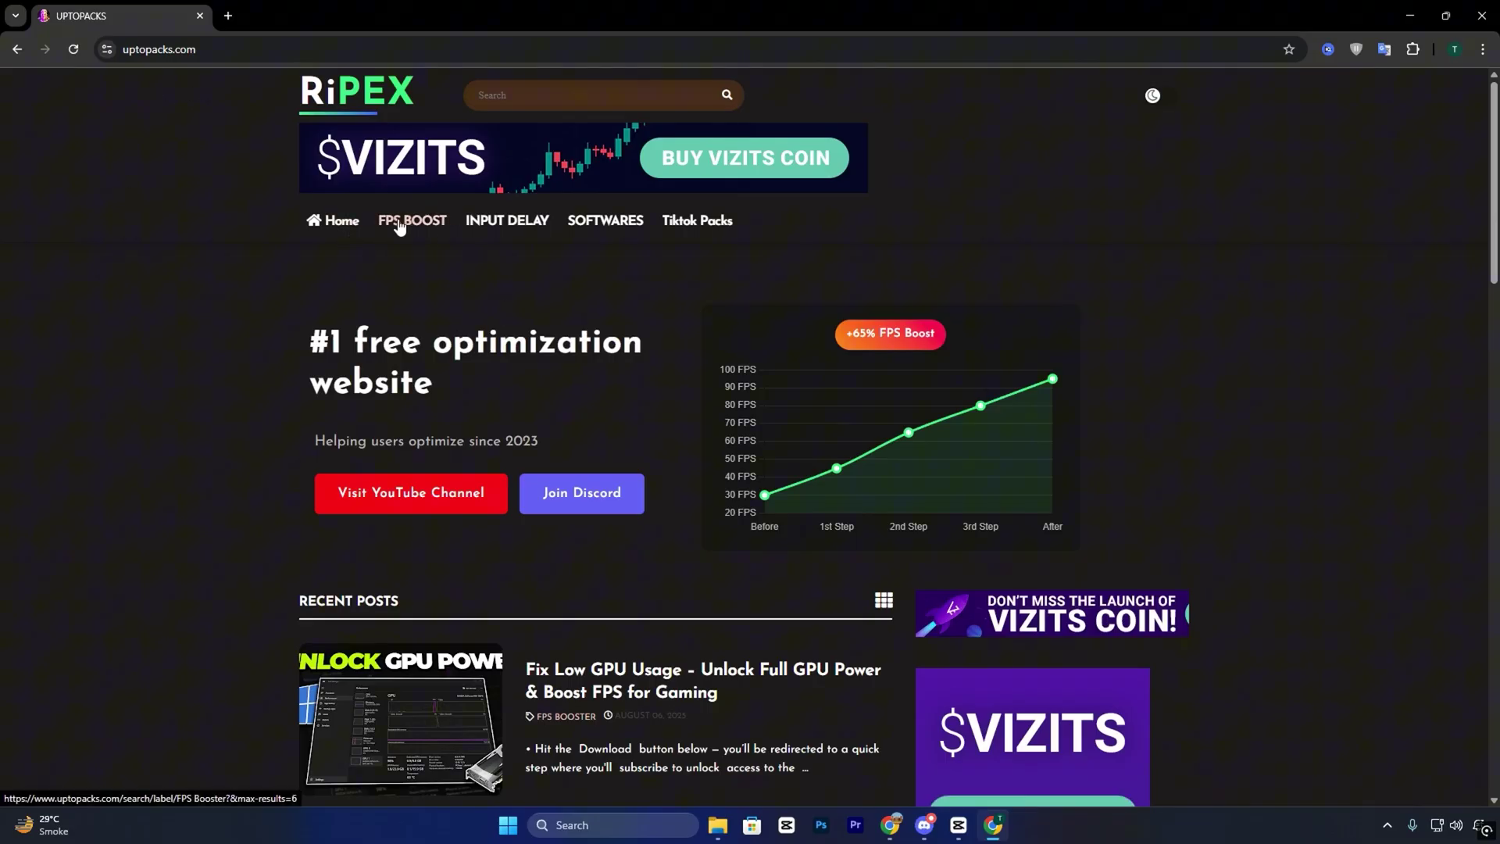
Scroll down the uptopacks.com homepage to look over the site.
scroll(598, 414, down, 5)
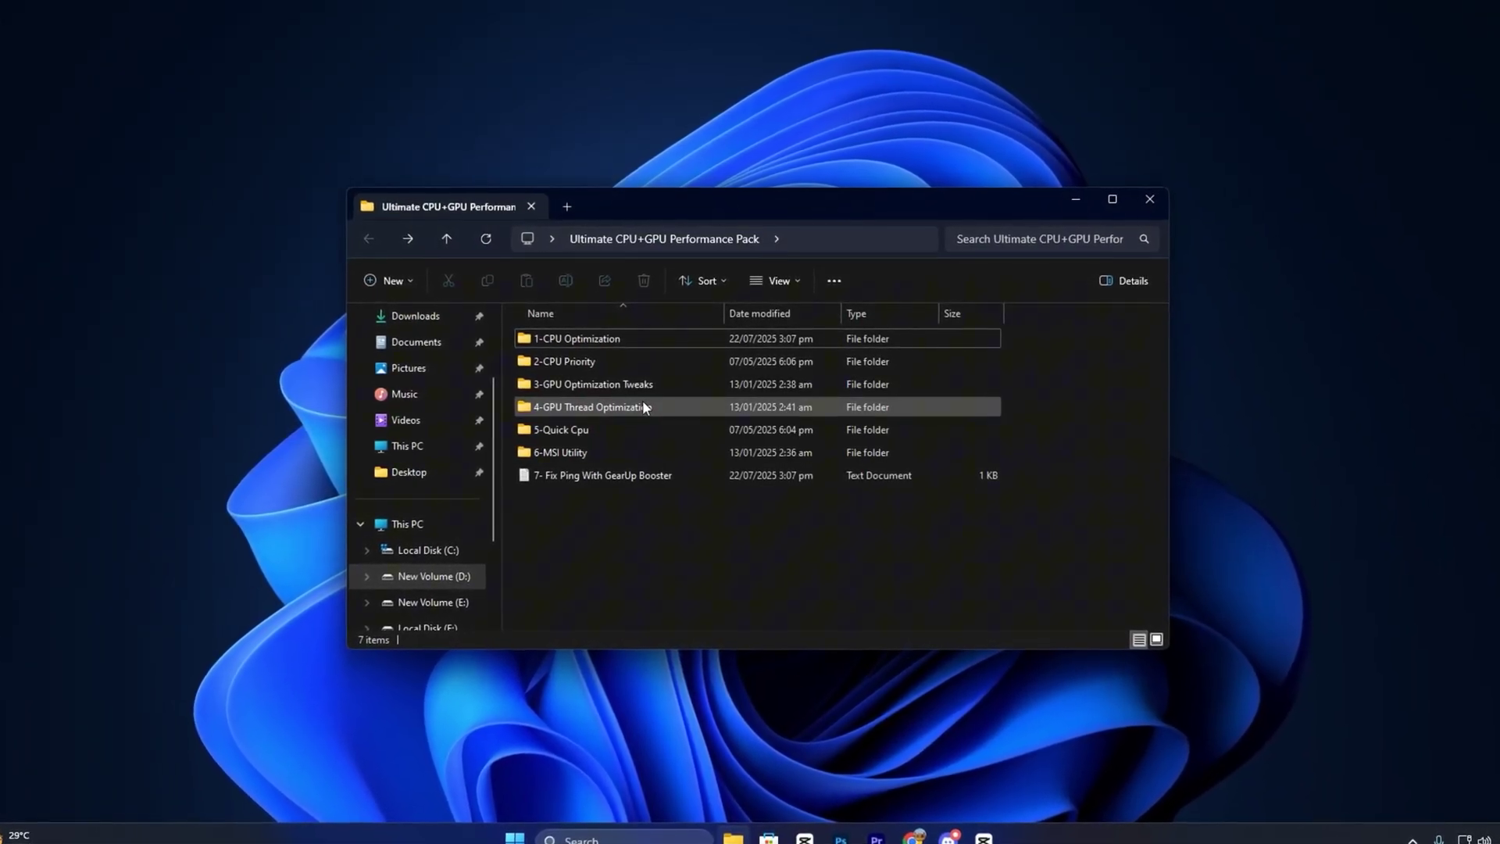
Open 1-CPU Optimization and select all four registry tweak files to review them.
double_click(649, 343)
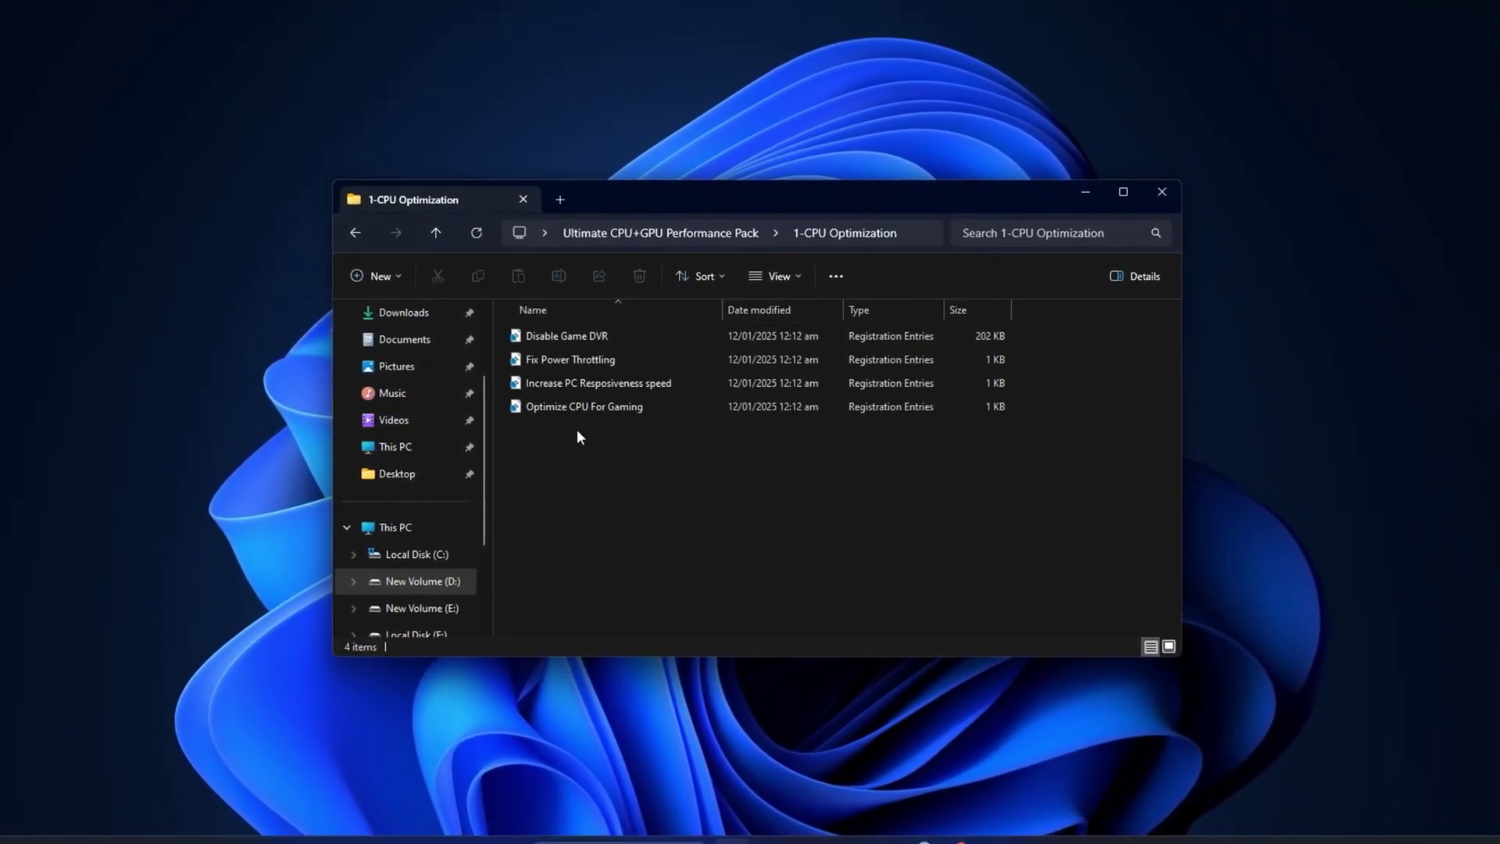
key(ctrl+a)
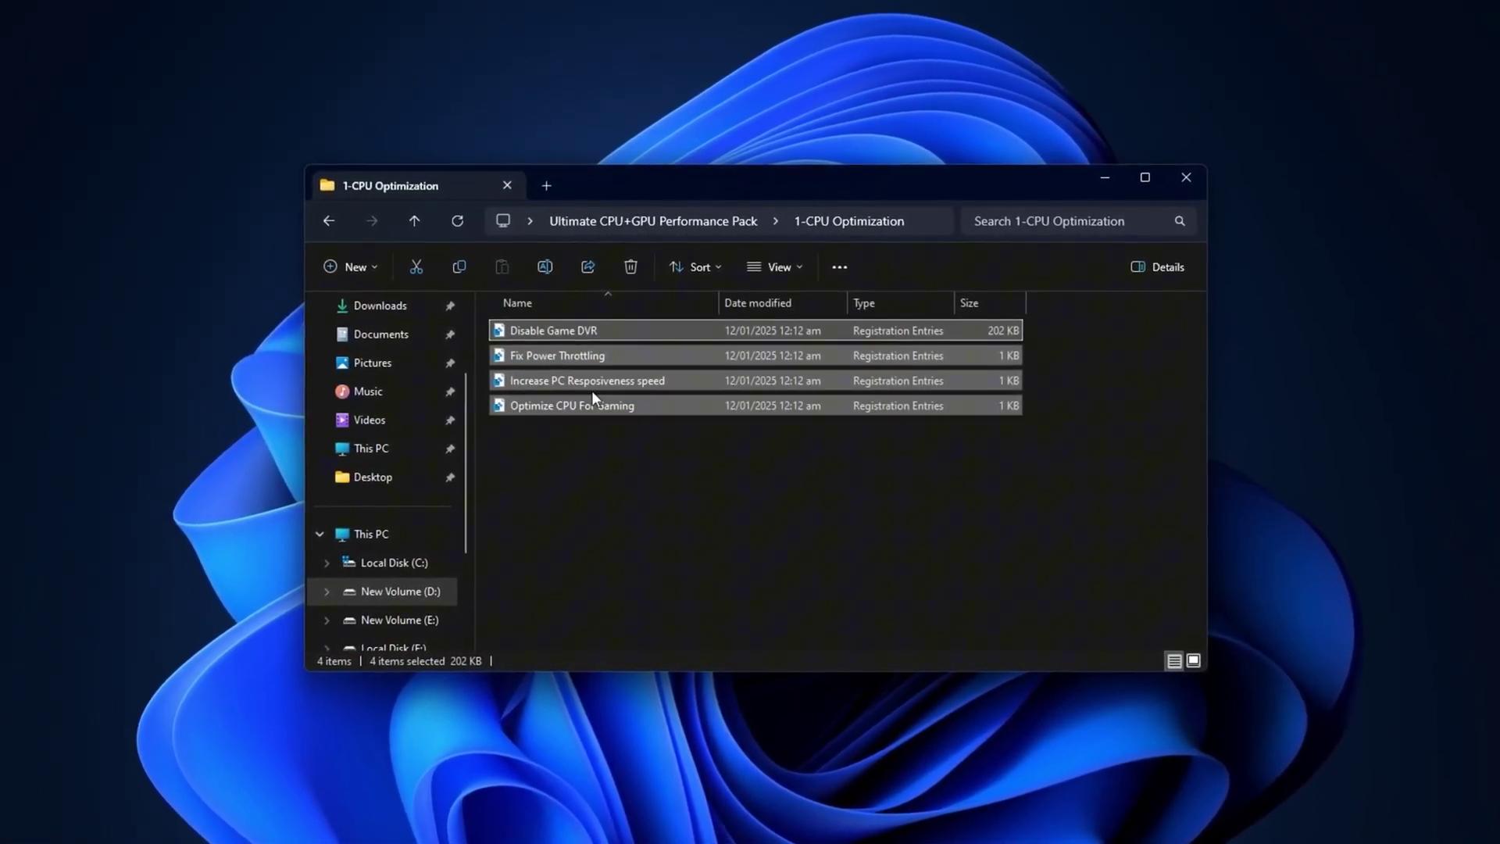
click(581, 446)
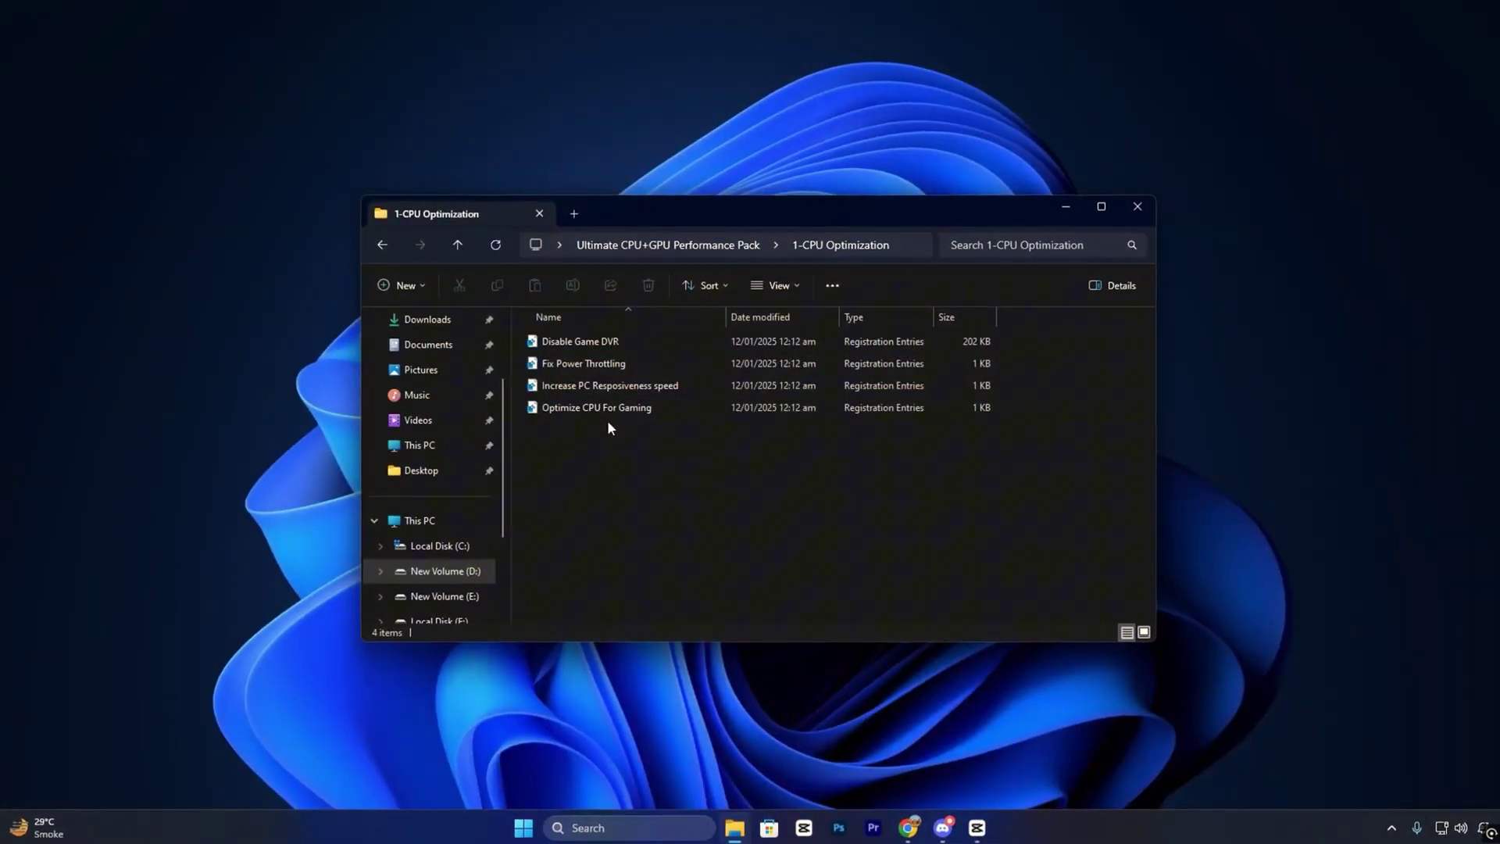
In 2-CPU Priority, check the Intel Priority file in INTEL and the AMD folder's file.
key(alt+Left)
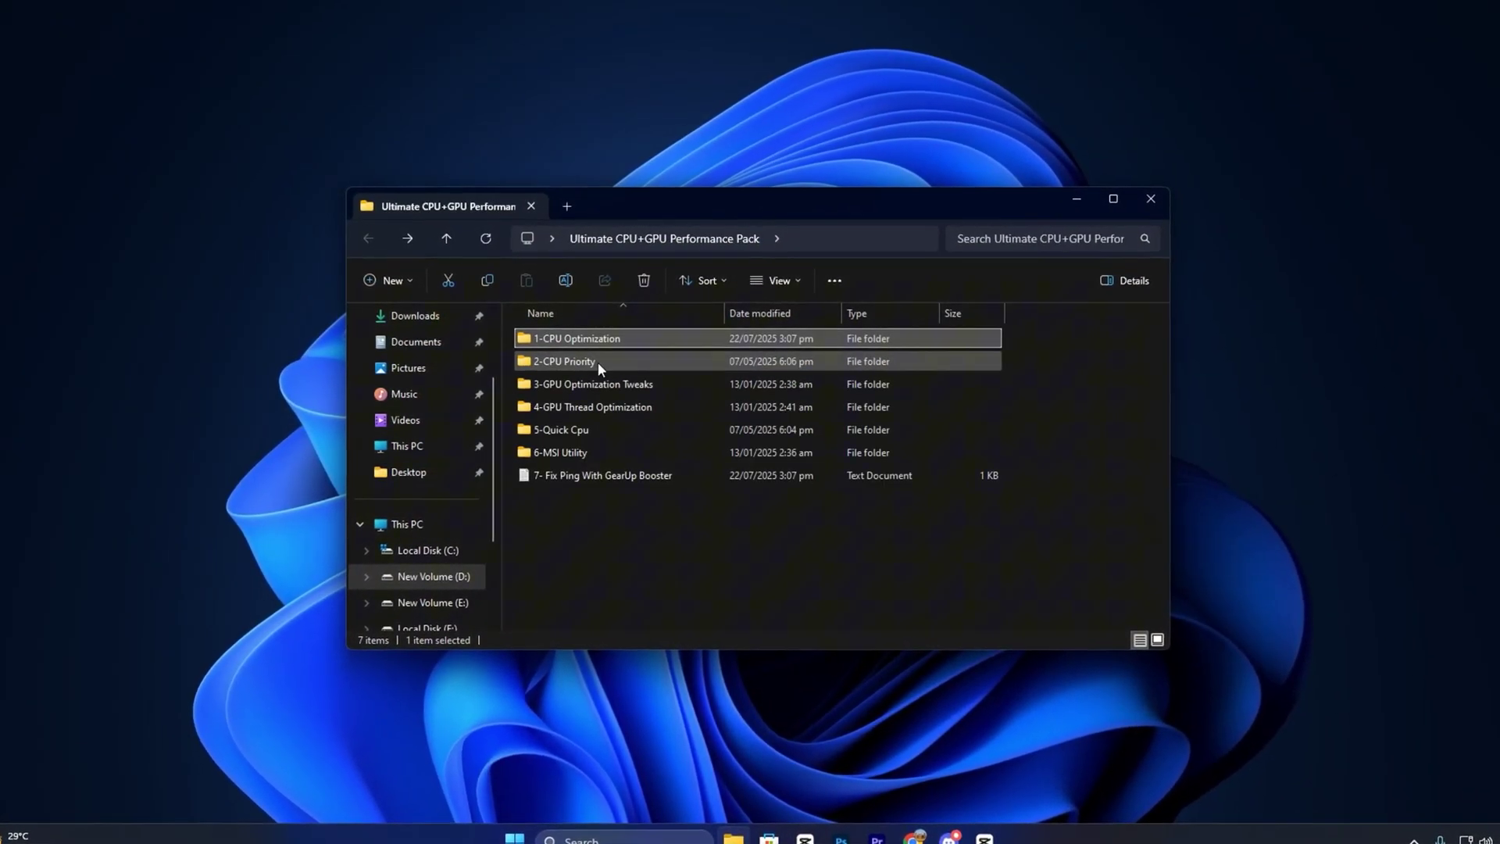
double_click(598, 363)
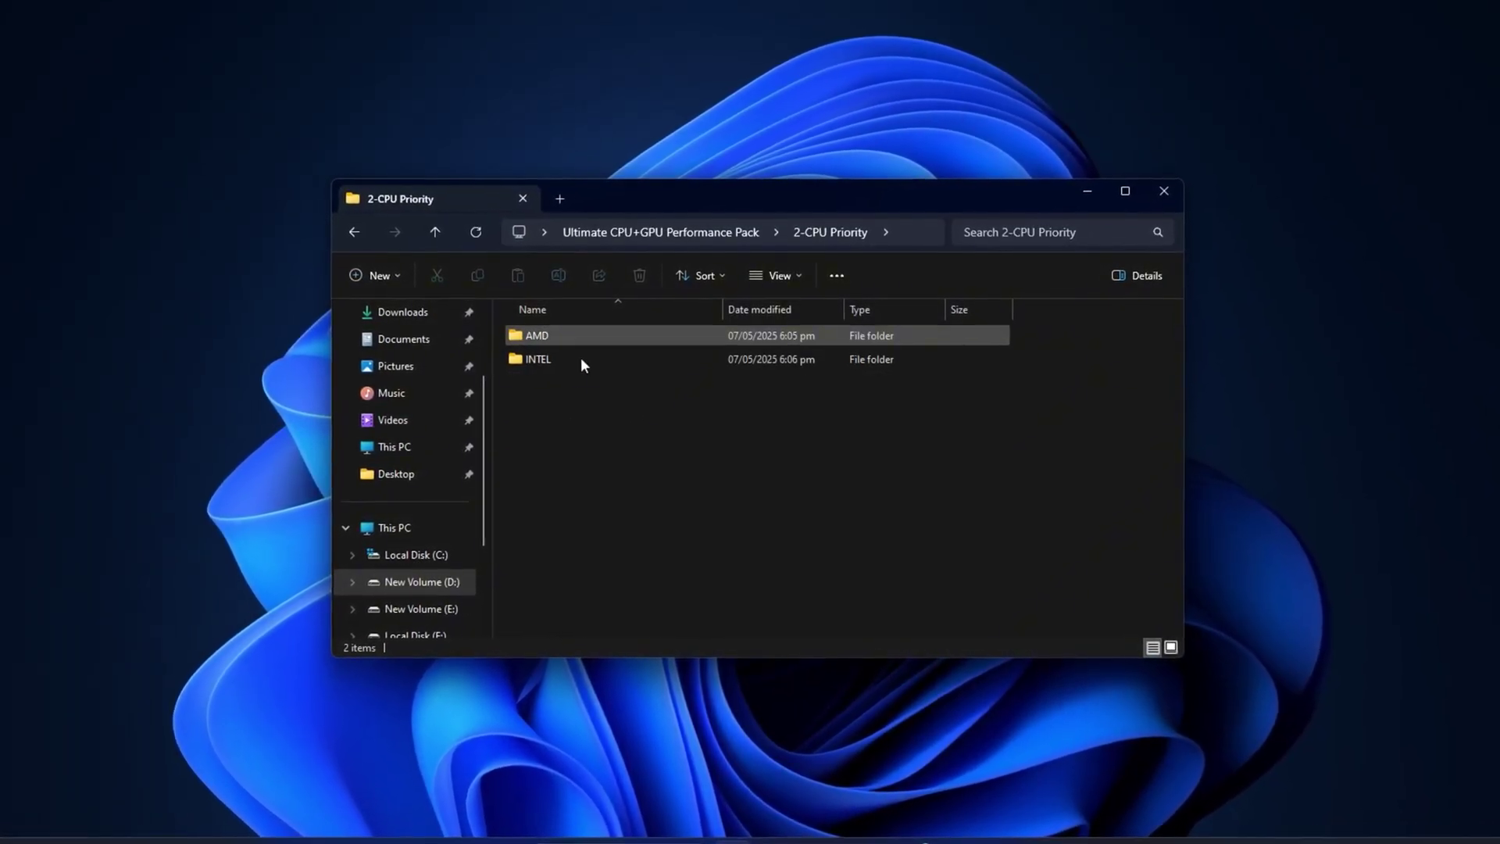
click(585, 360)
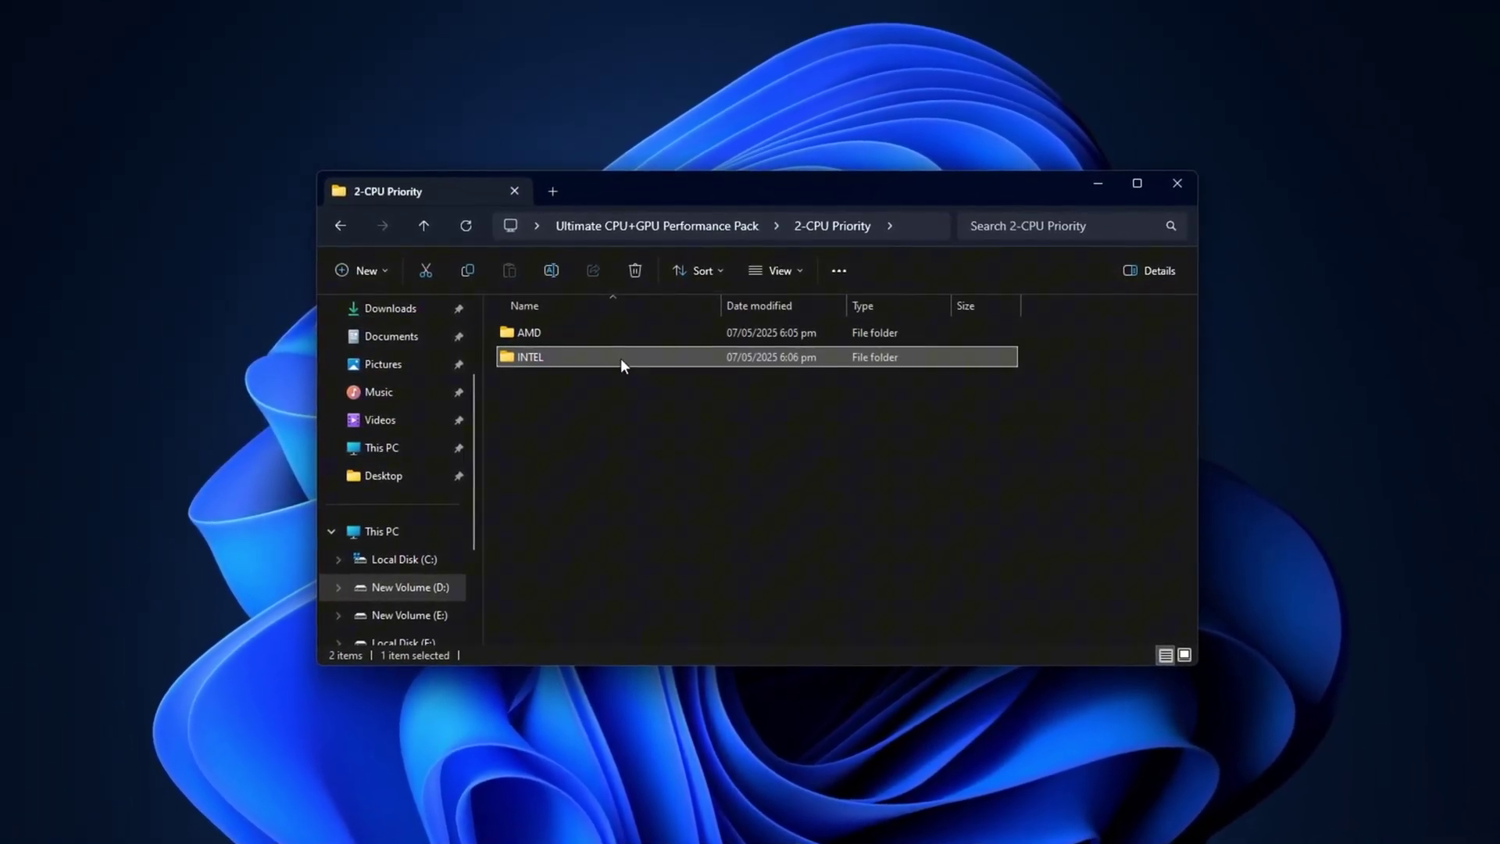
click(592, 332)
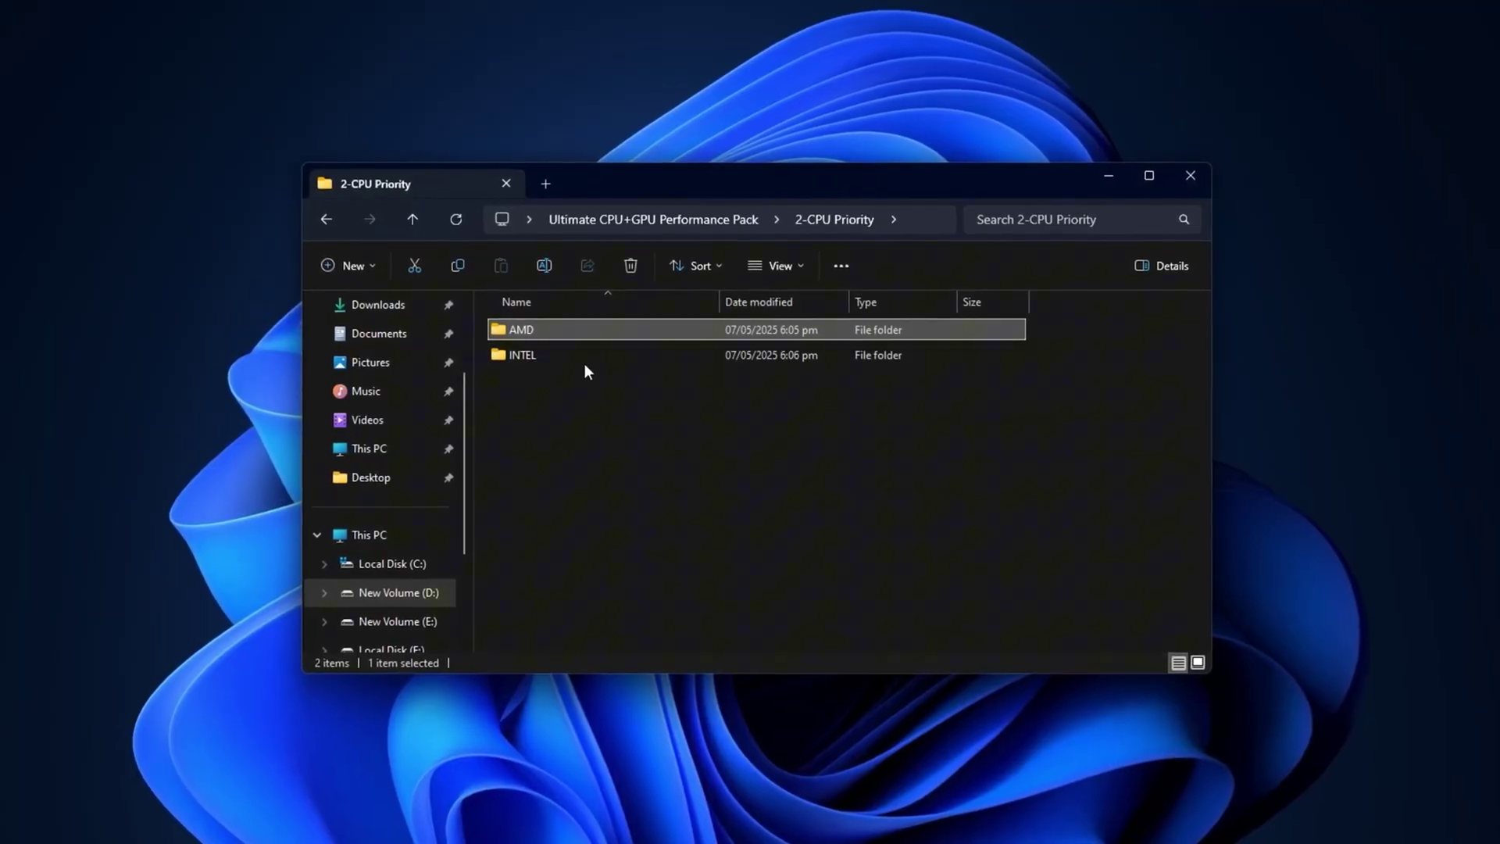
double_click(578, 355)
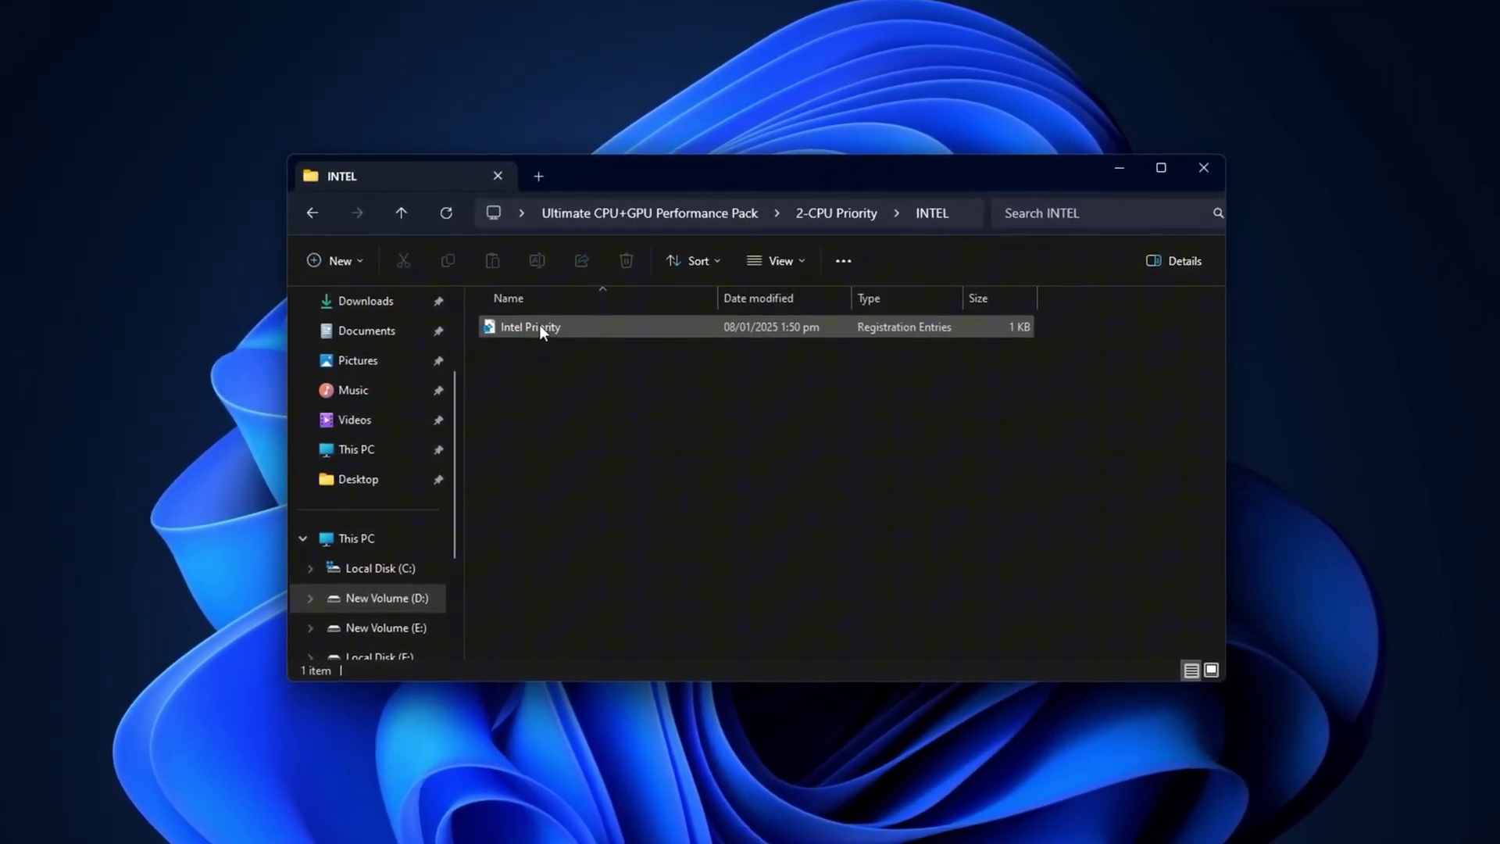
click(539, 327)
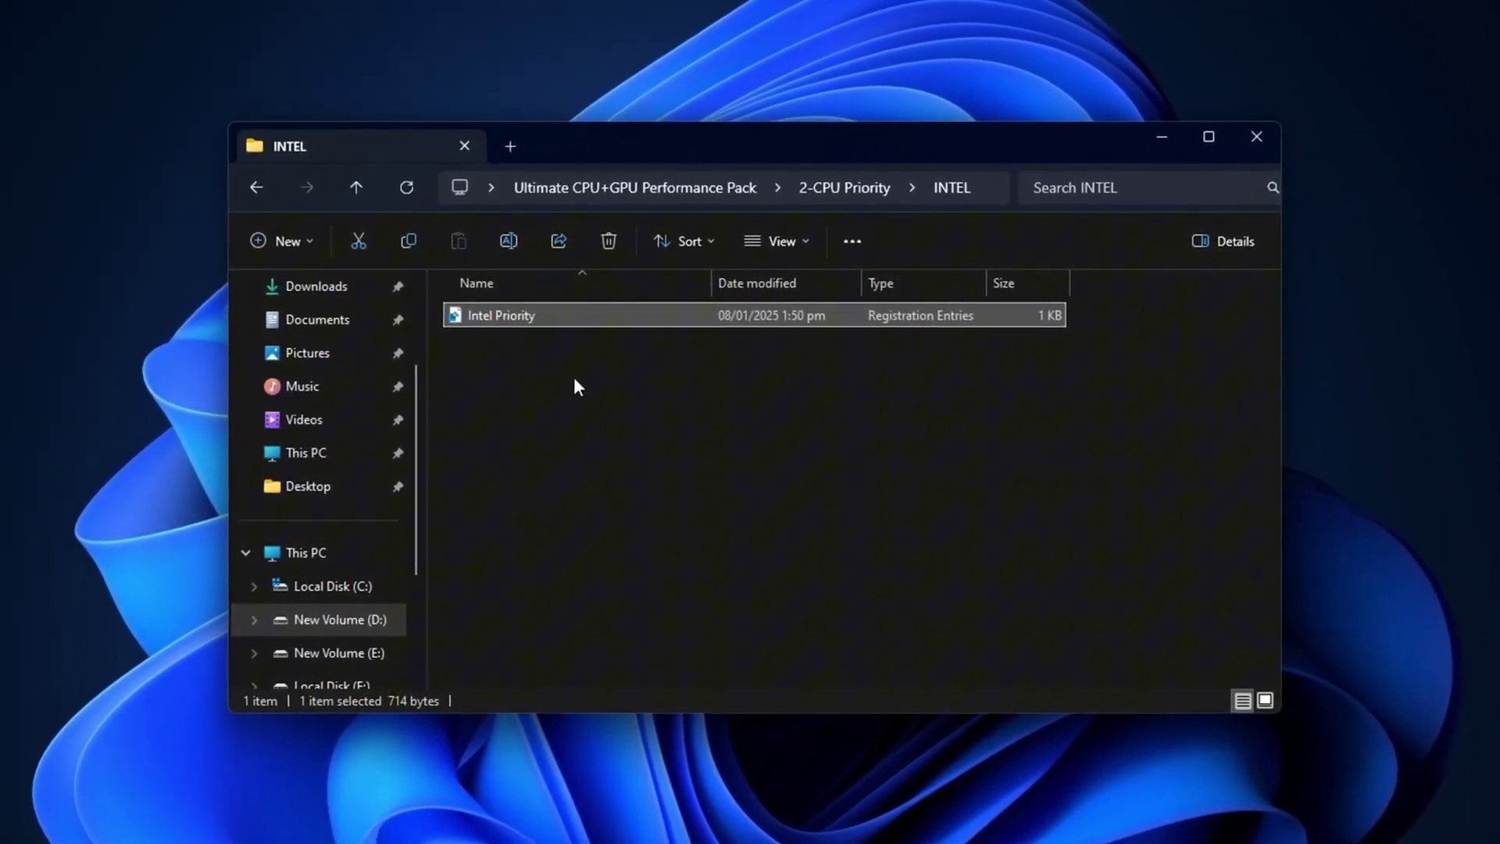
key(BackSpace)
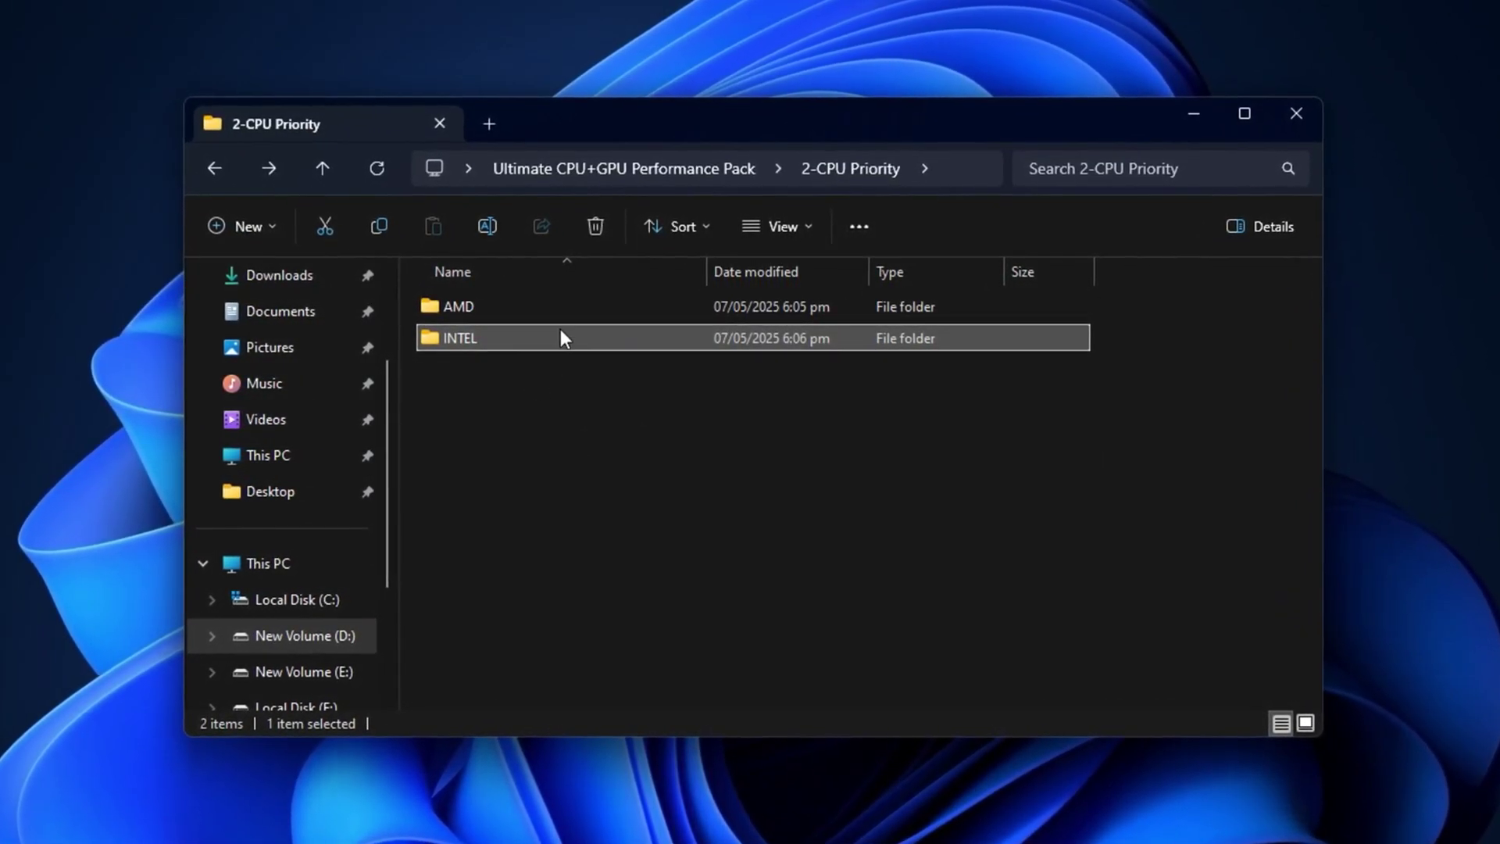
double_click(541, 311)
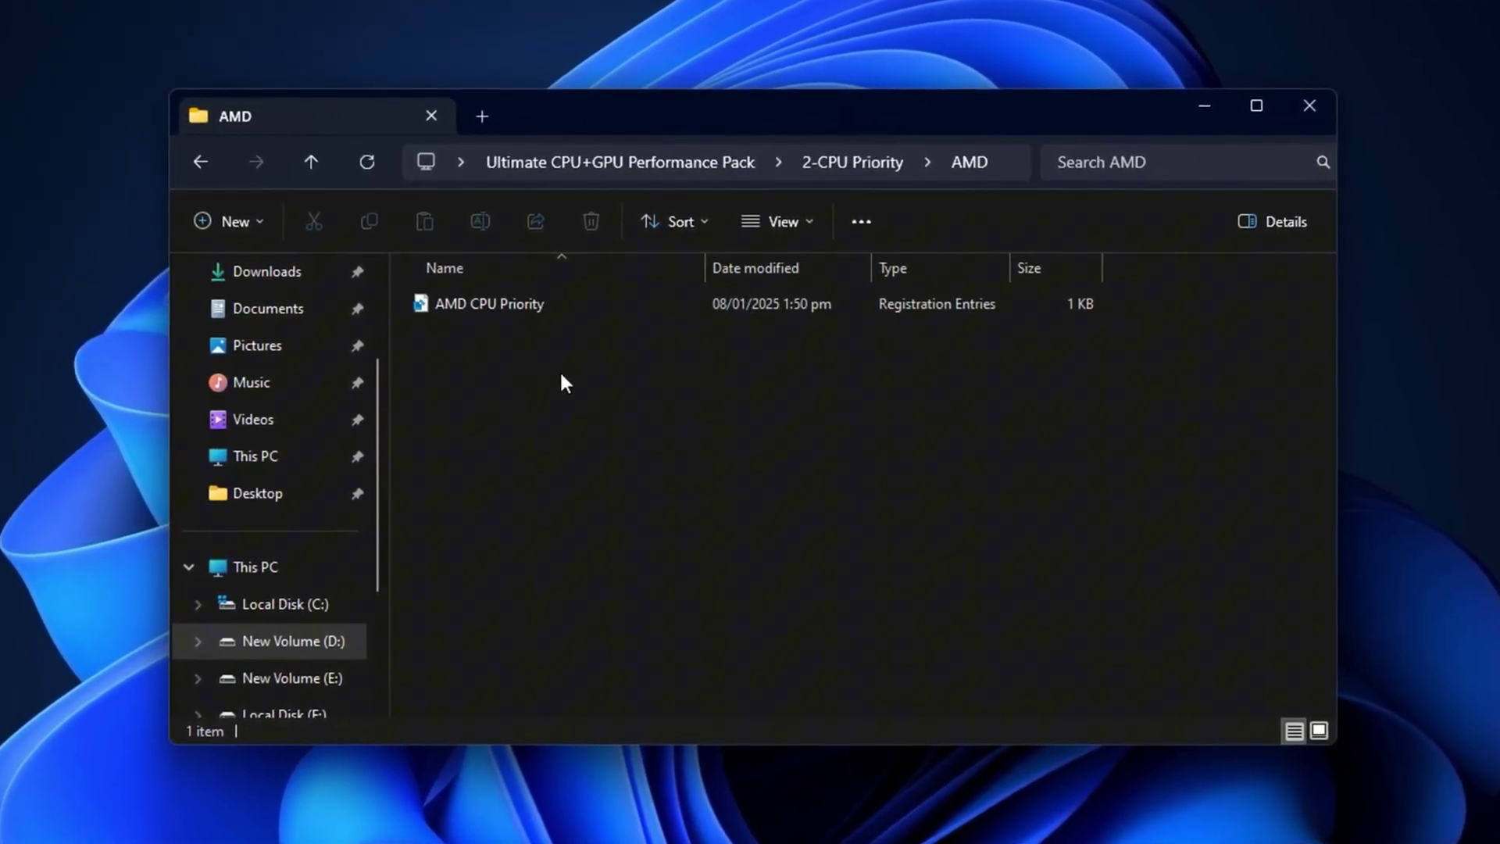
key(alt+Left)
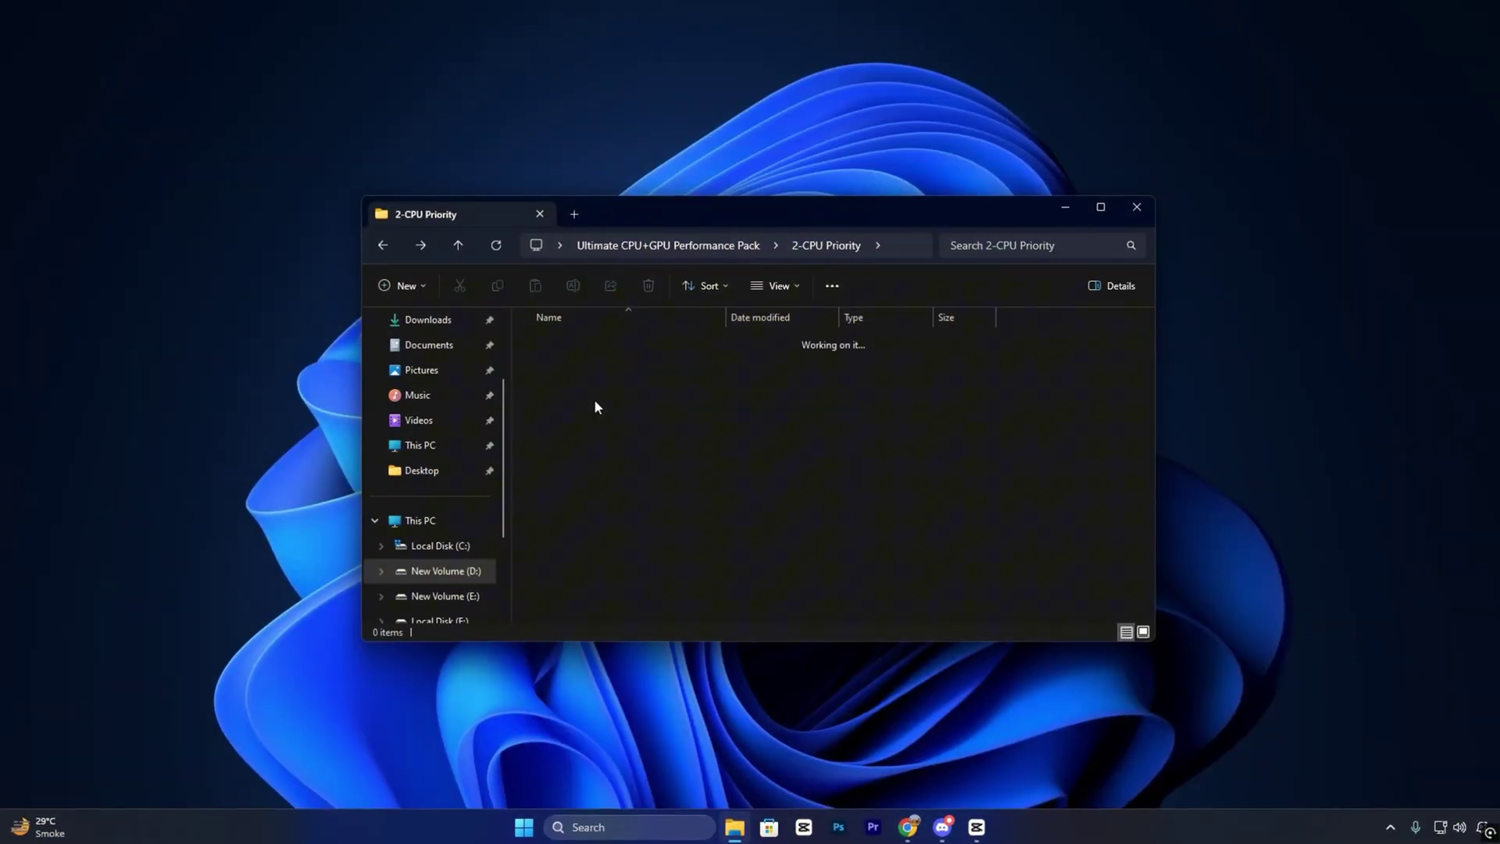
Open 3-GPU Optimization Tweaks and compare the Gaming, Low-Med and Med-High Optimization files.
key(alt+Left)
double_click(603, 386)
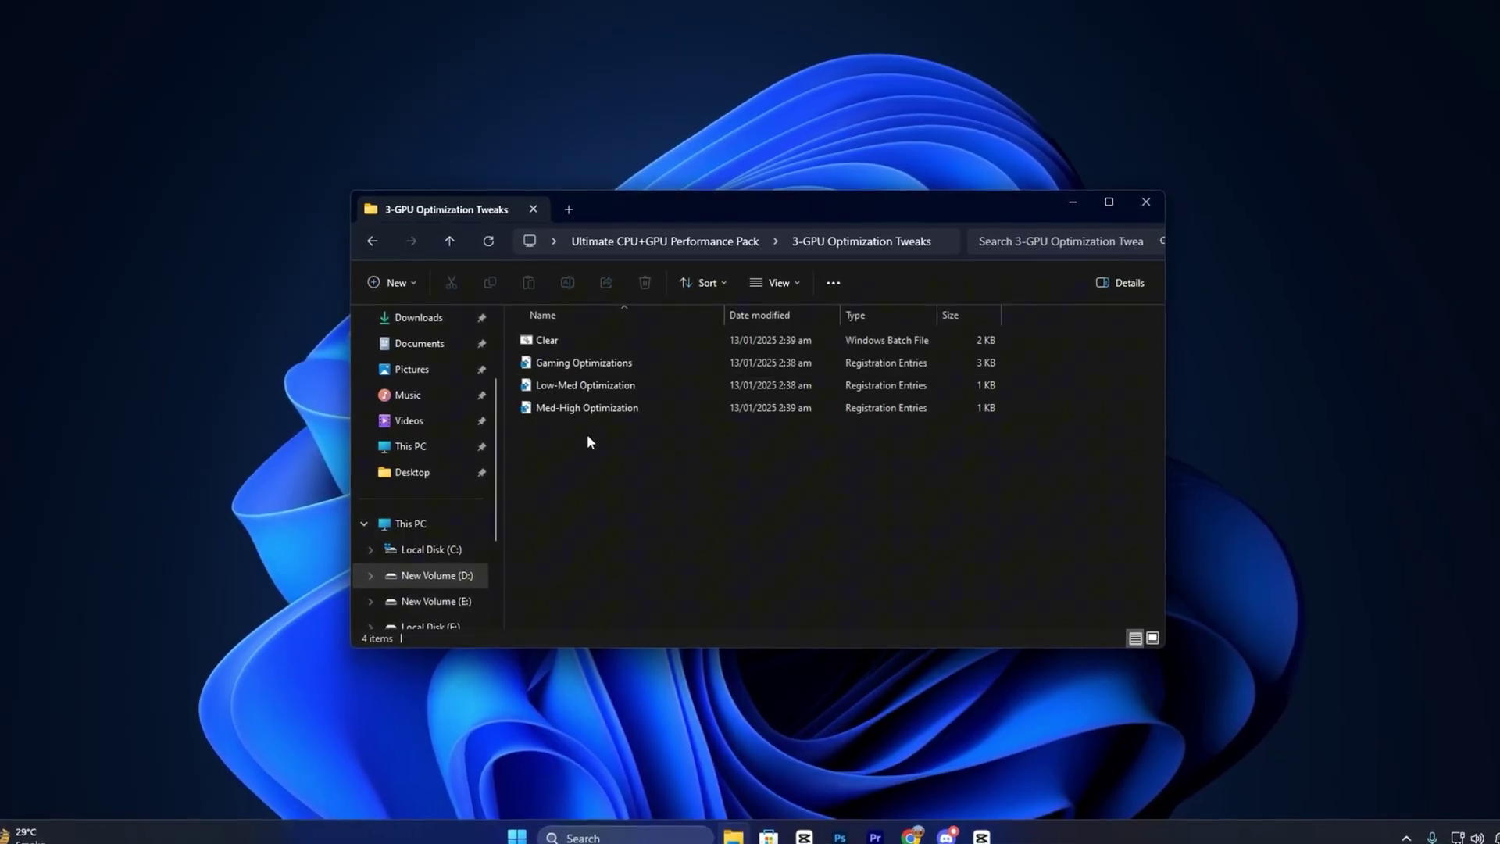
click(574, 363)
click(582, 361)
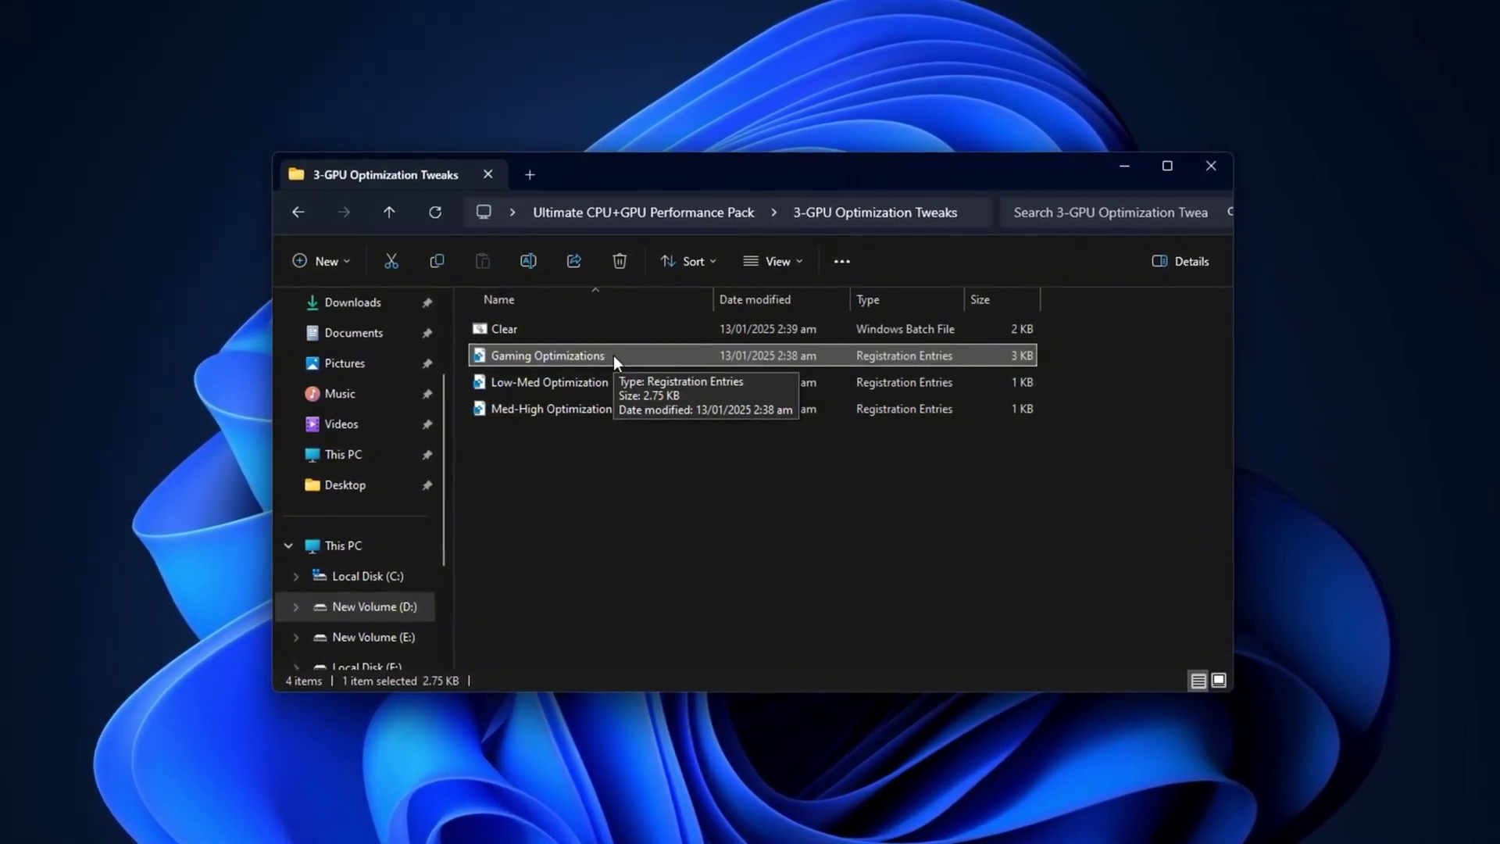
click(560, 382)
click(531, 407)
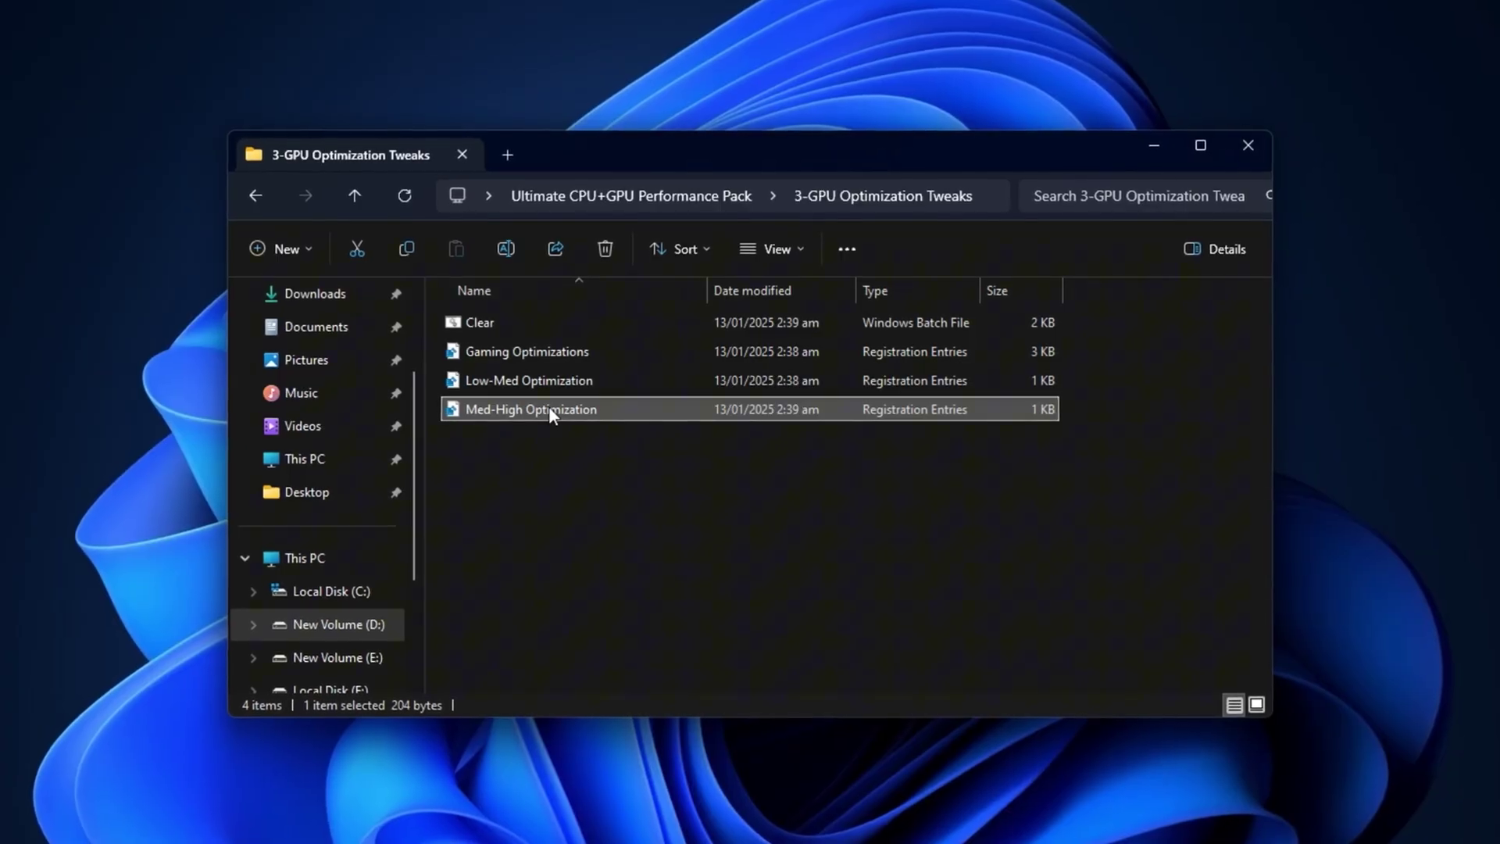
click(523, 380)
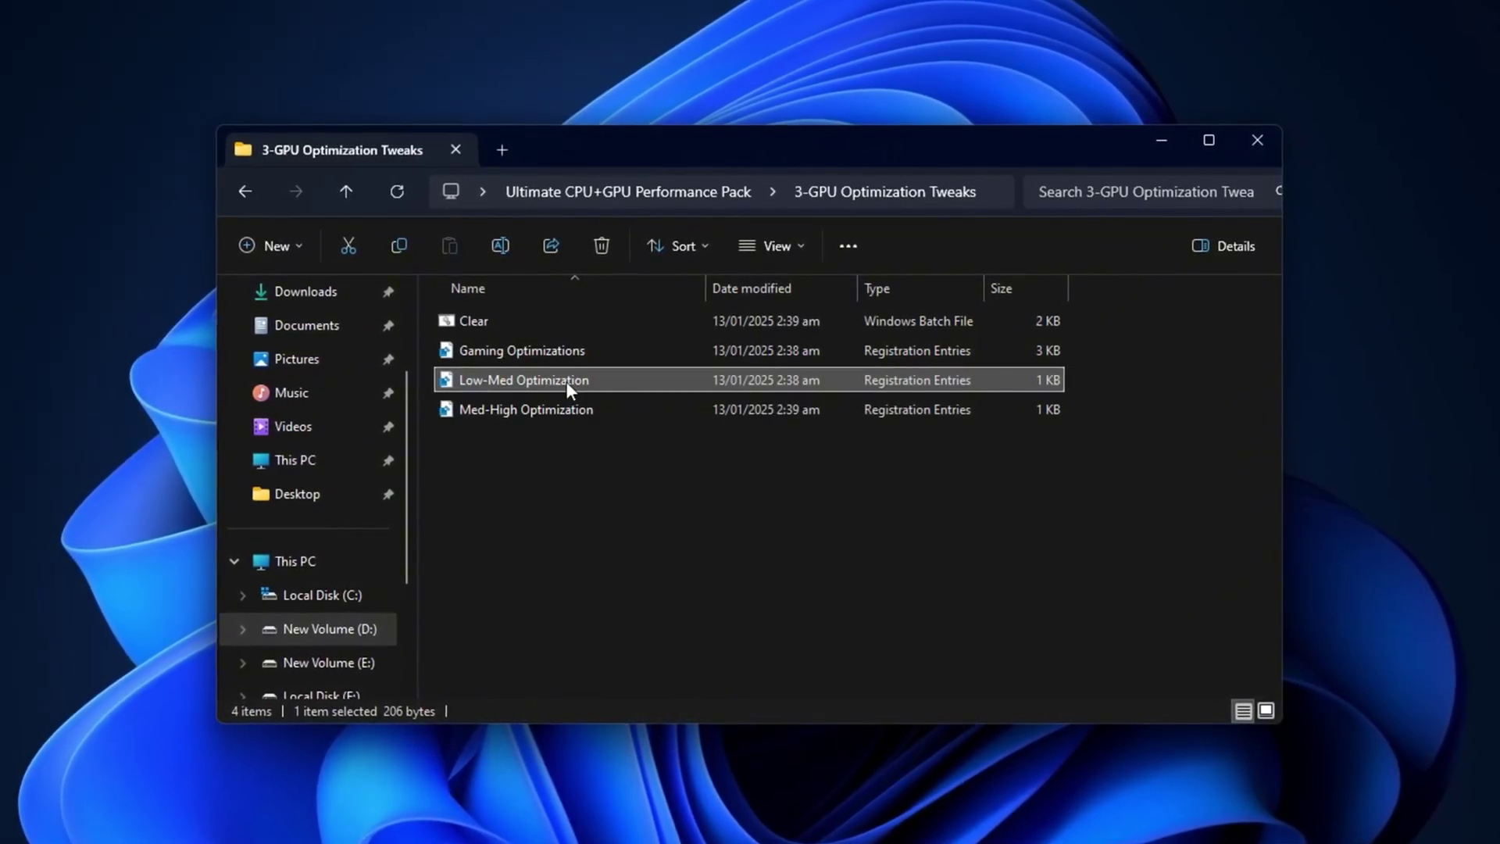
click(519, 412)
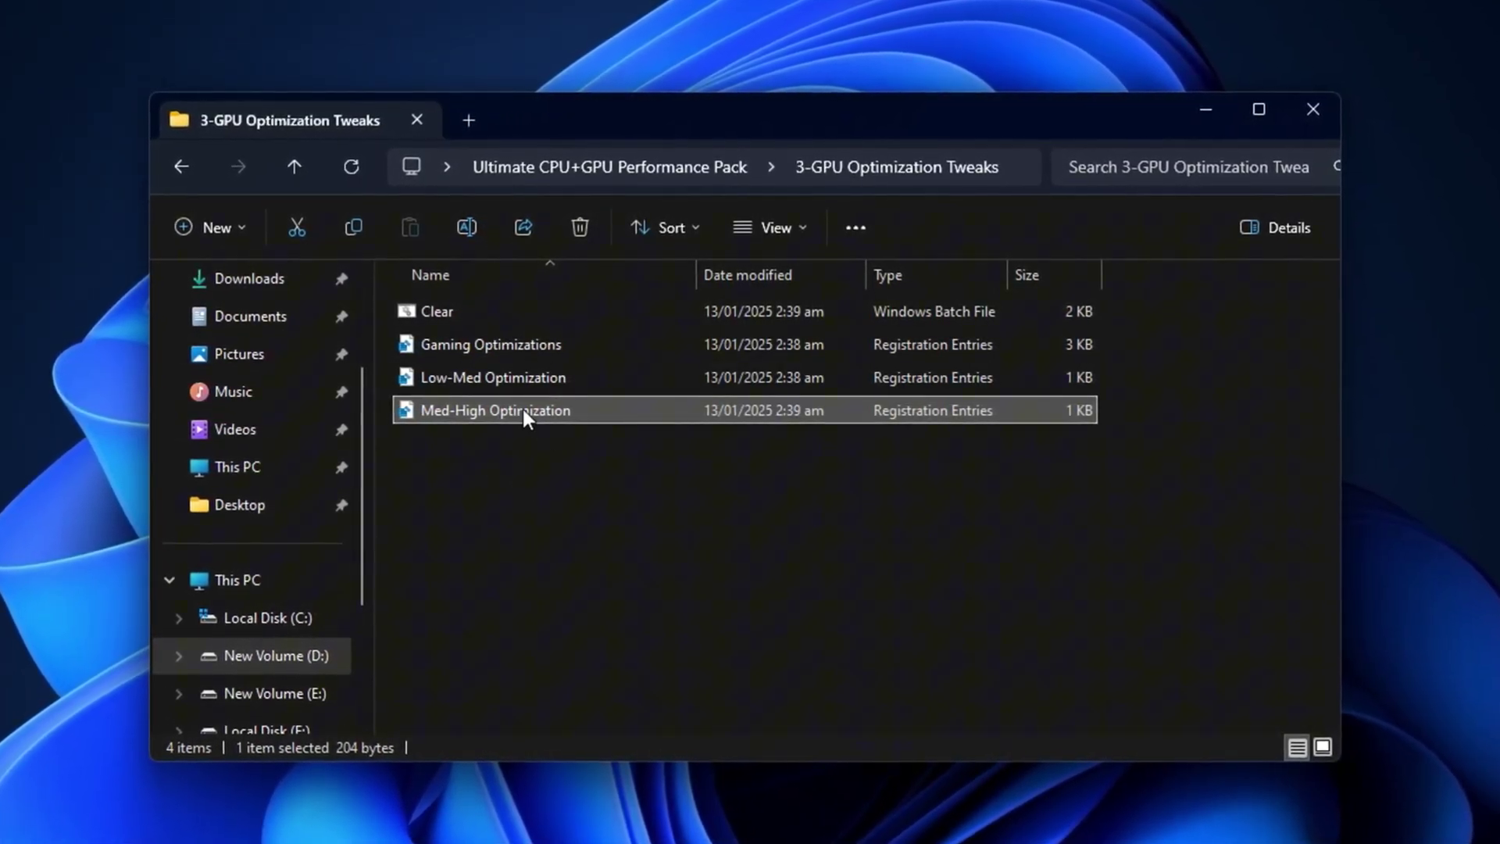
click(453, 379)
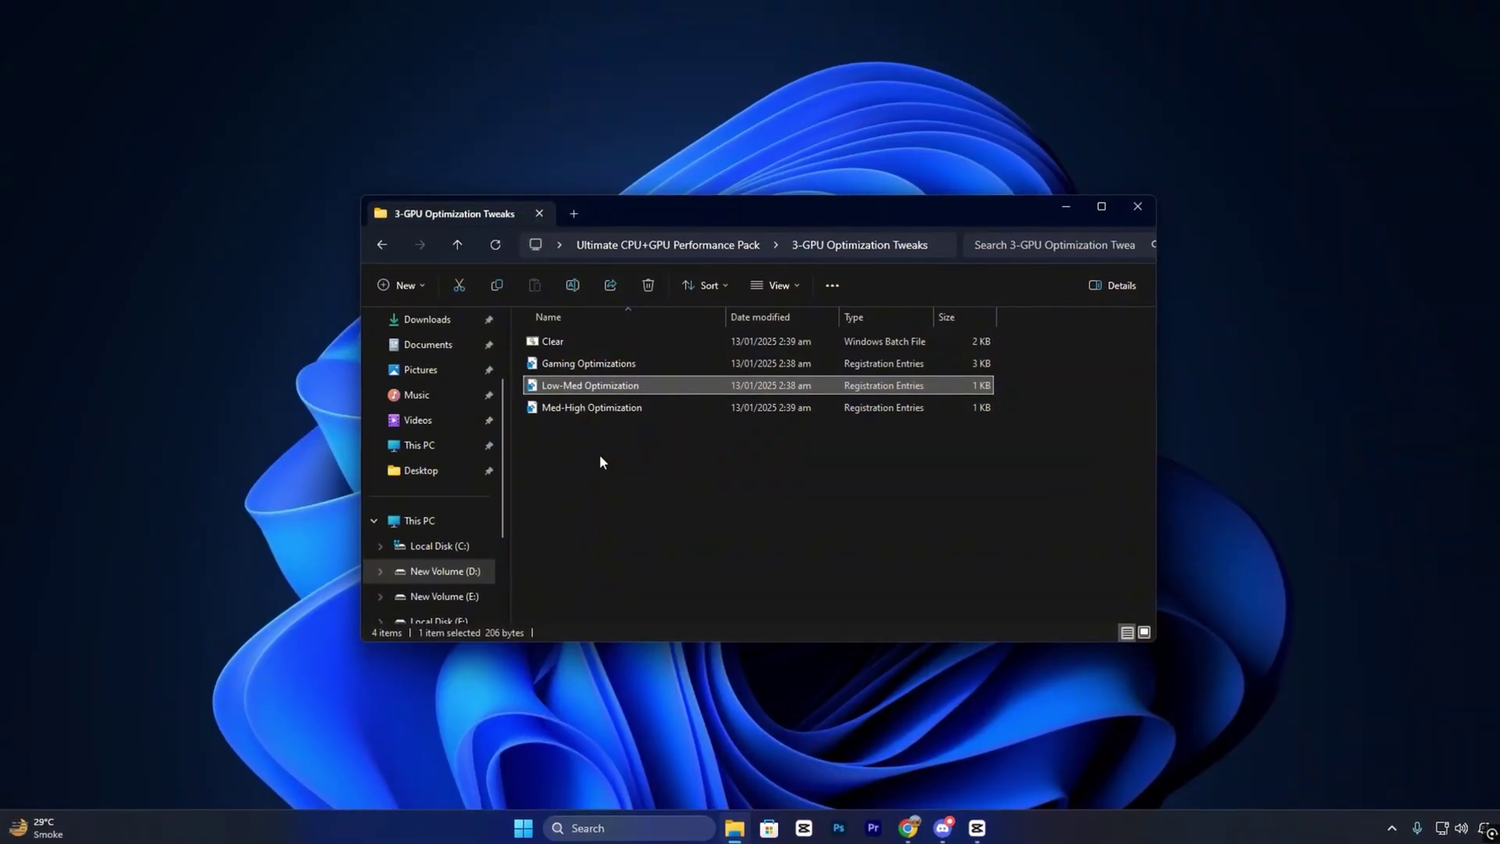
Select the NVIDIA Thread Priority file in 4-GPU Thread Optimization, then go back to the pack's main folder.
key(BackSpace)
double_click(617, 408)
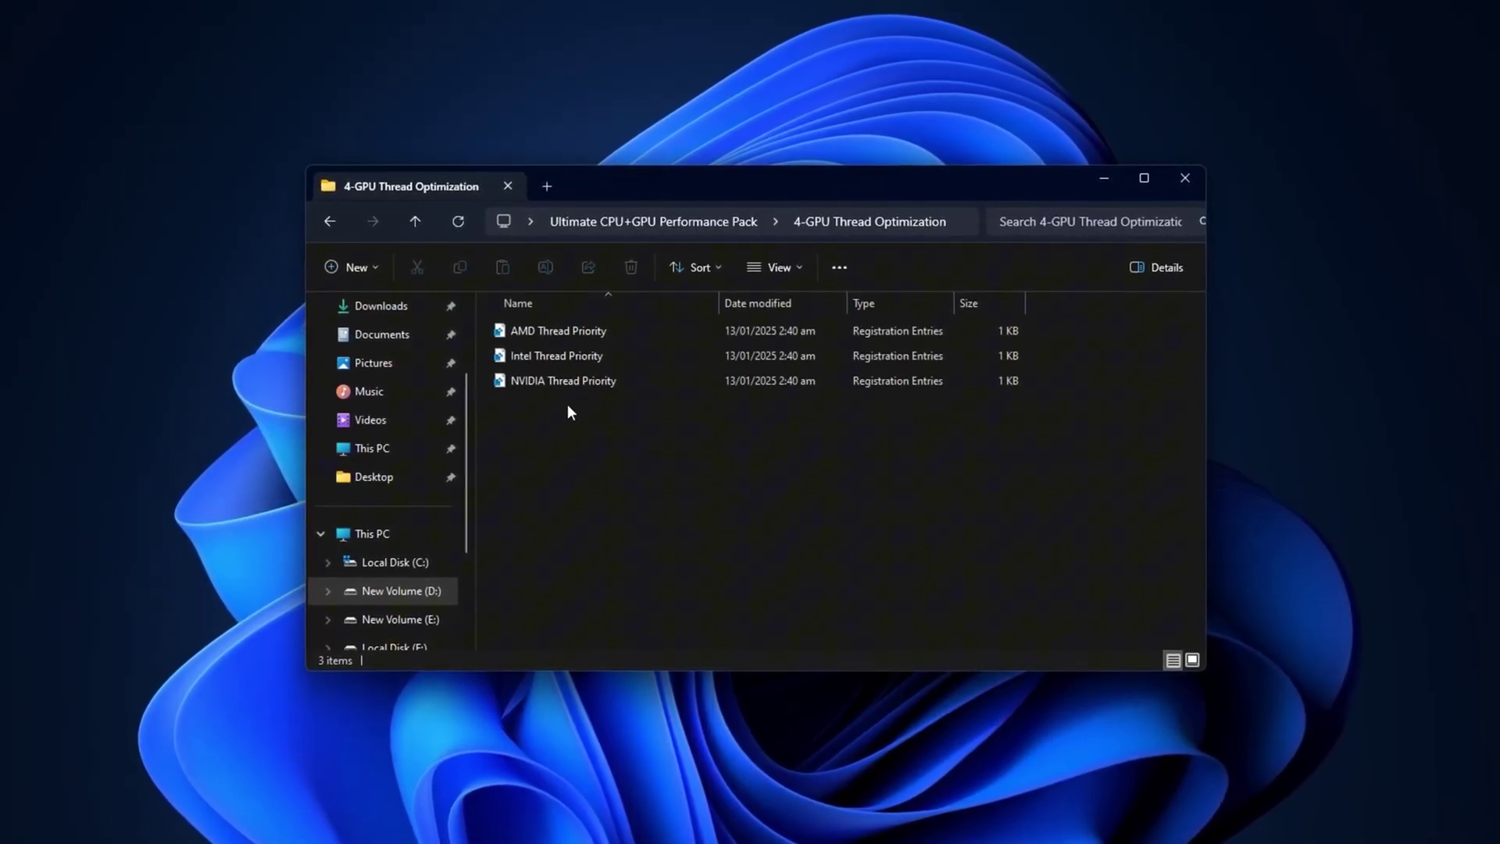
click(550, 381)
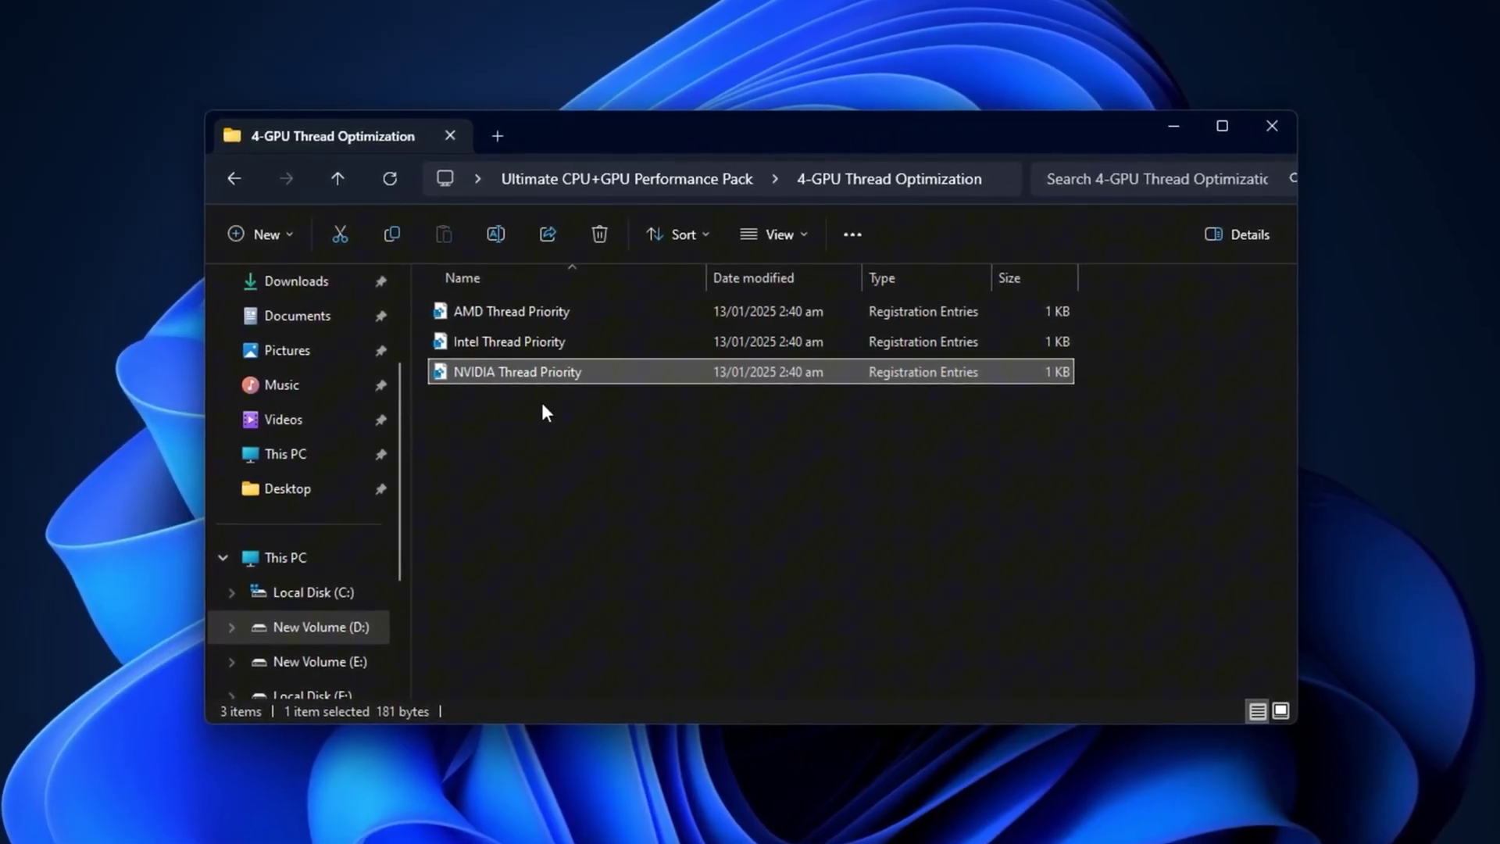
key(alt+Left)
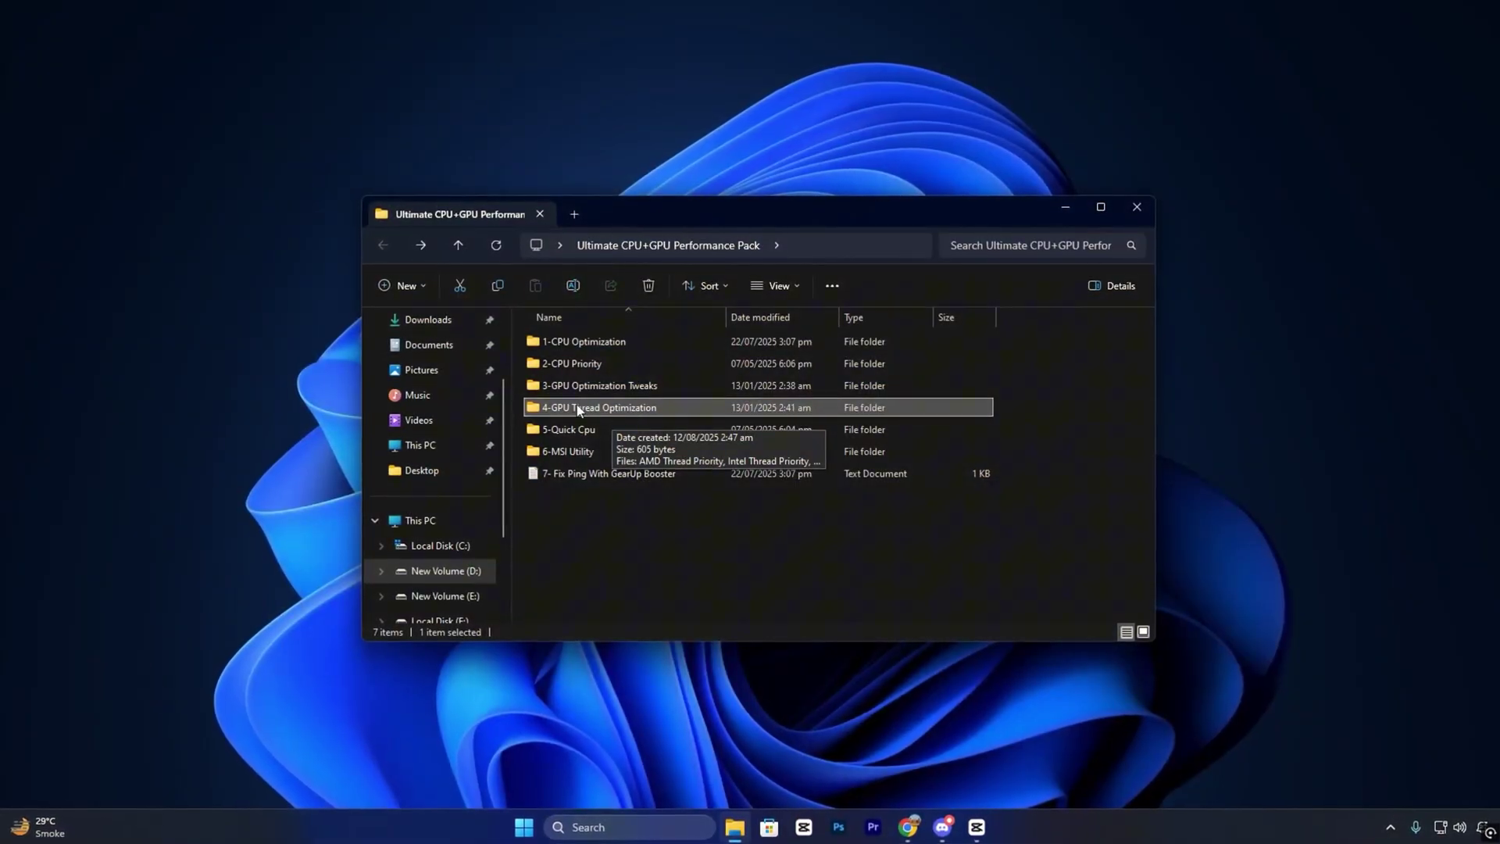
Launch Quick CPU from 5-Quick Cpu, set the Ultimate Performance power plan, and show All Controls.
double_click(593, 429)
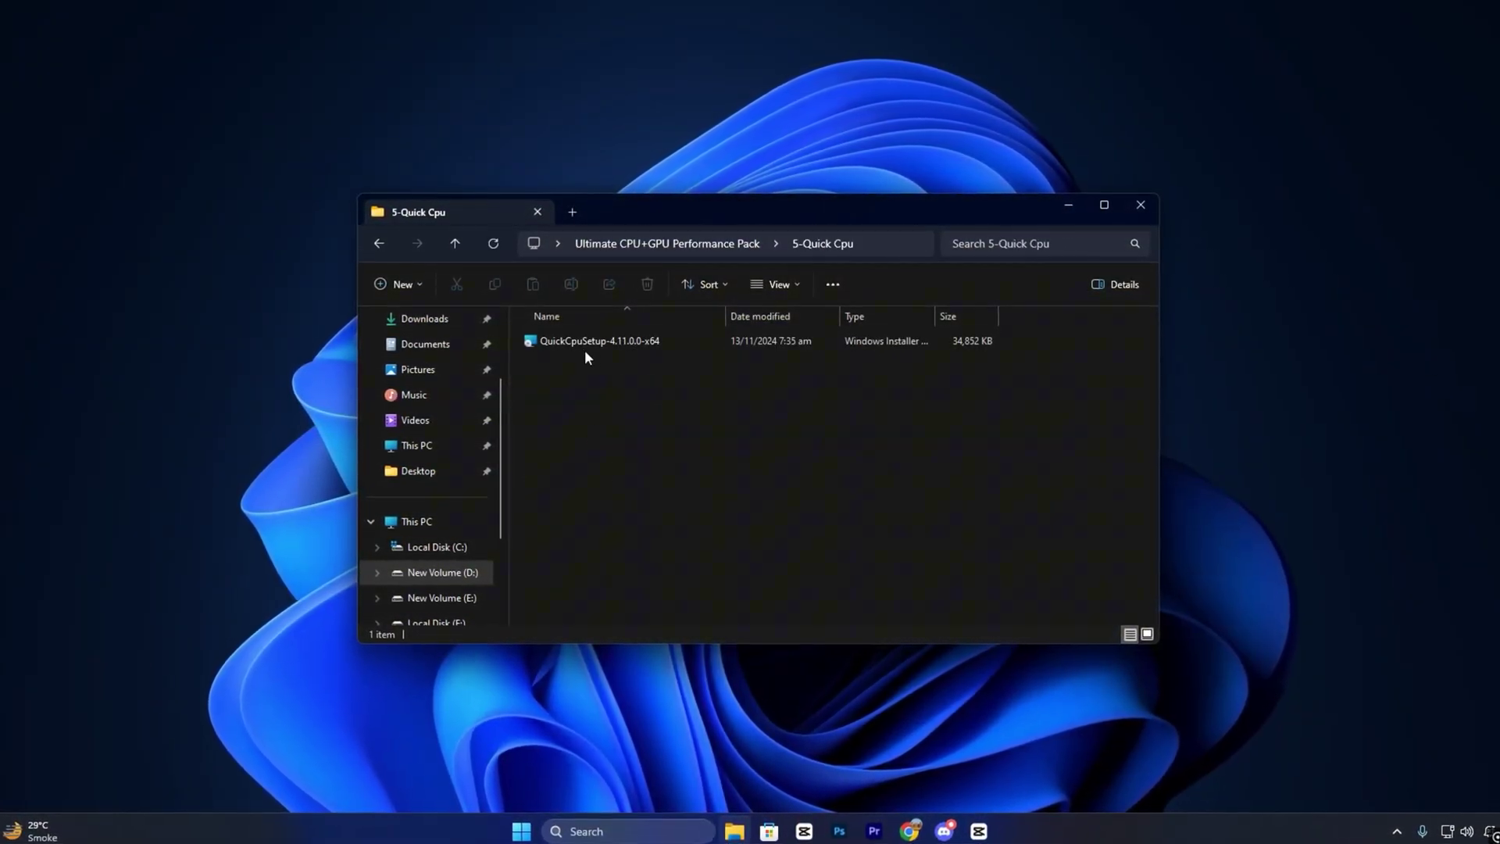
click(575, 344)
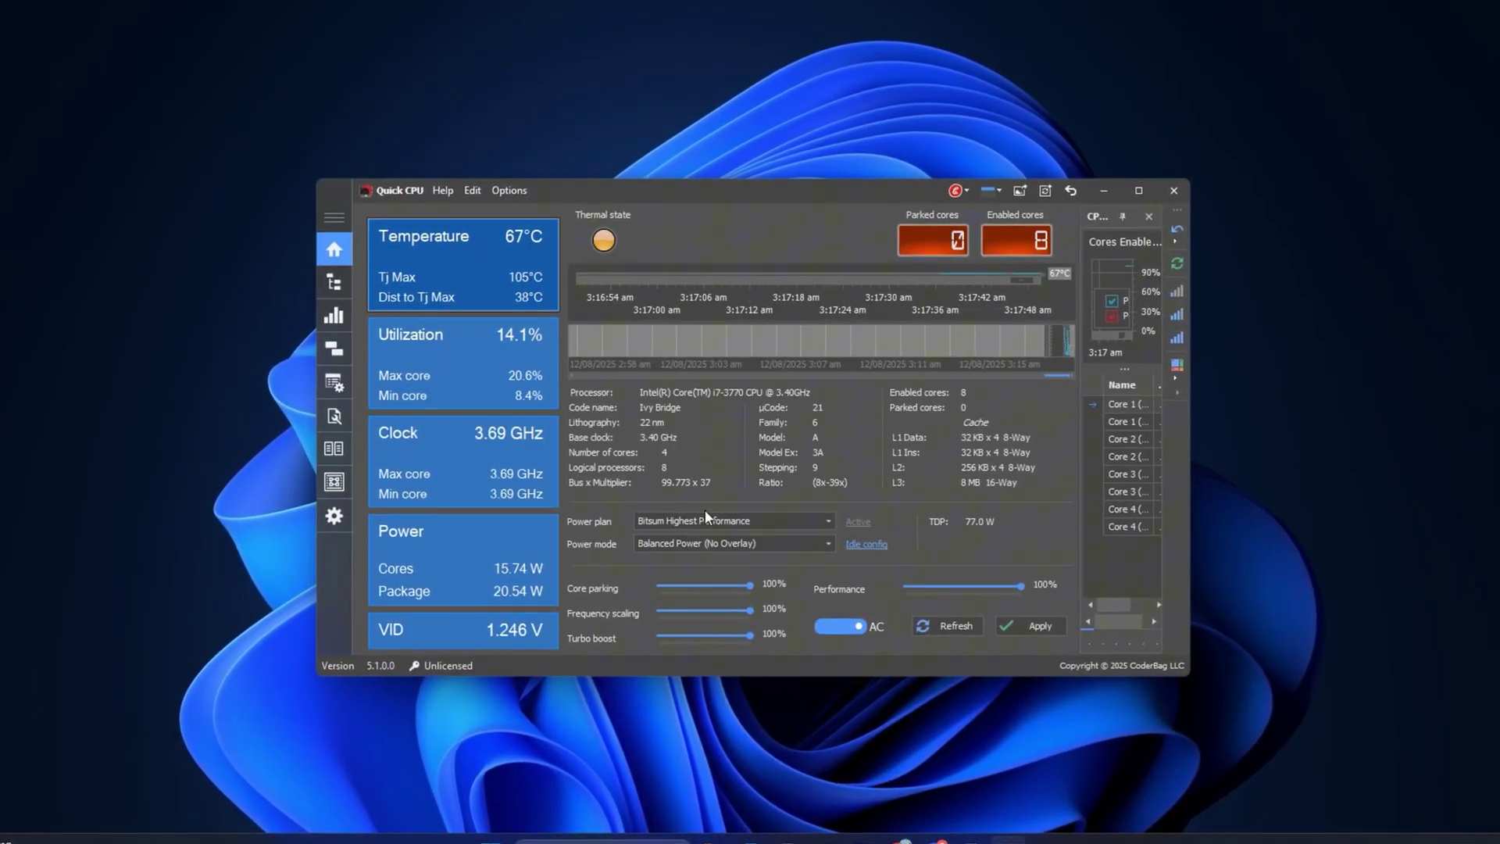
click(756, 522)
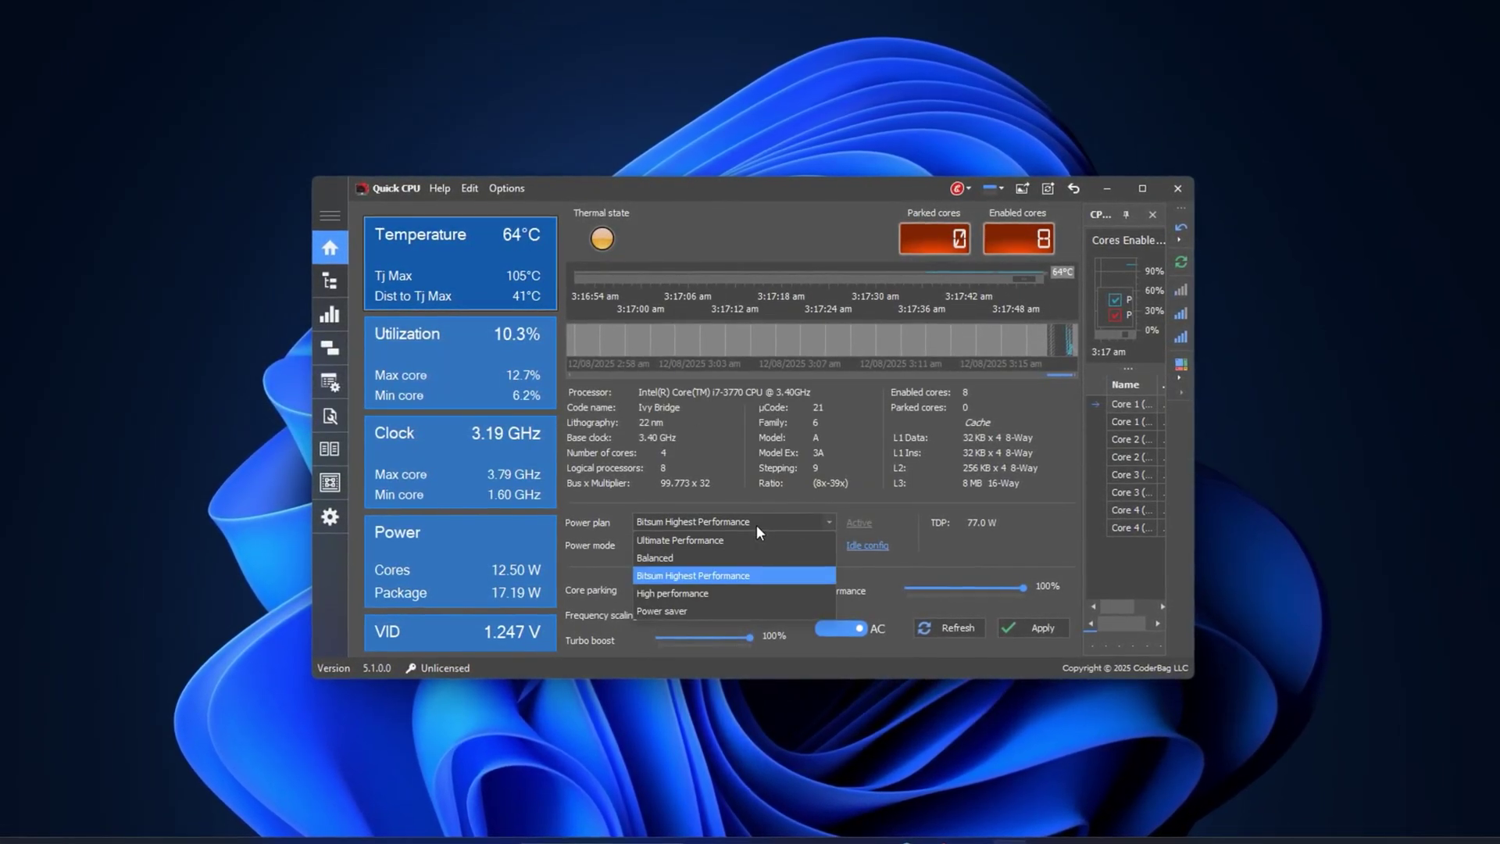
click(687, 541)
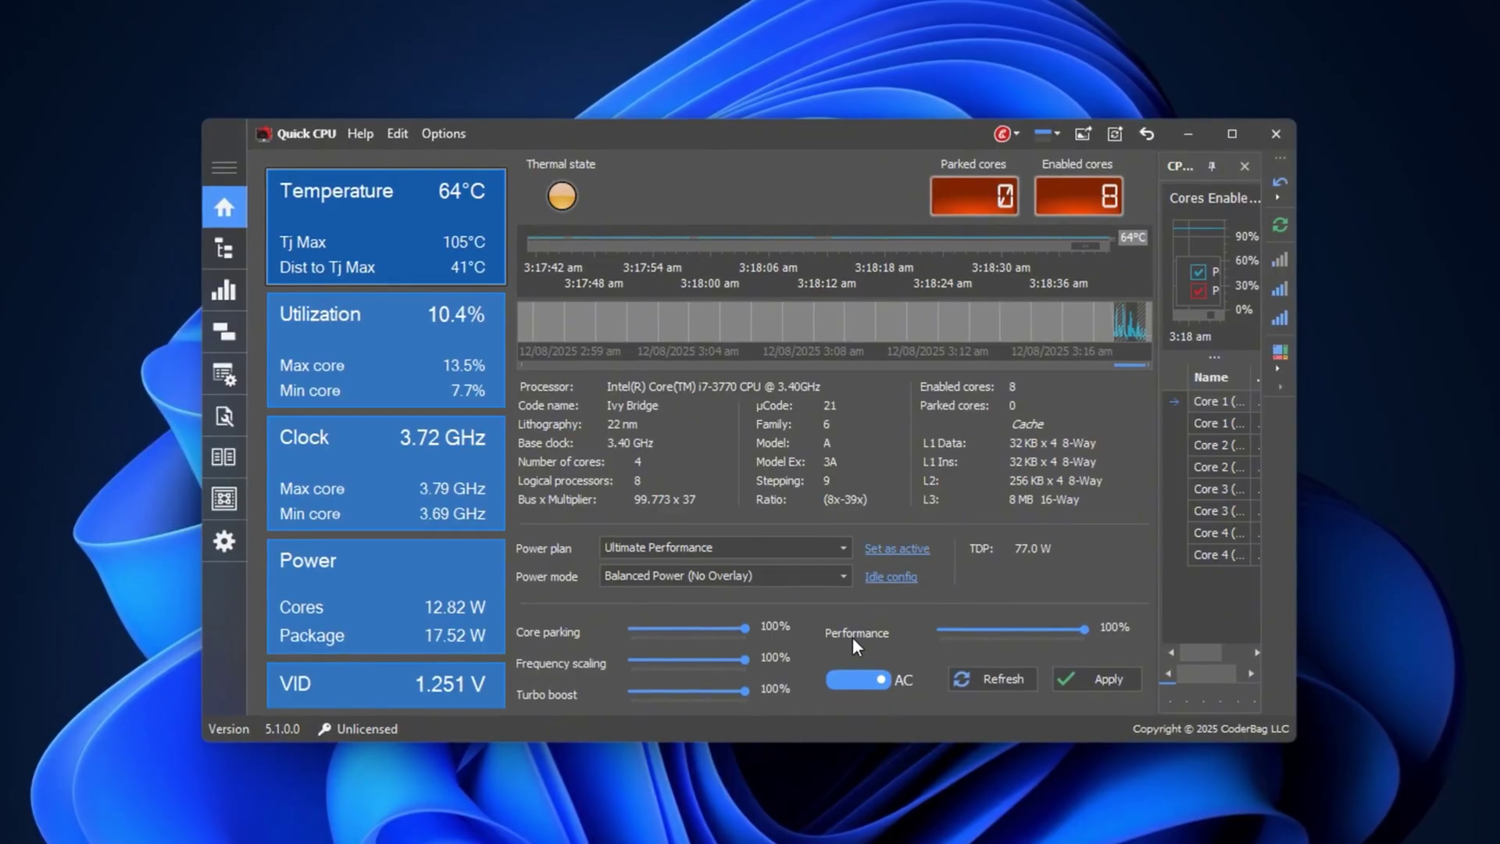
click(222, 497)
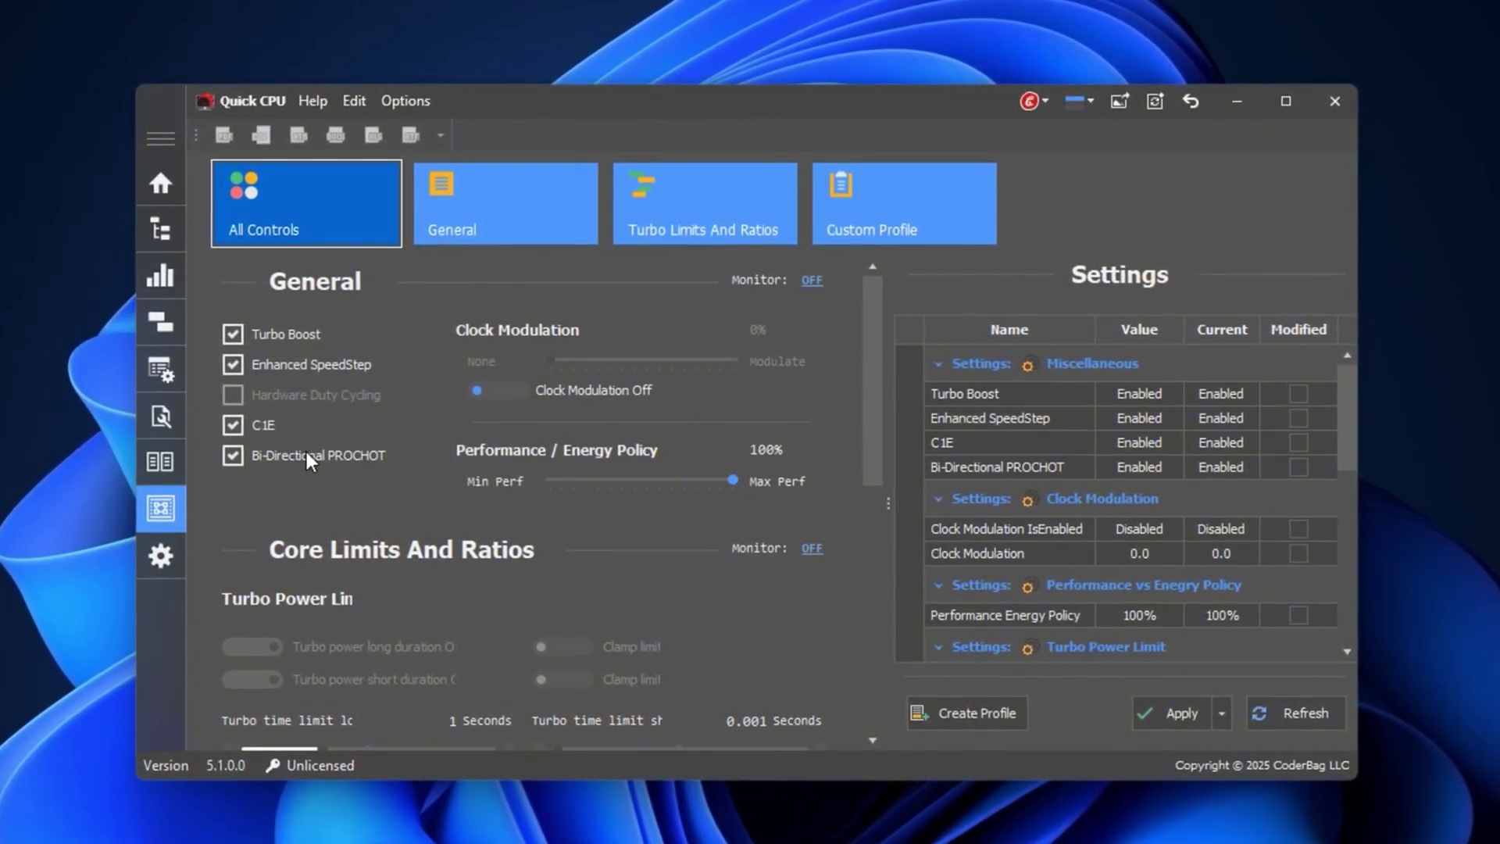
Scroll Quick CPU's All Controls panel down to Core Limits And Ratios, then minimise Quick CPU.
scroll(339, 612, down, 3)
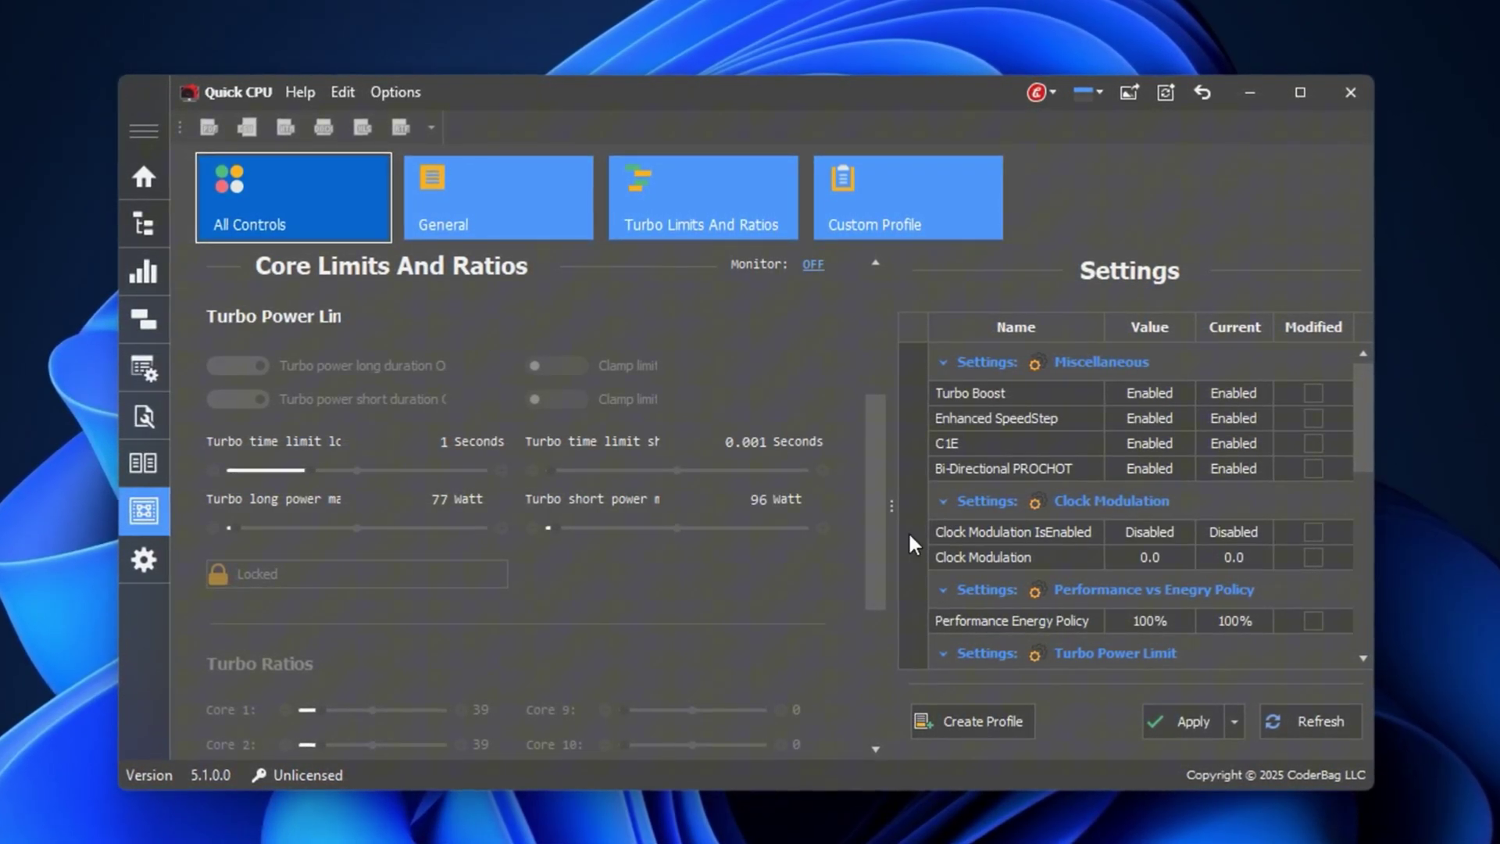
click(1255, 89)
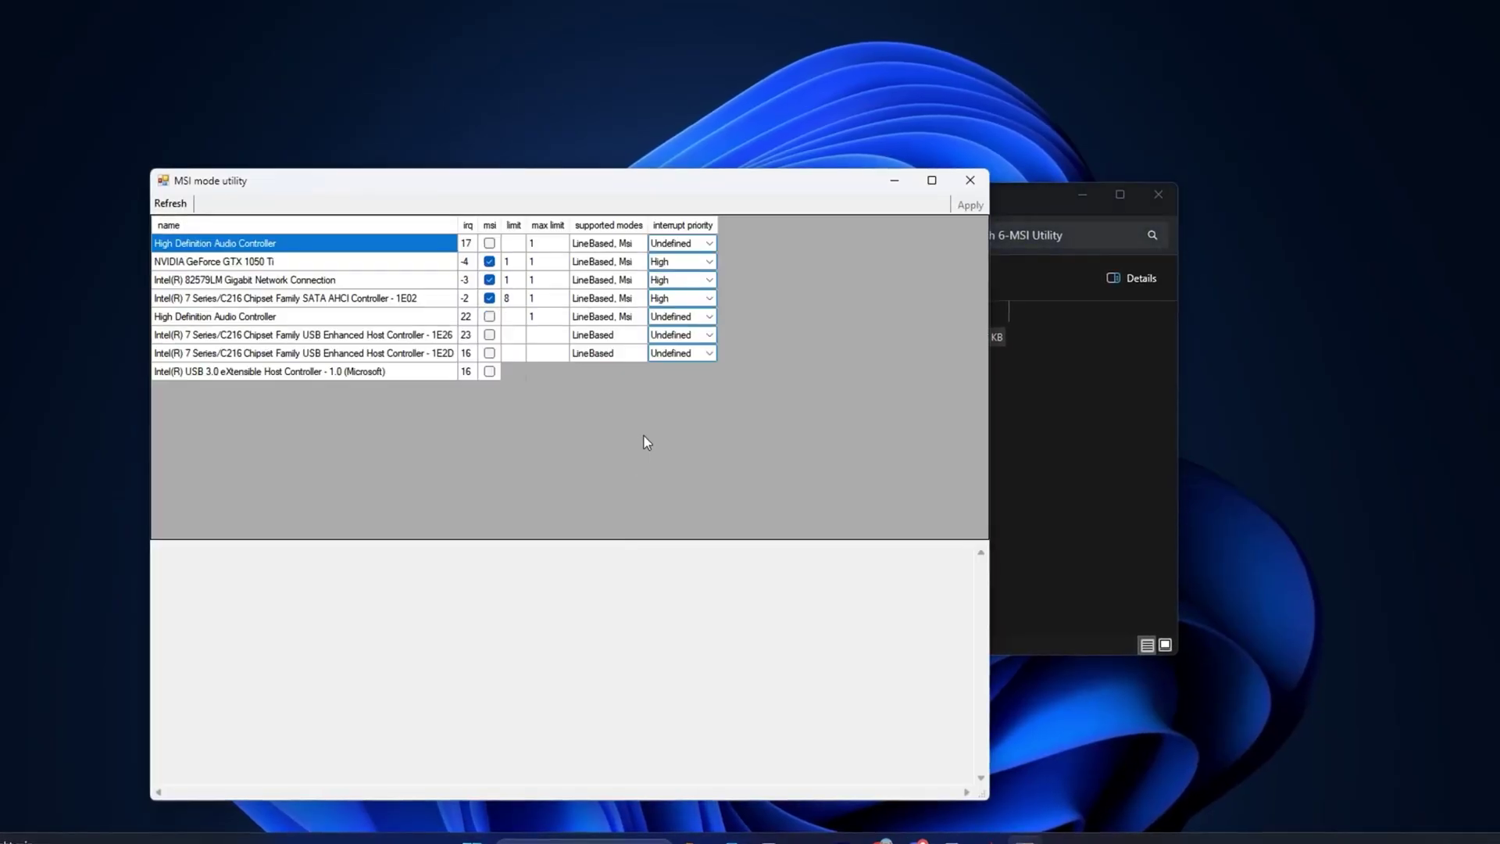
Set the NVIDIA GeForce GTX 1050 Ti's interrupt priority to High in MSI mode utility.
drag(435, 191, 676, 210)
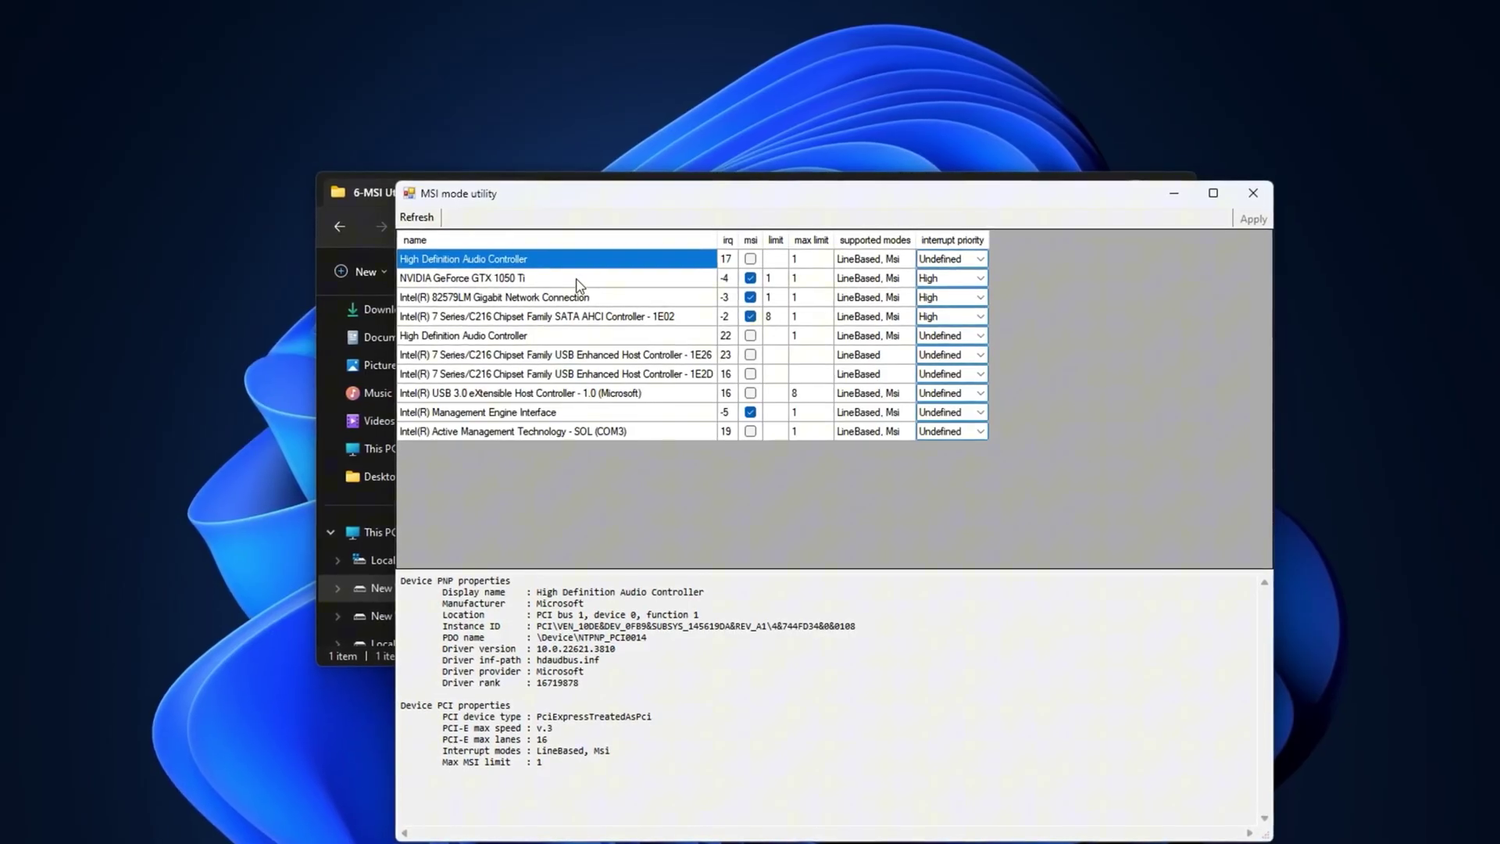
click(488, 280)
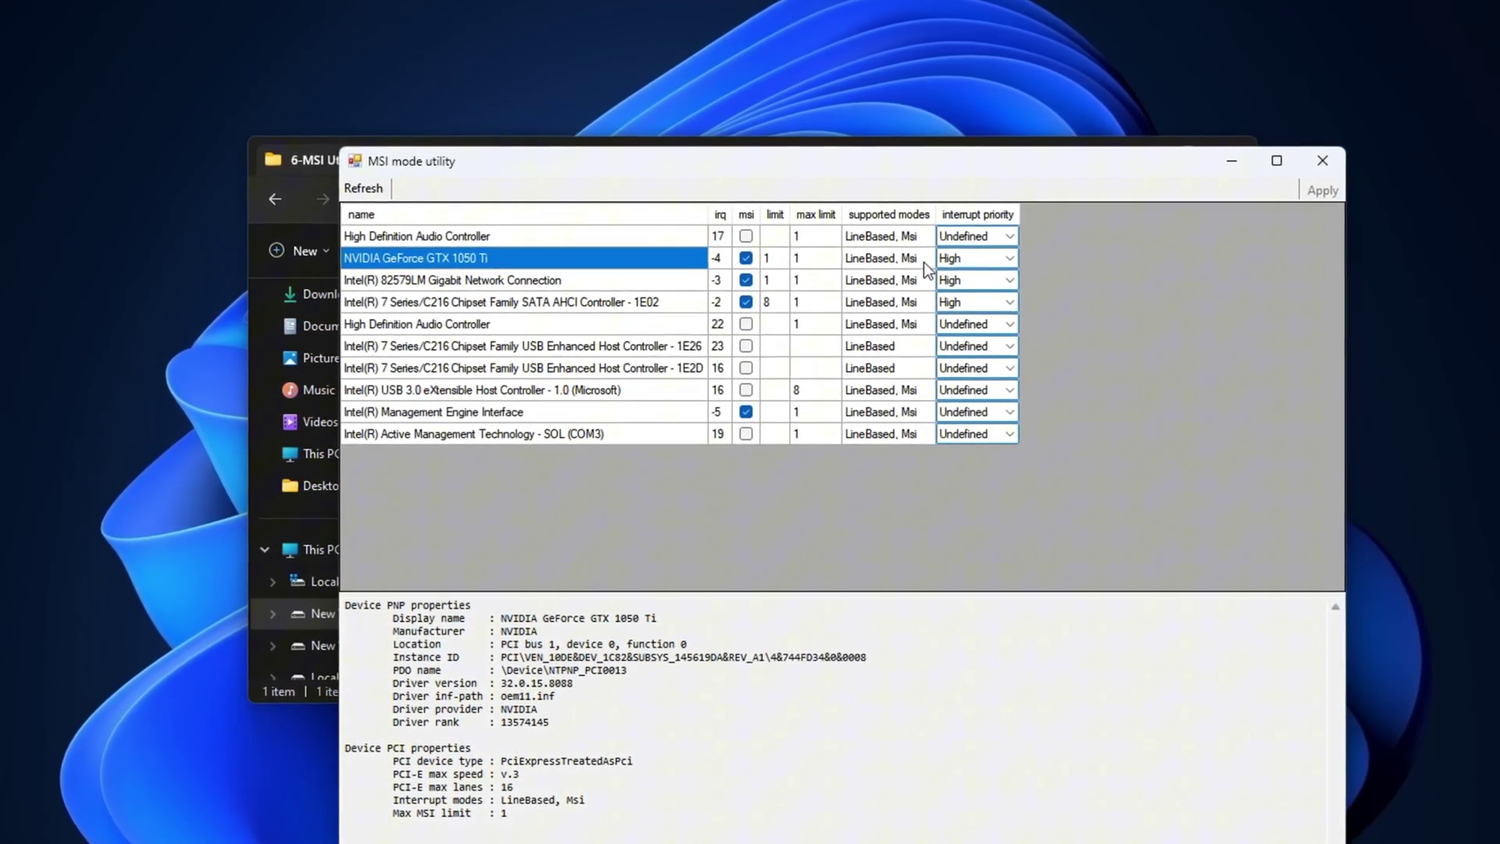
click(993, 259)
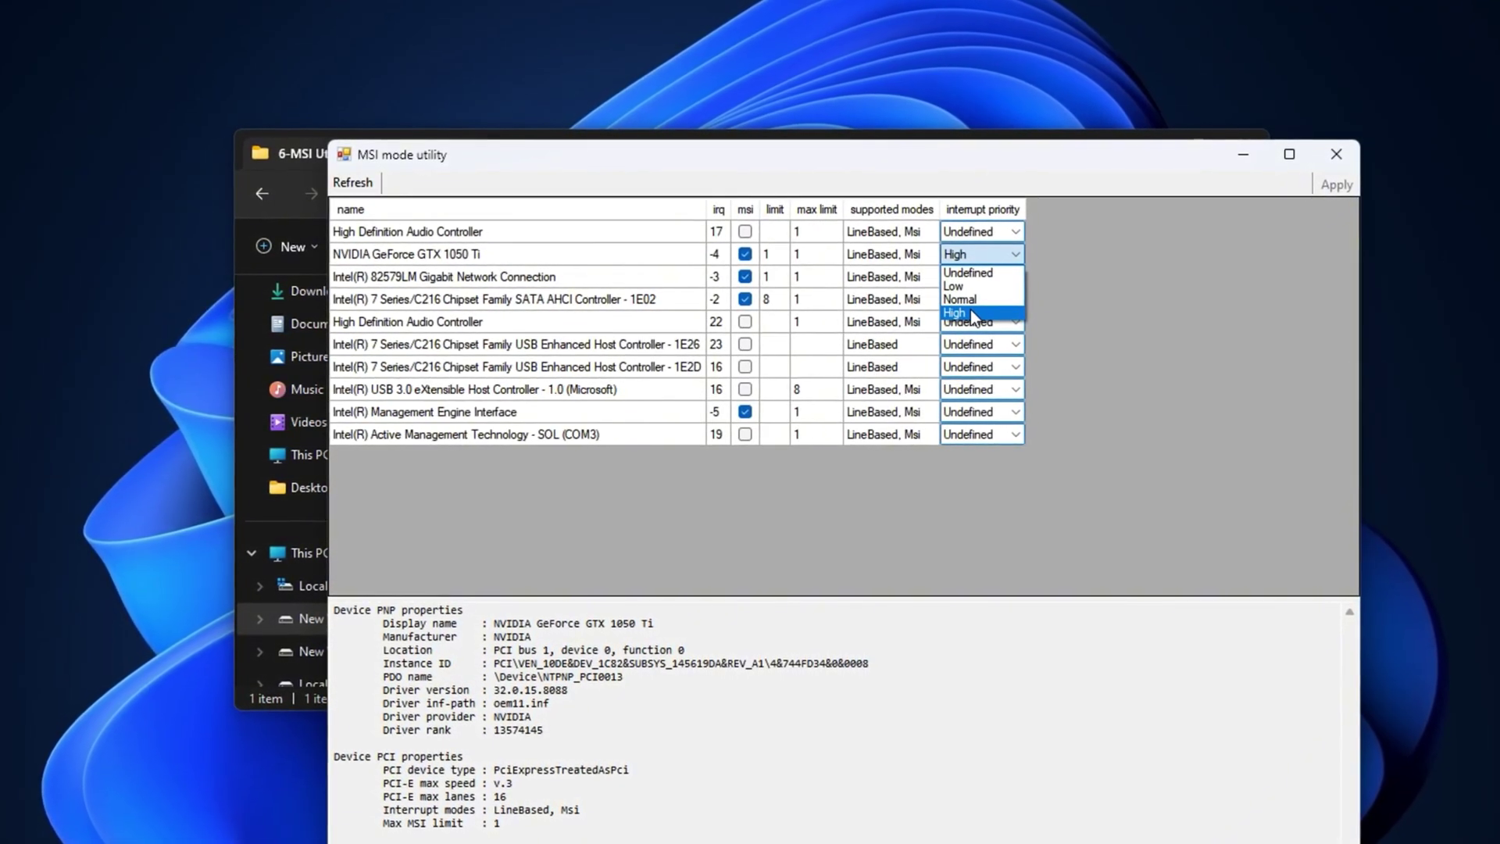
click(981, 313)
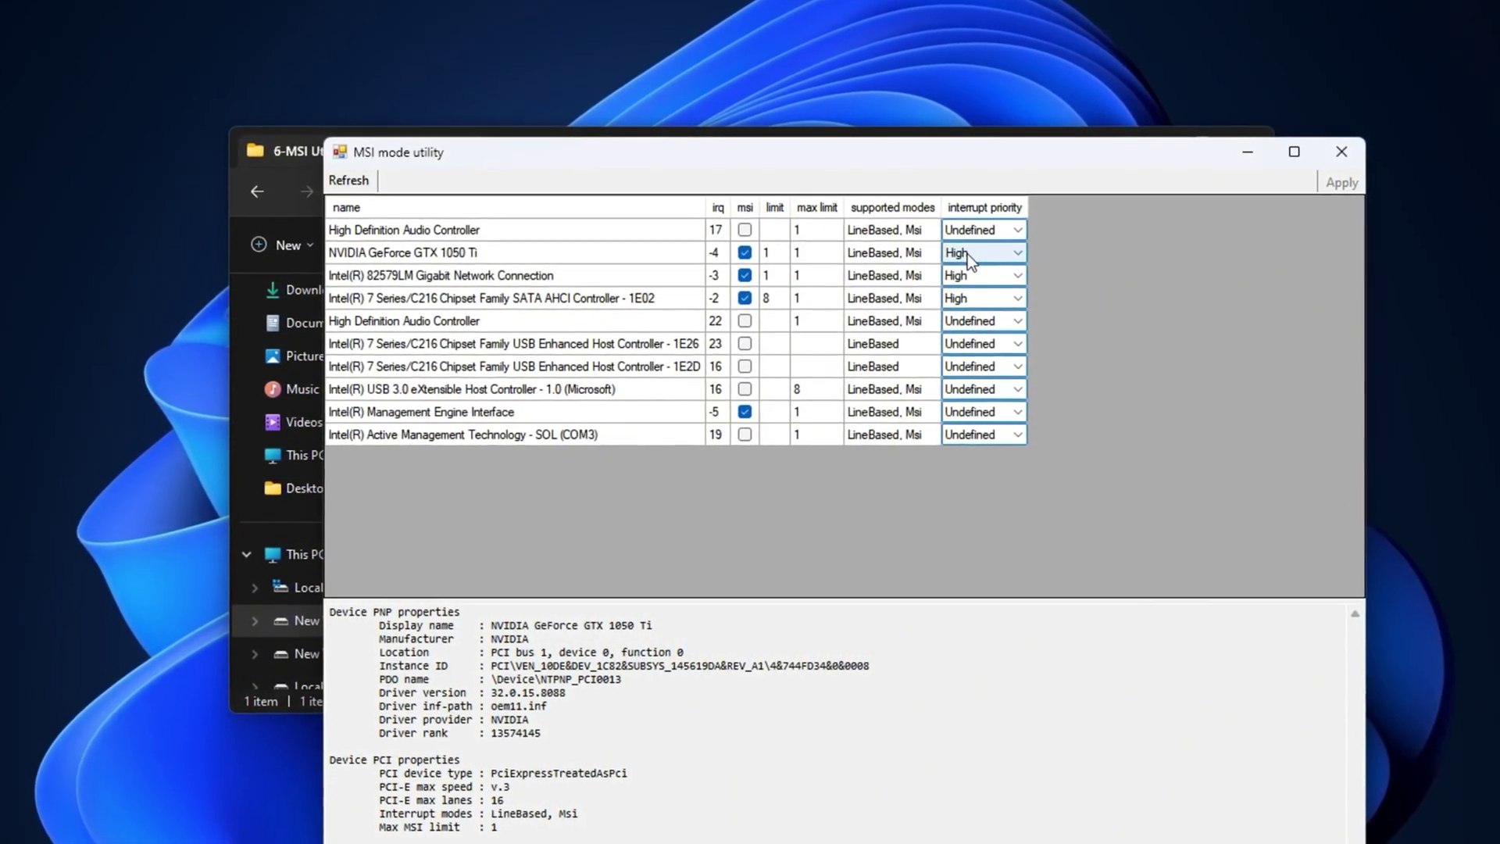
click(967, 255)
click(970, 254)
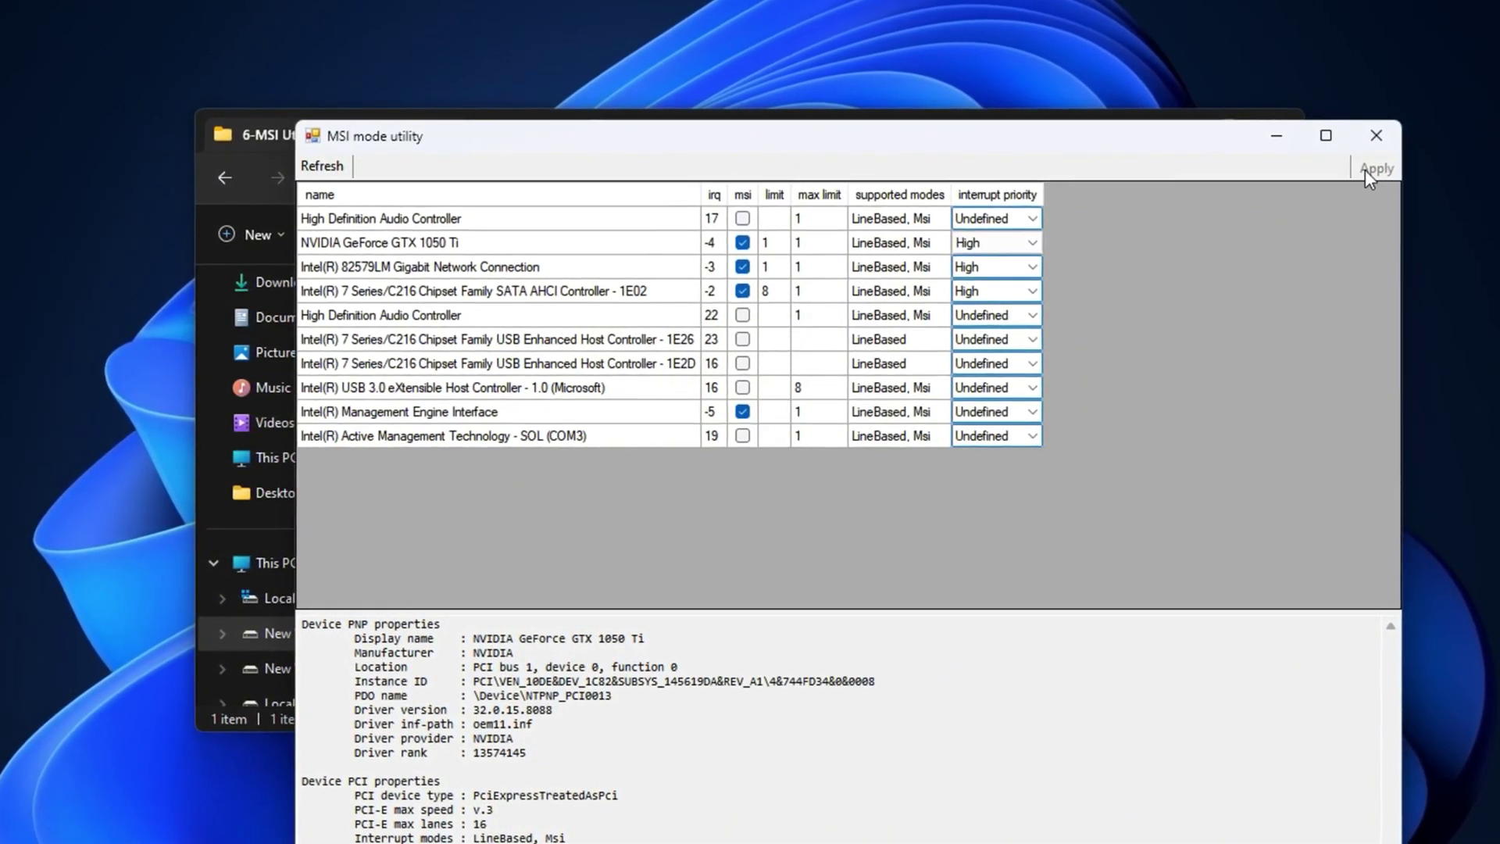
Minimise MSI mode utility and clear the selection in the 6-MSI Utility folder.
click(1276, 136)
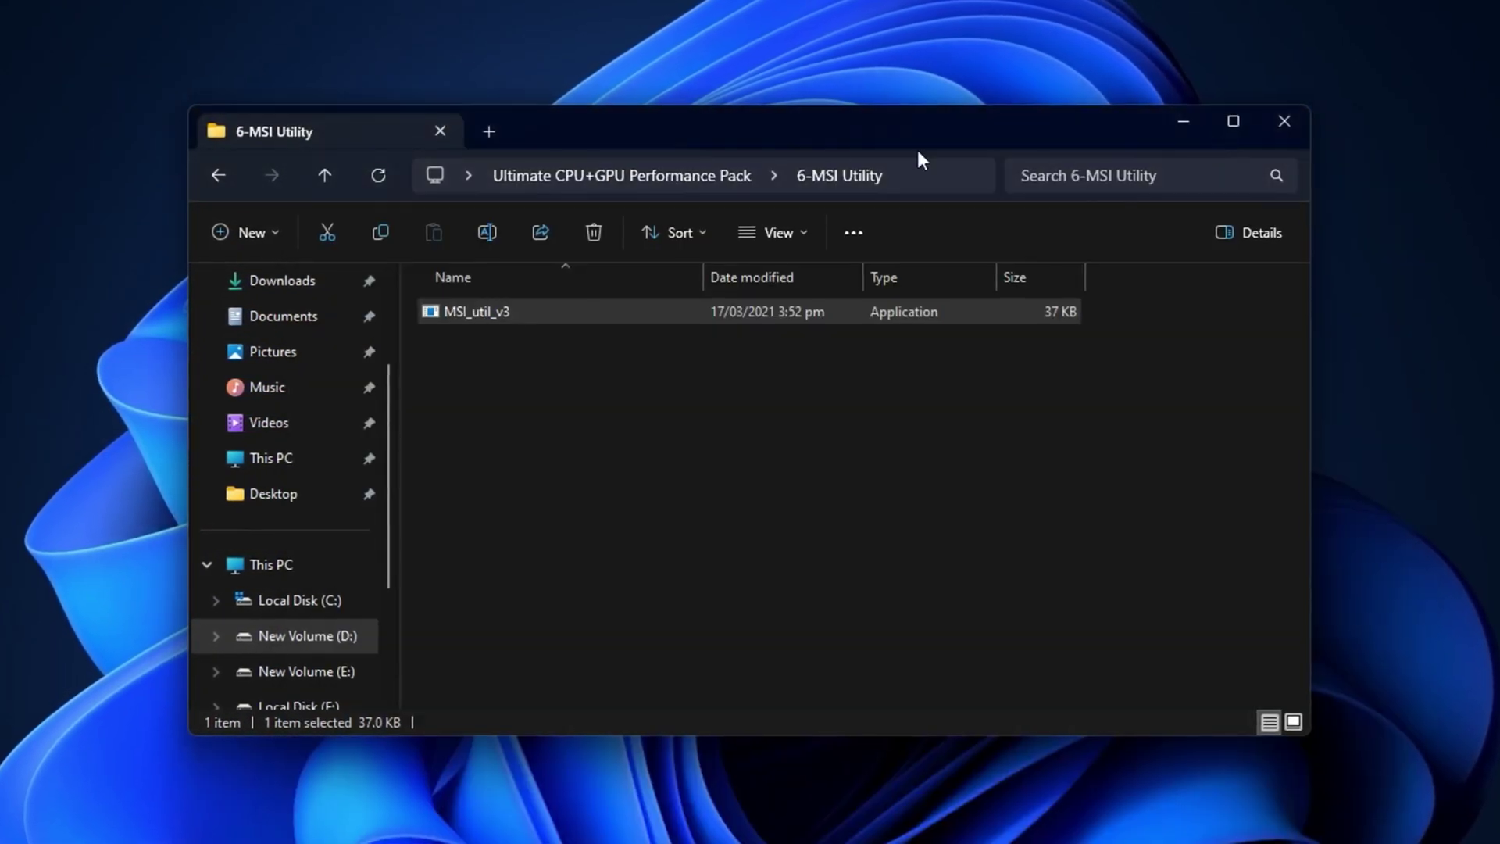
click(585, 359)
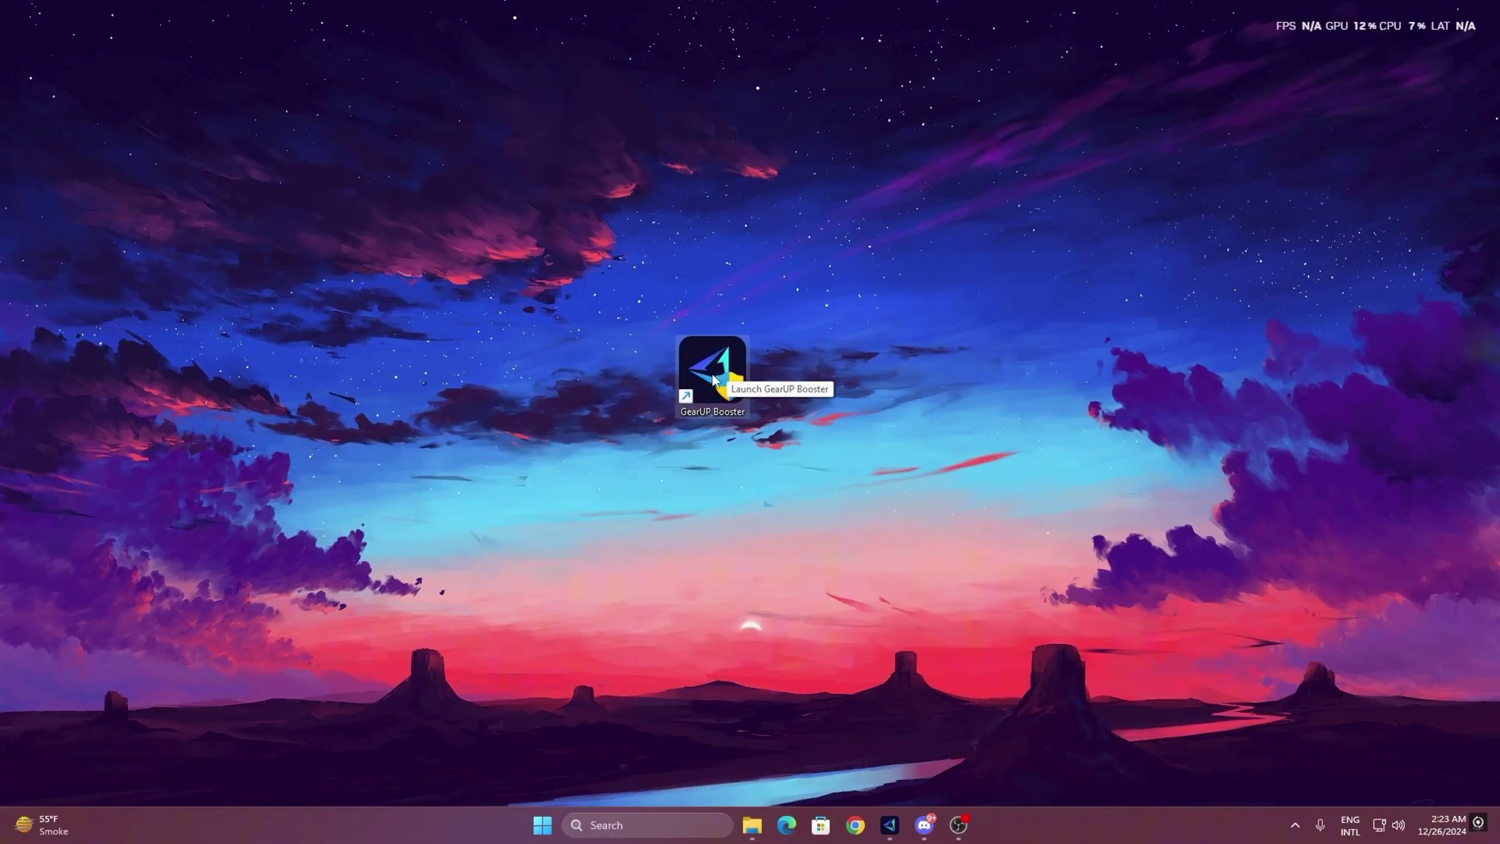
double_click(712, 381)
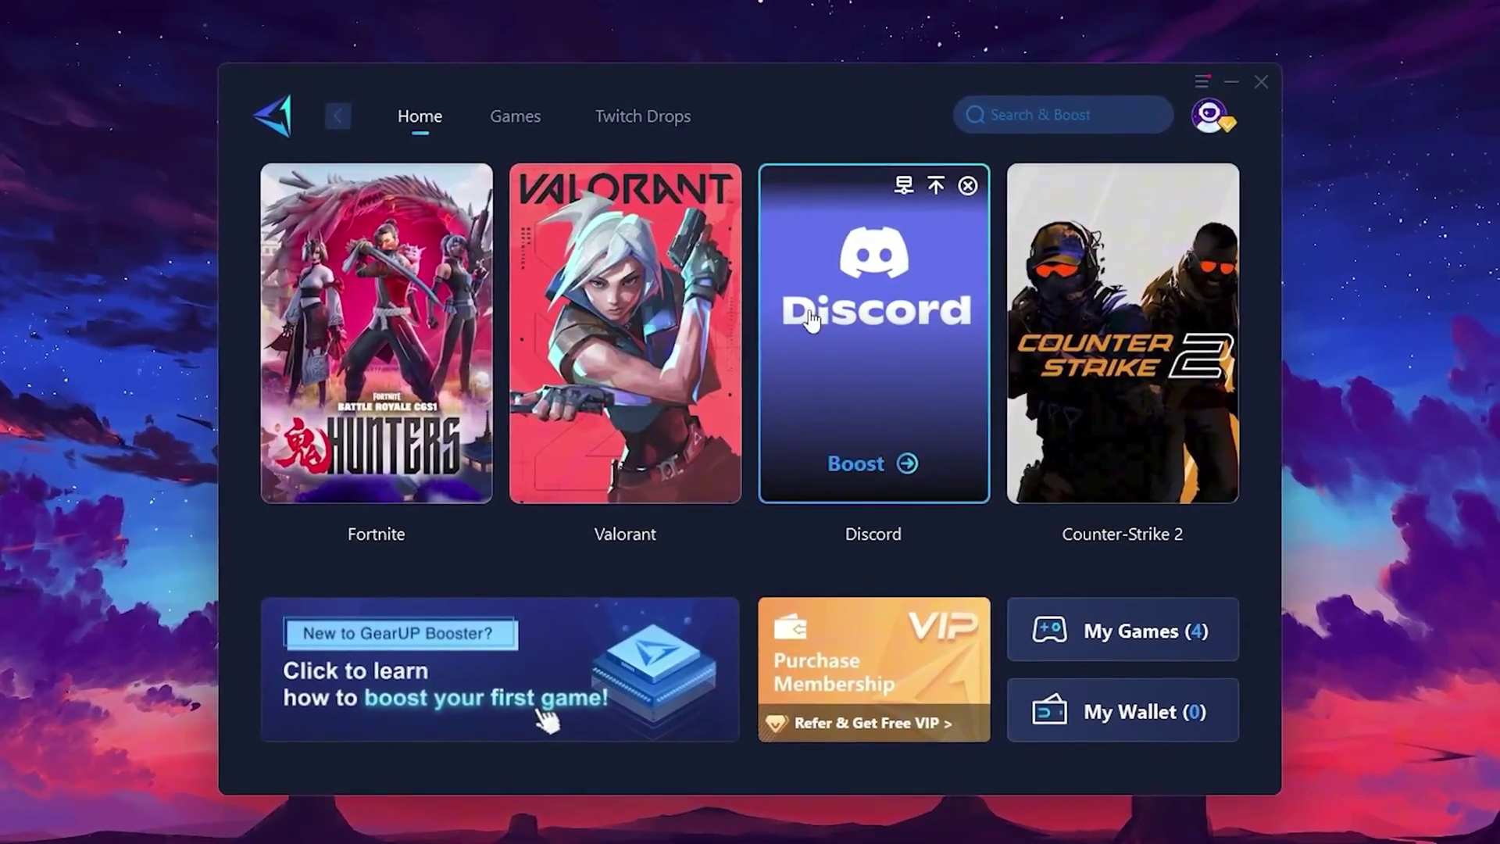
mouse_move(1140, 303)
click(503, 123)
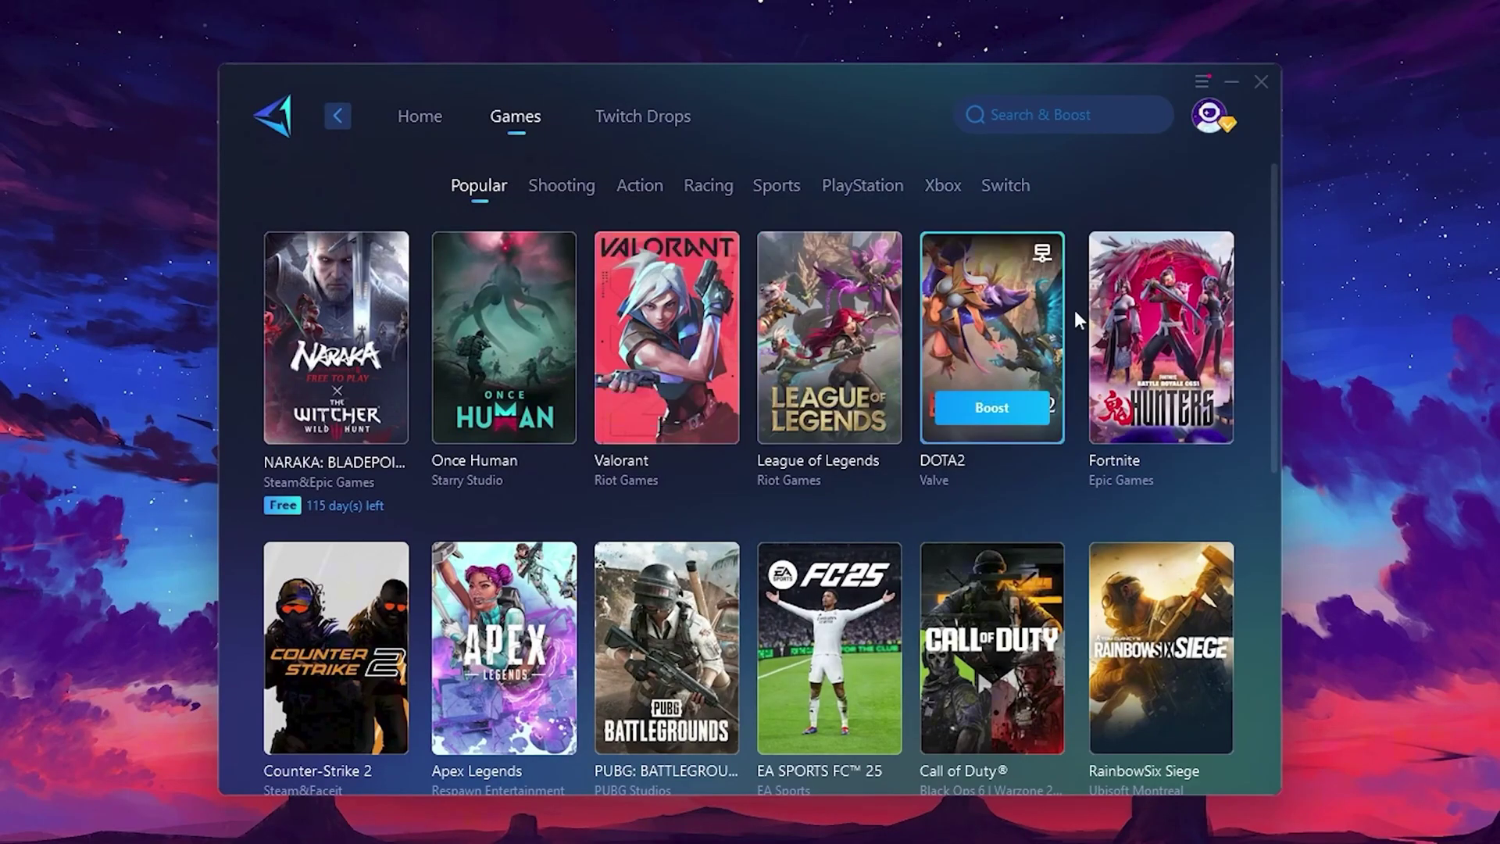
mouse_move(1032, 289)
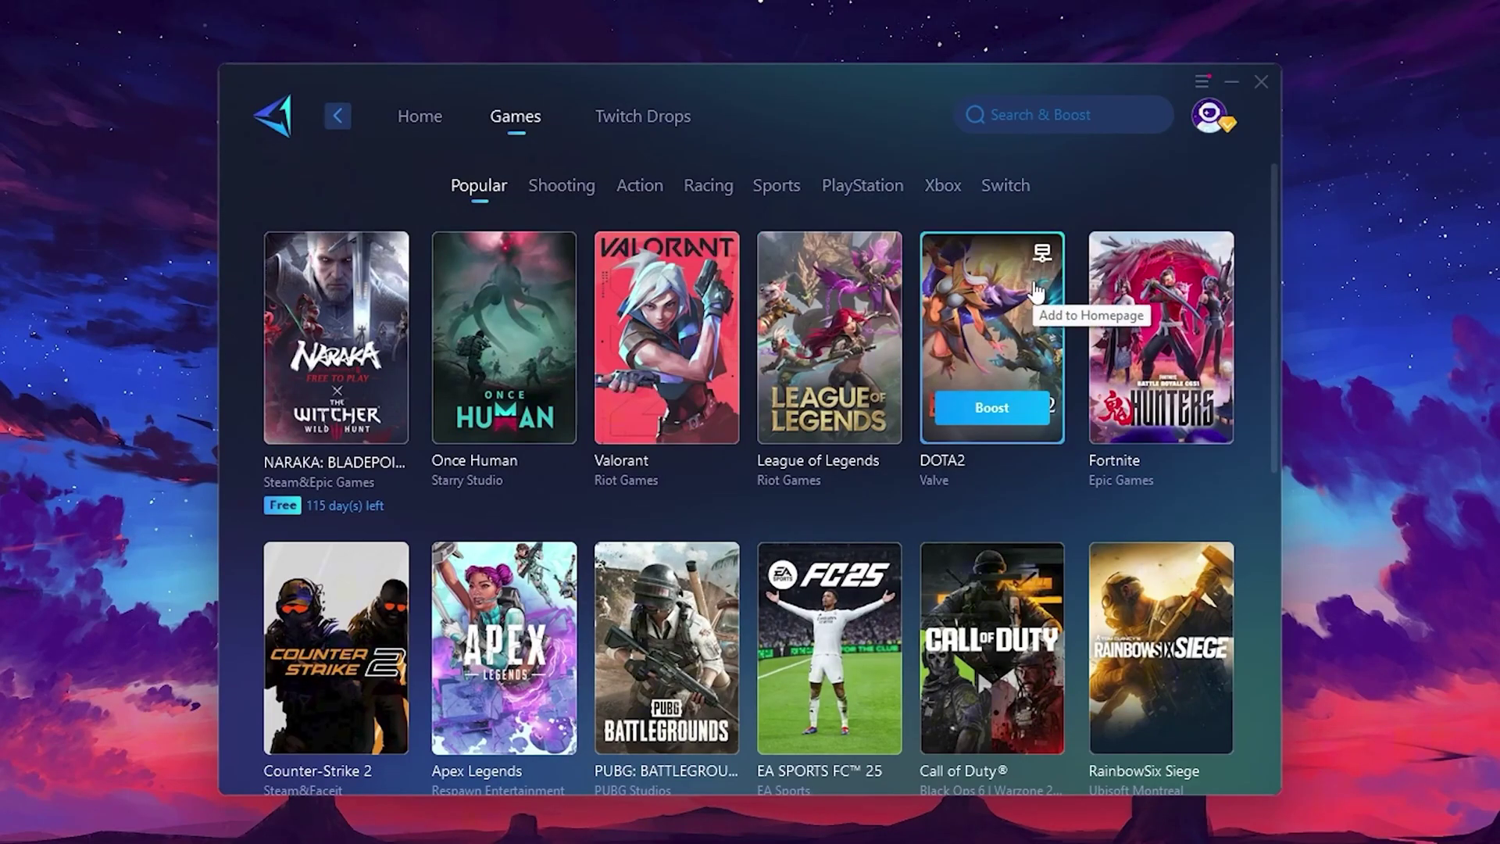
click(422, 128)
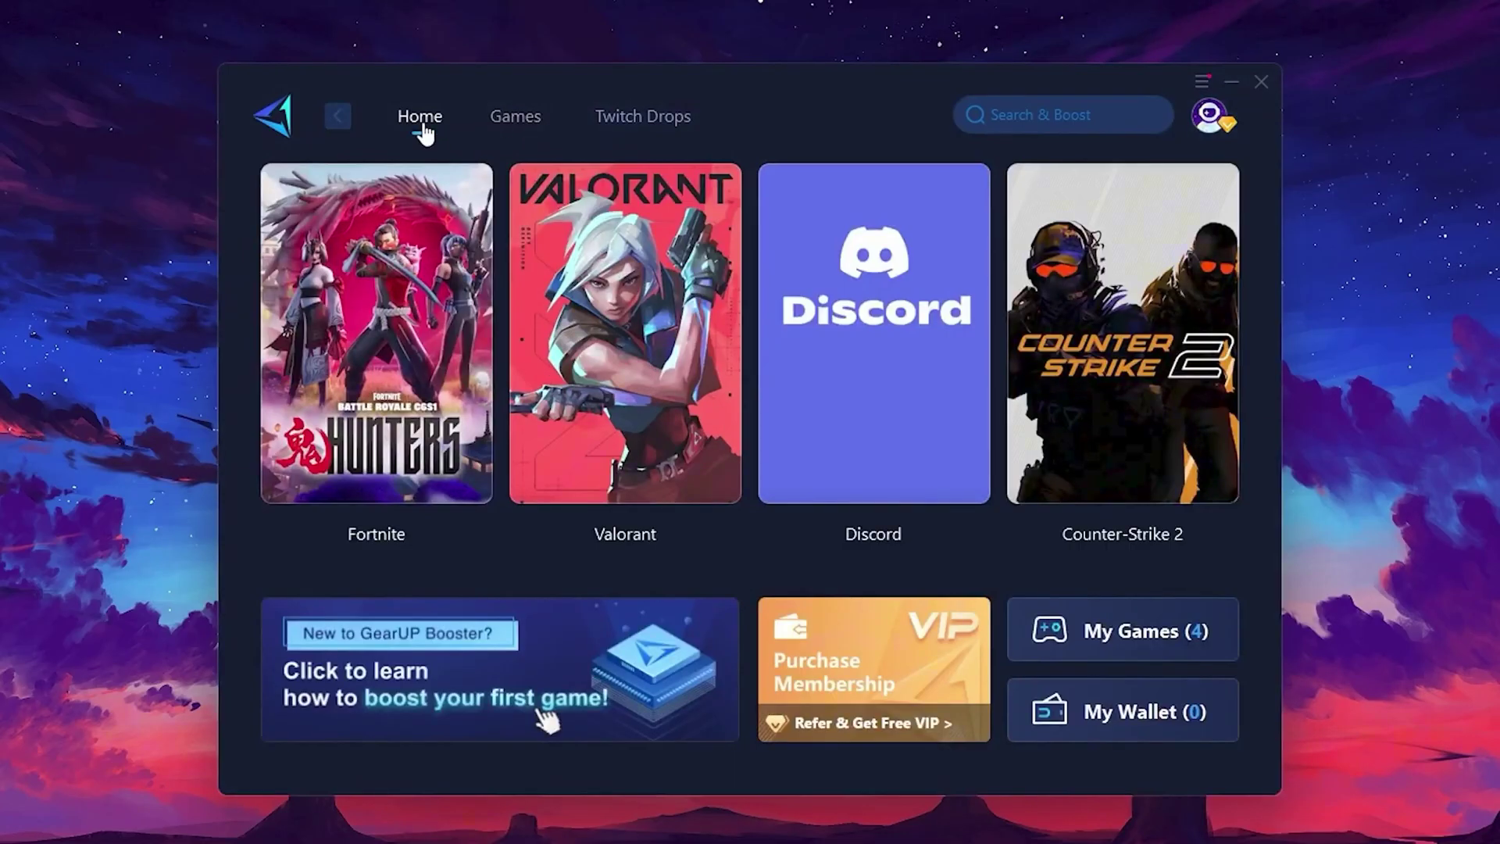
mouse_move(408, 311)
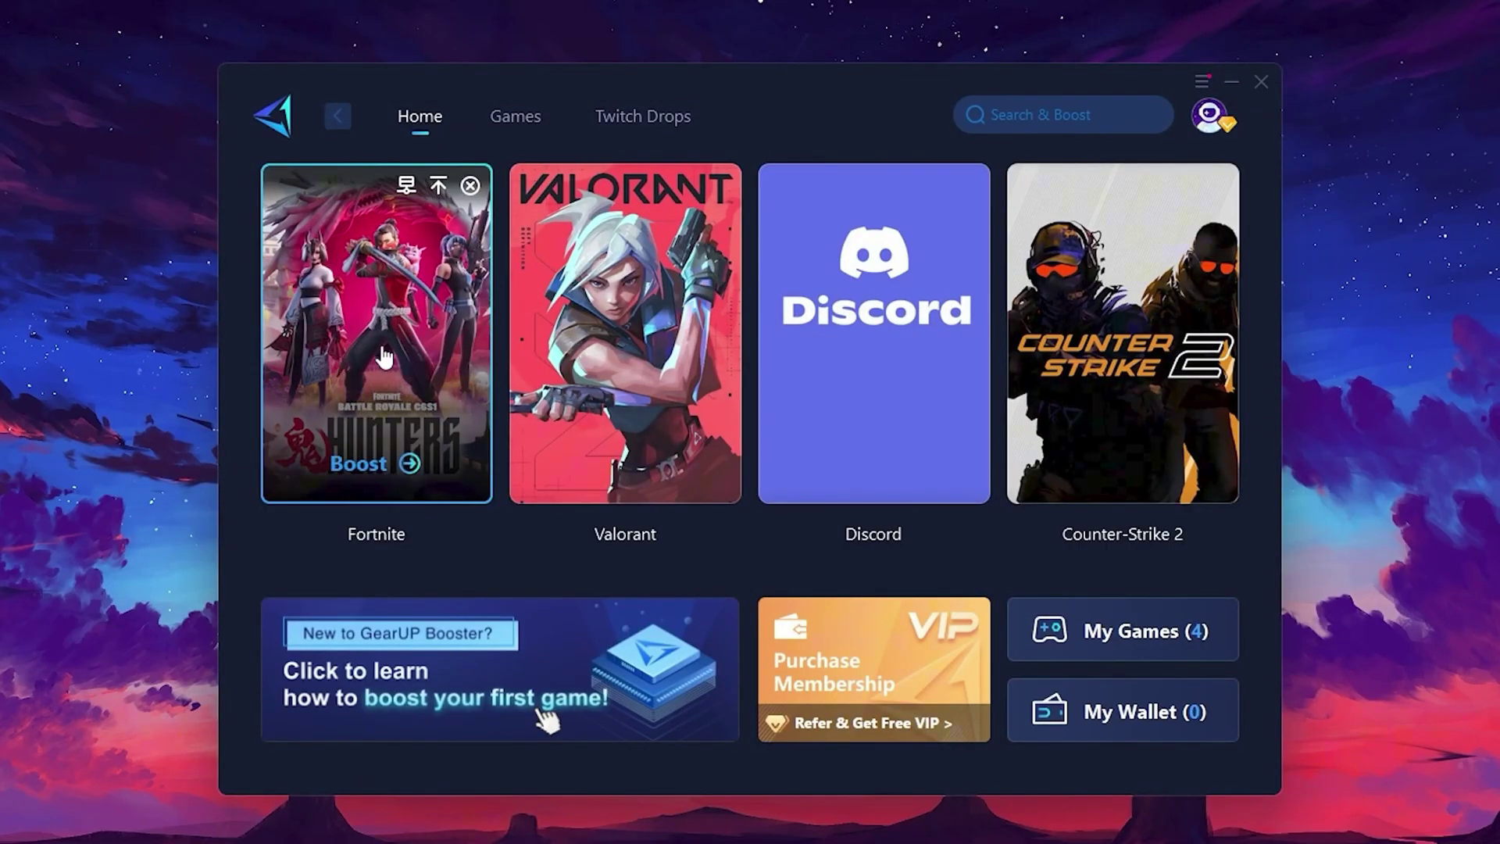
Boost Fortnite and keep its server region set to Middle East.
click(364, 467)
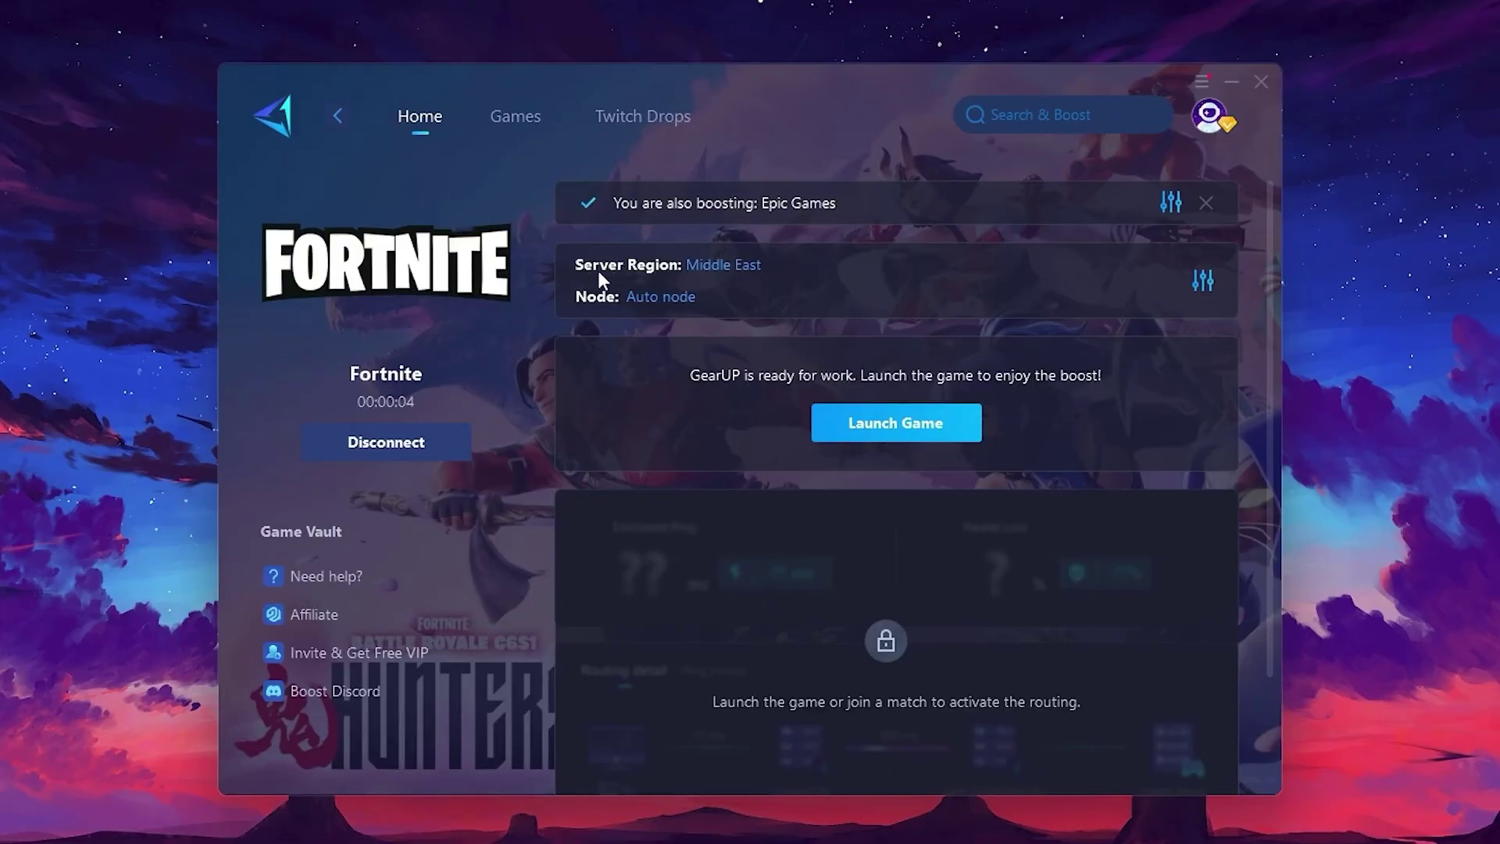
click(730, 265)
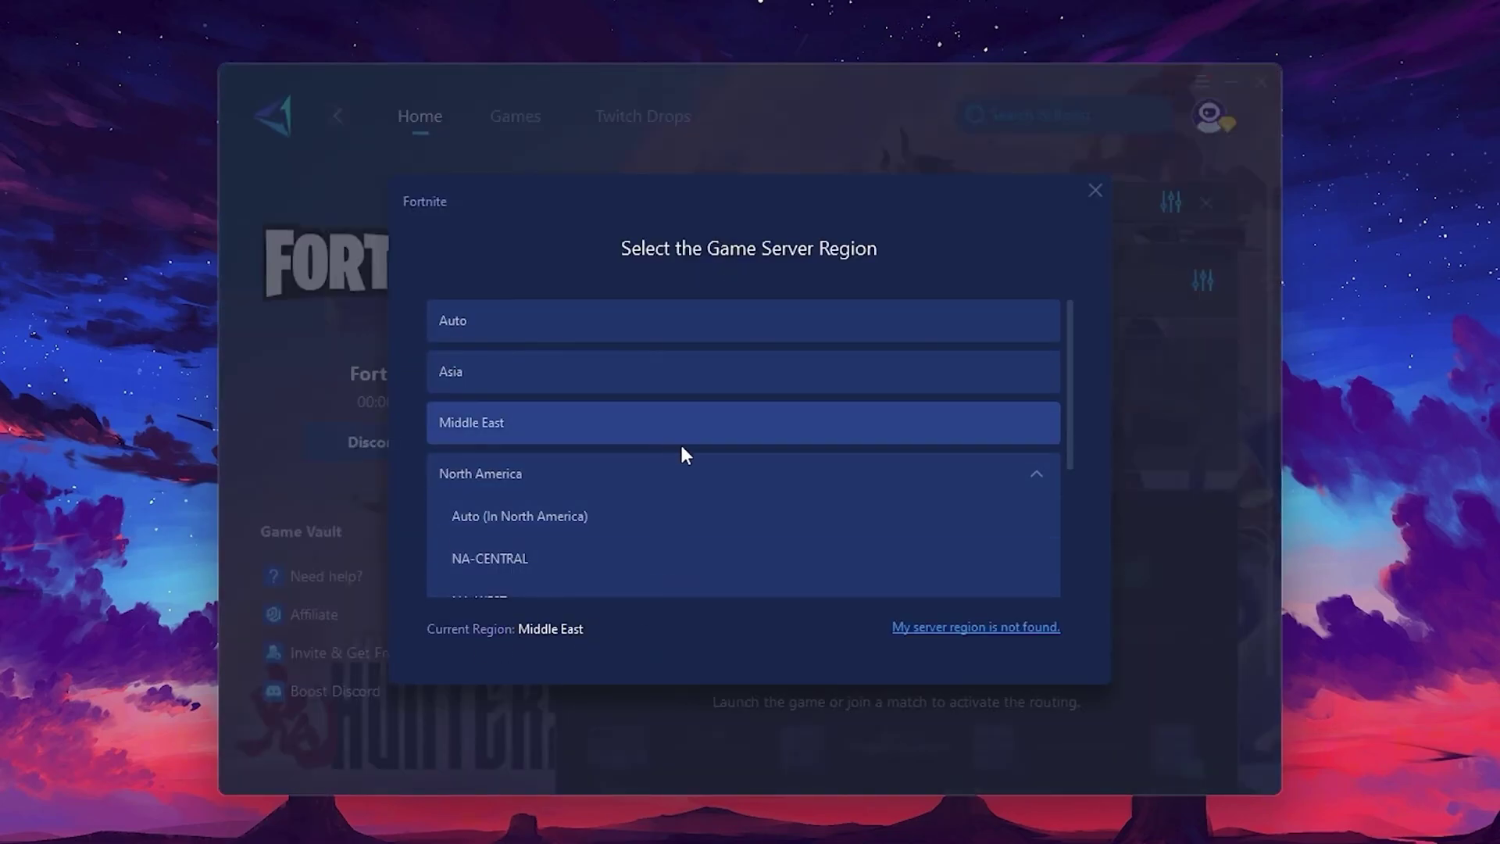
scroll(699, 469, down, 2)
scroll(625, 445, up, 2)
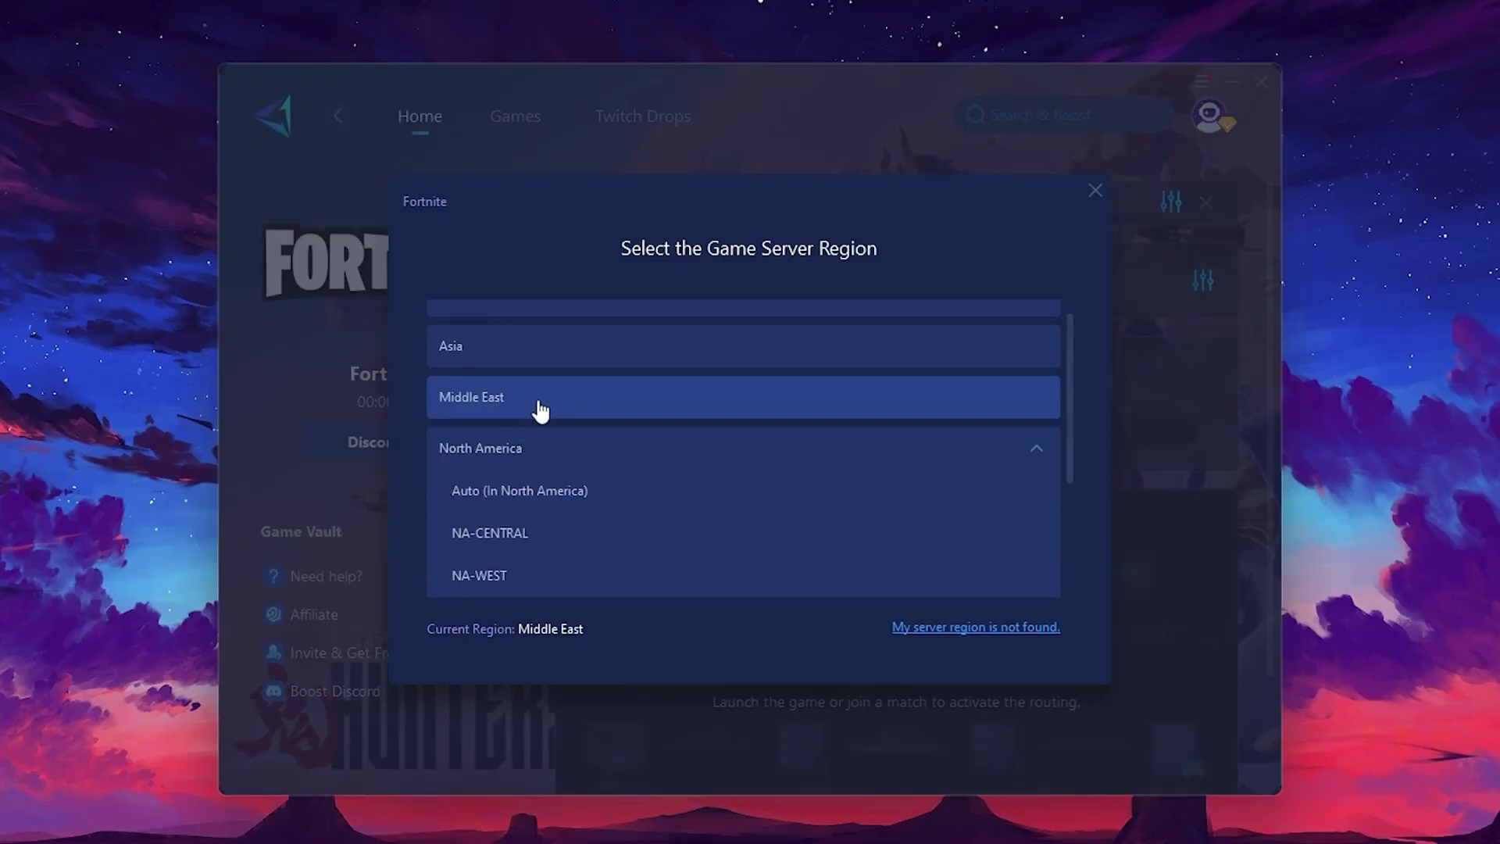
click(1095, 190)
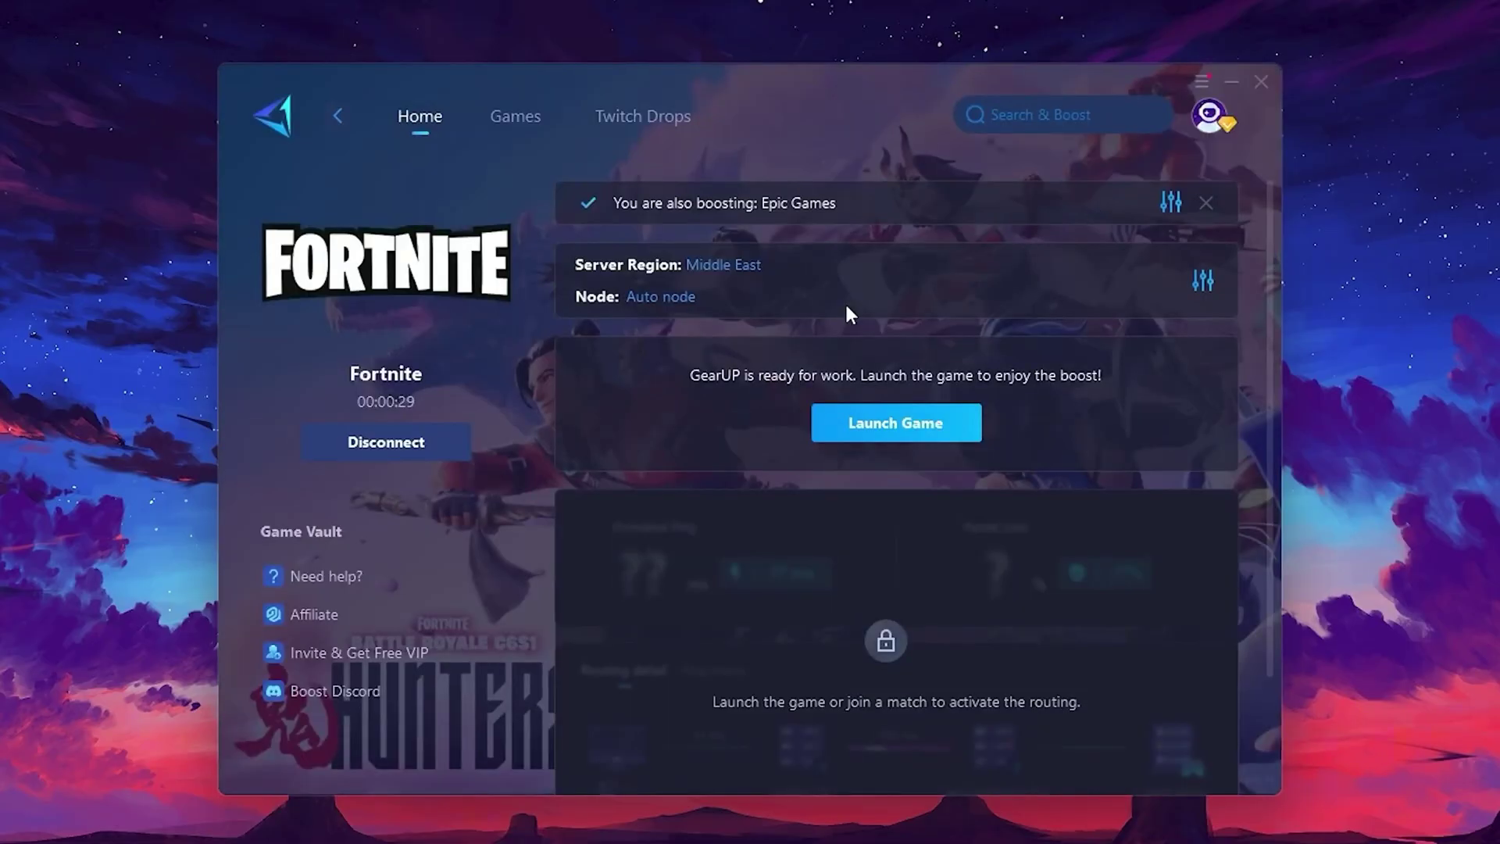
Check the game server node list and leave it on the automatic node.
click(651, 300)
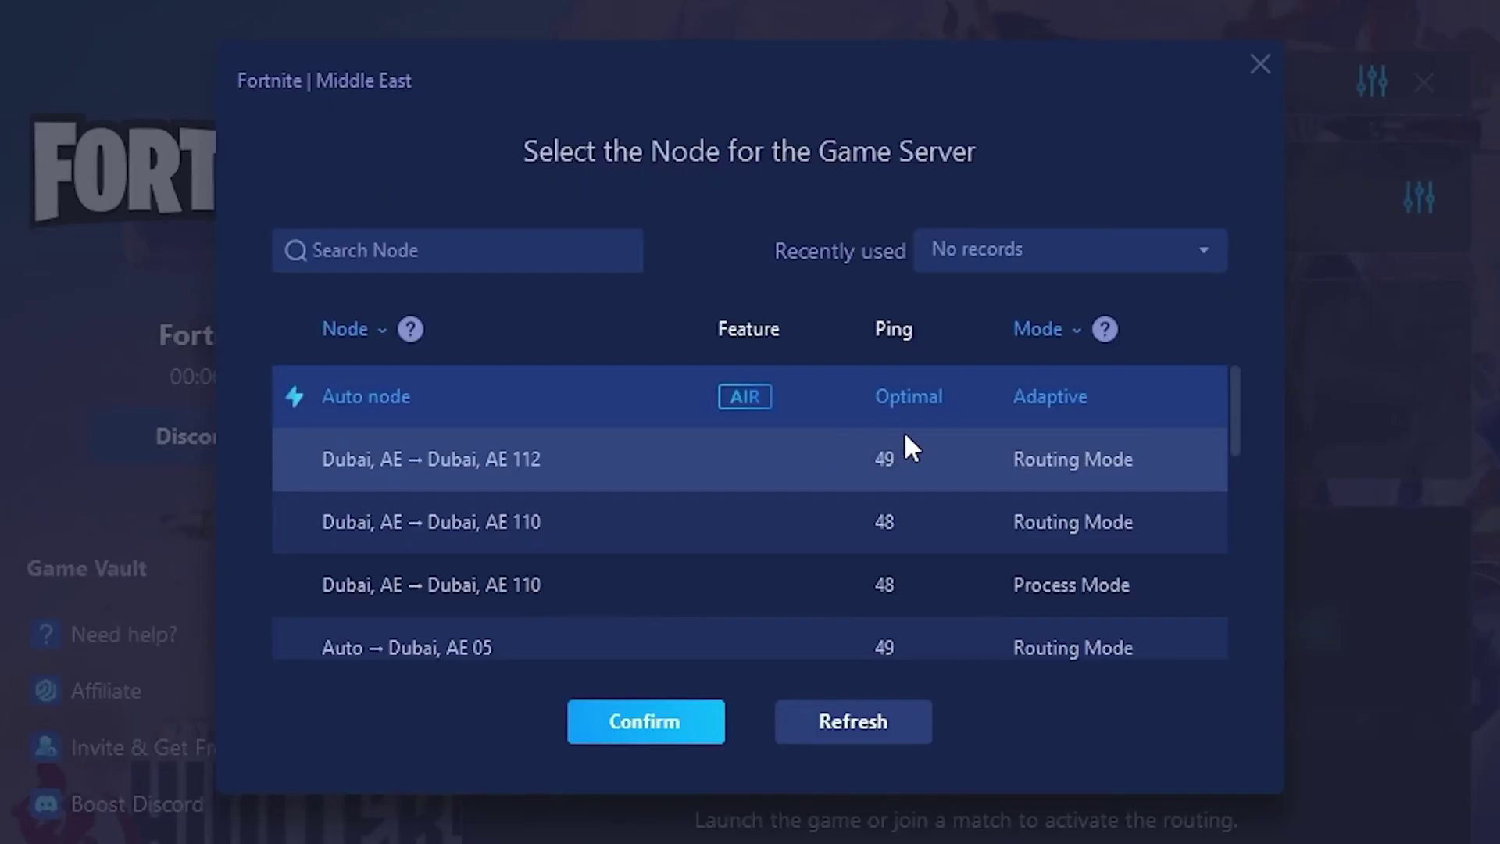
scroll(766, 462, down, 2)
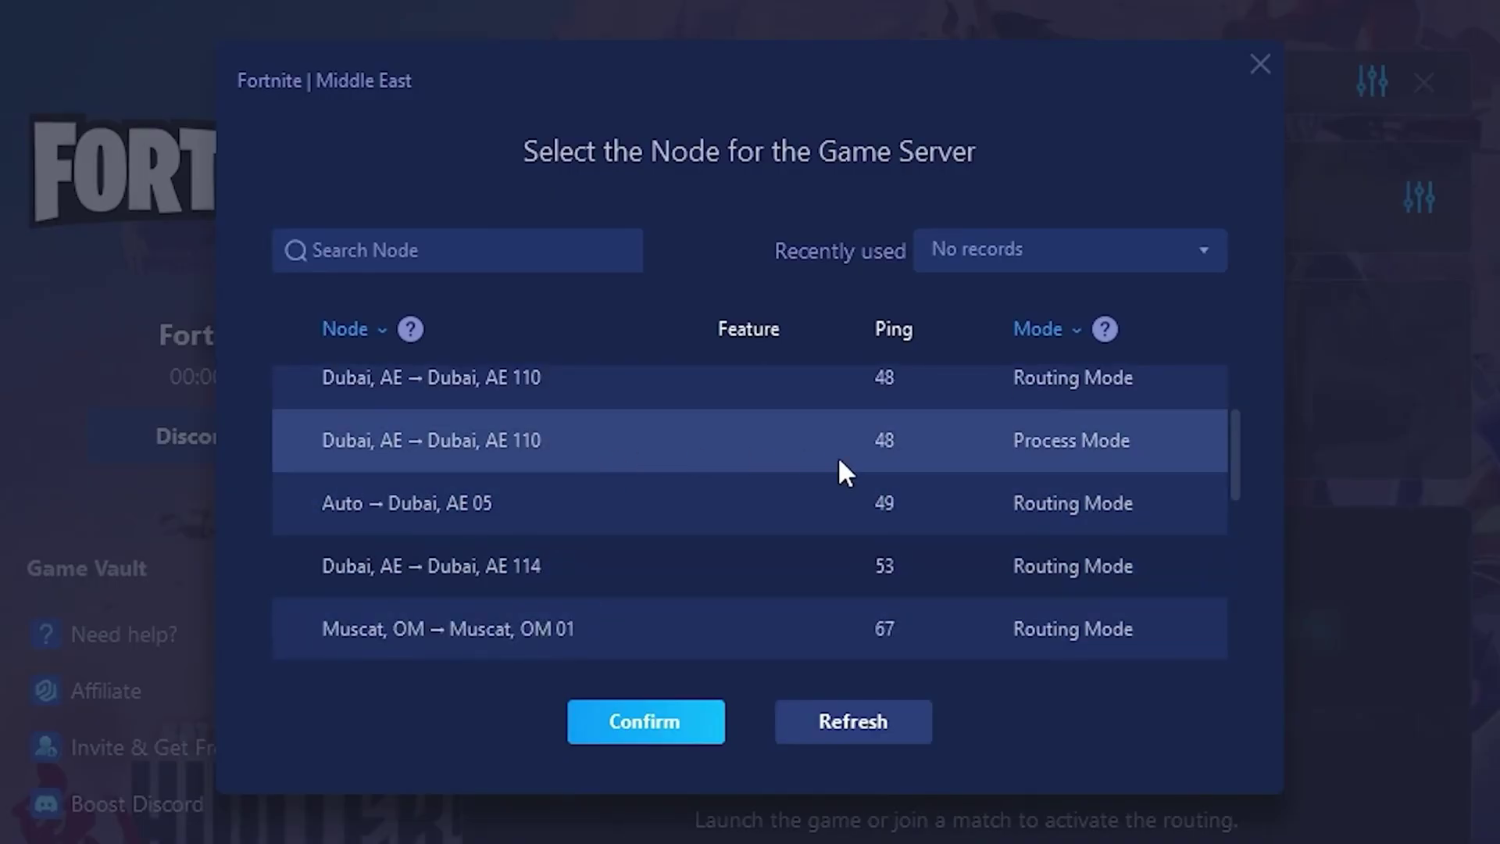
scroll(874, 468, up, 2)
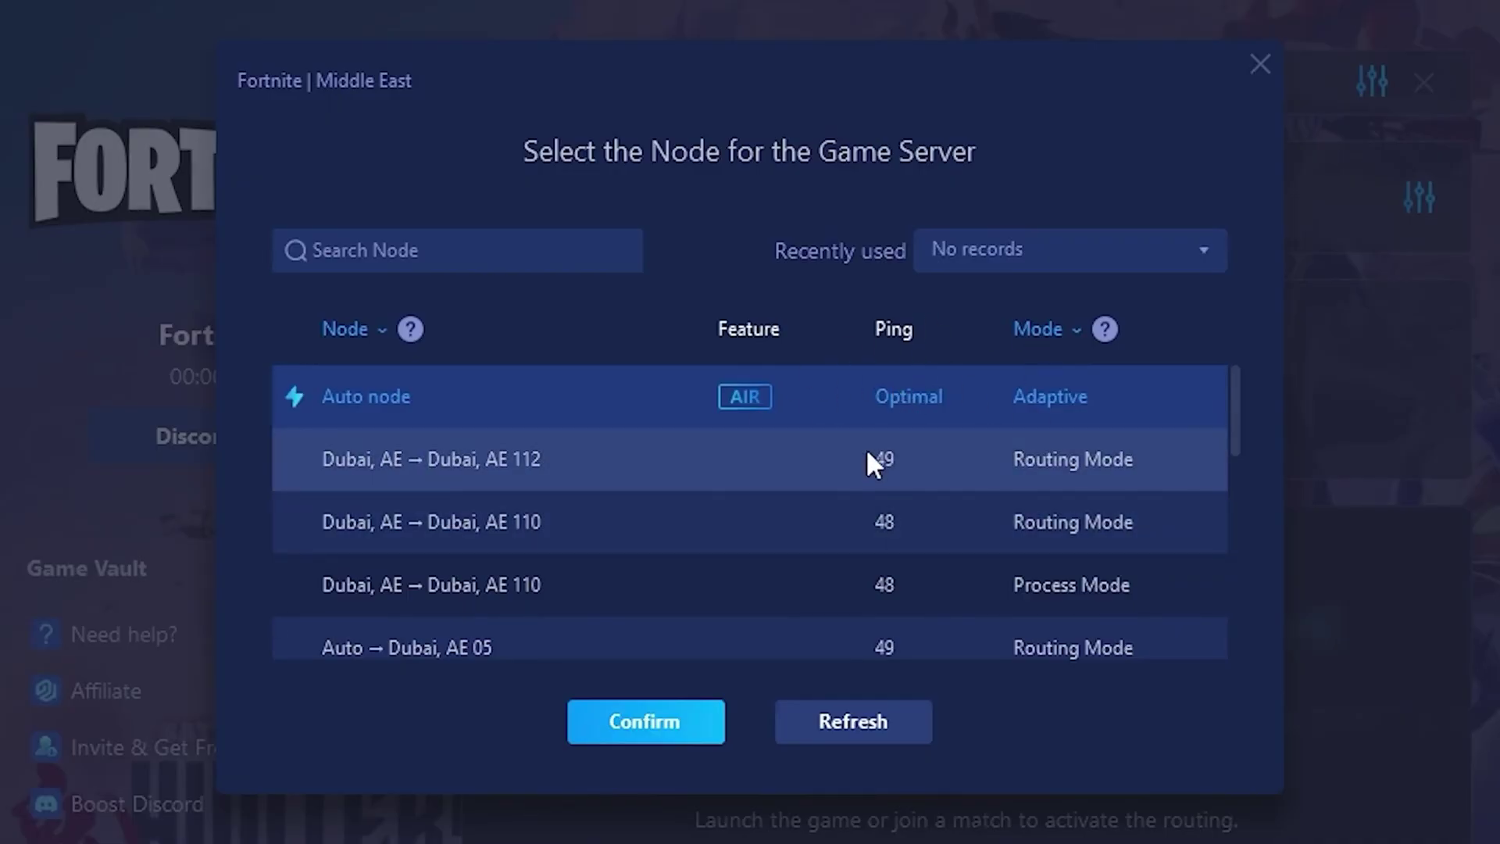
click(1265, 68)
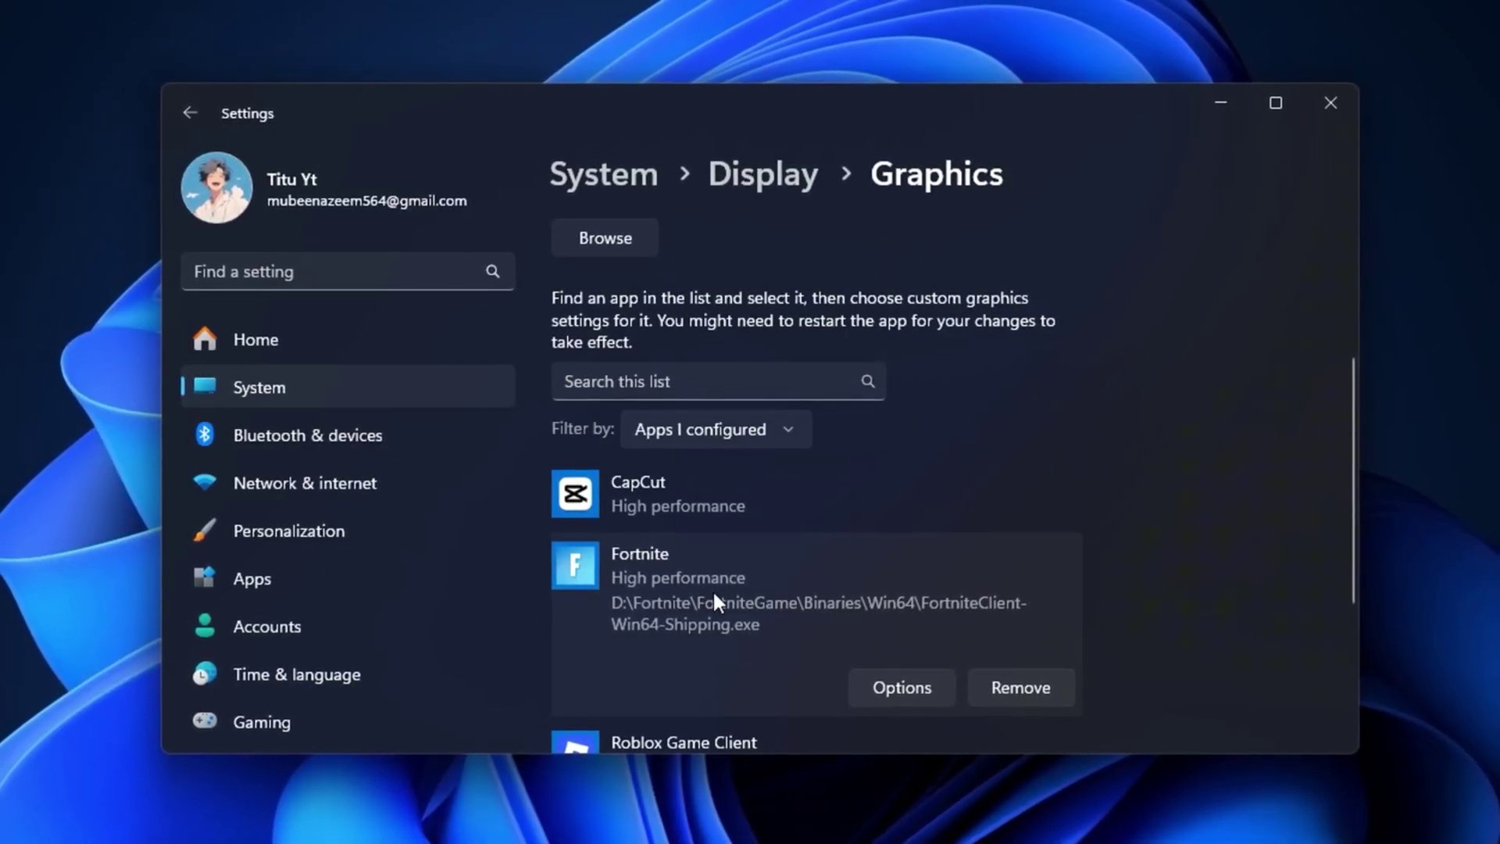
Scroll down the Graphics apps list and expand the Roblox Game Client entry.
scroll(712, 589, down, 3)
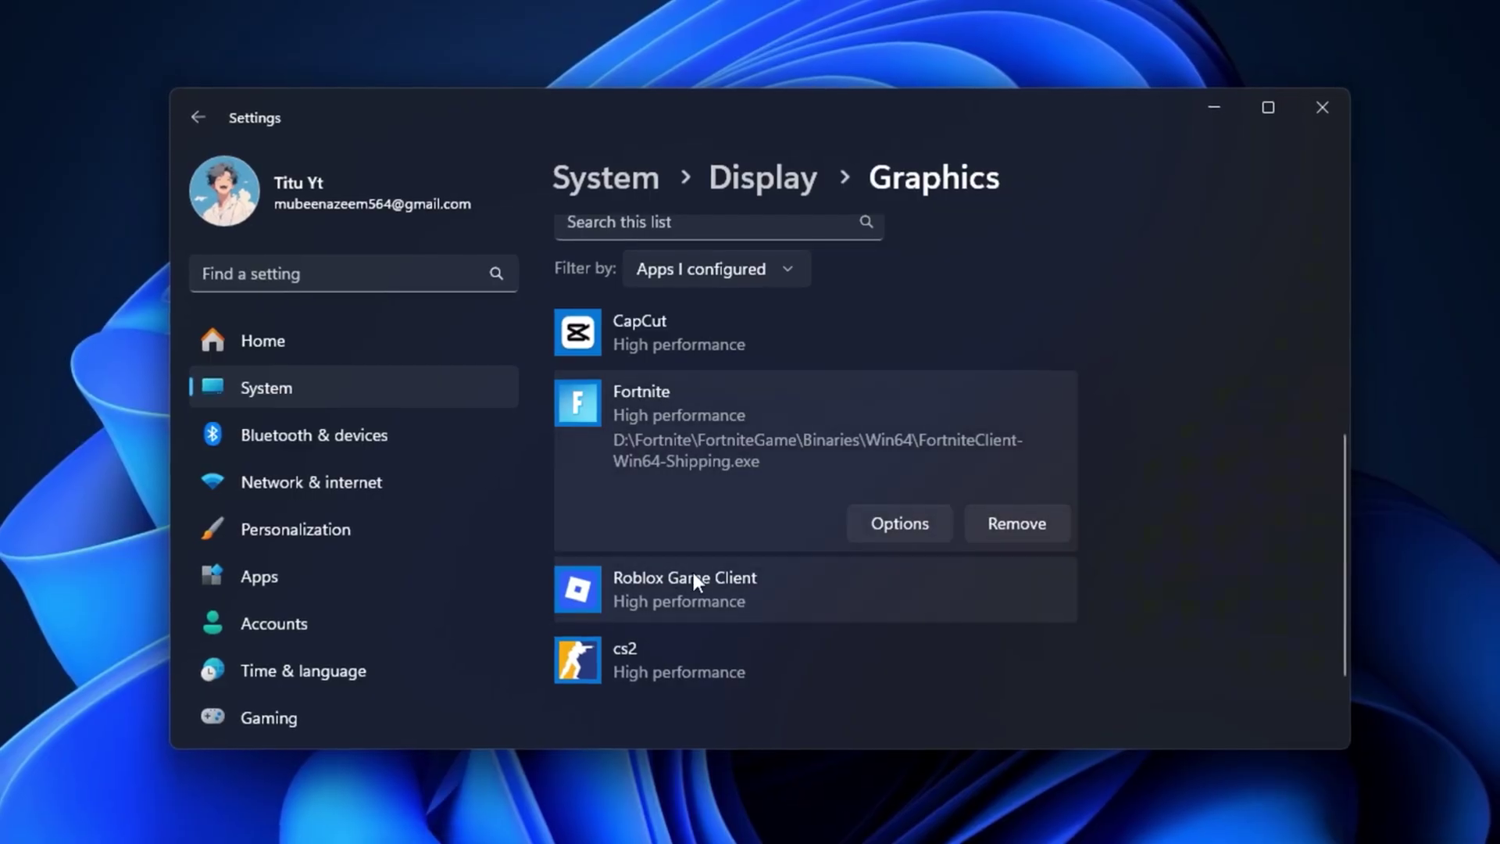
click(685, 579)
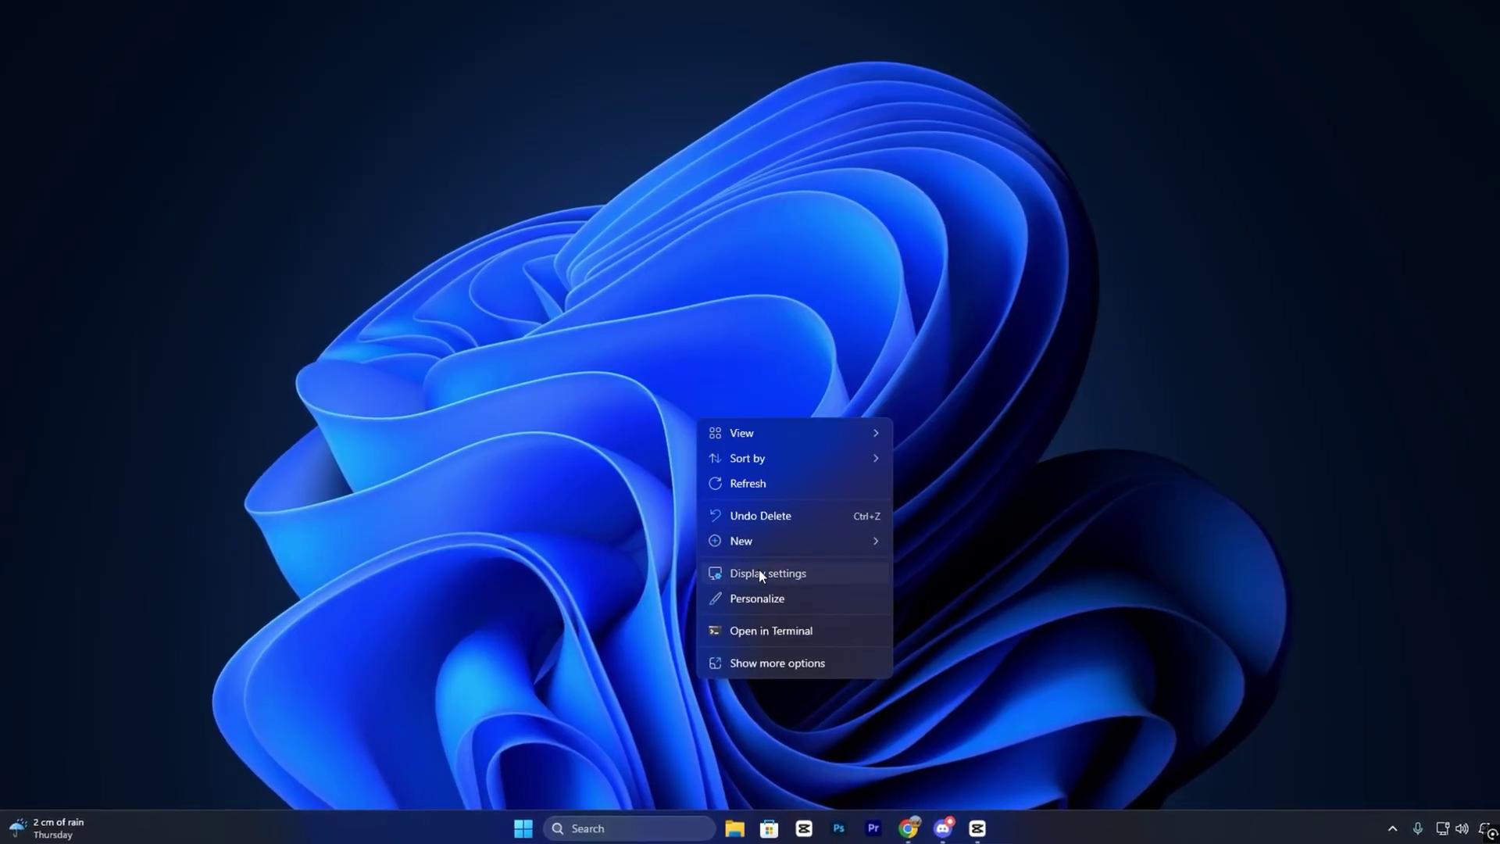
Go from Display settings to Graphics, then to Default graphics settings.
click(760, 576)
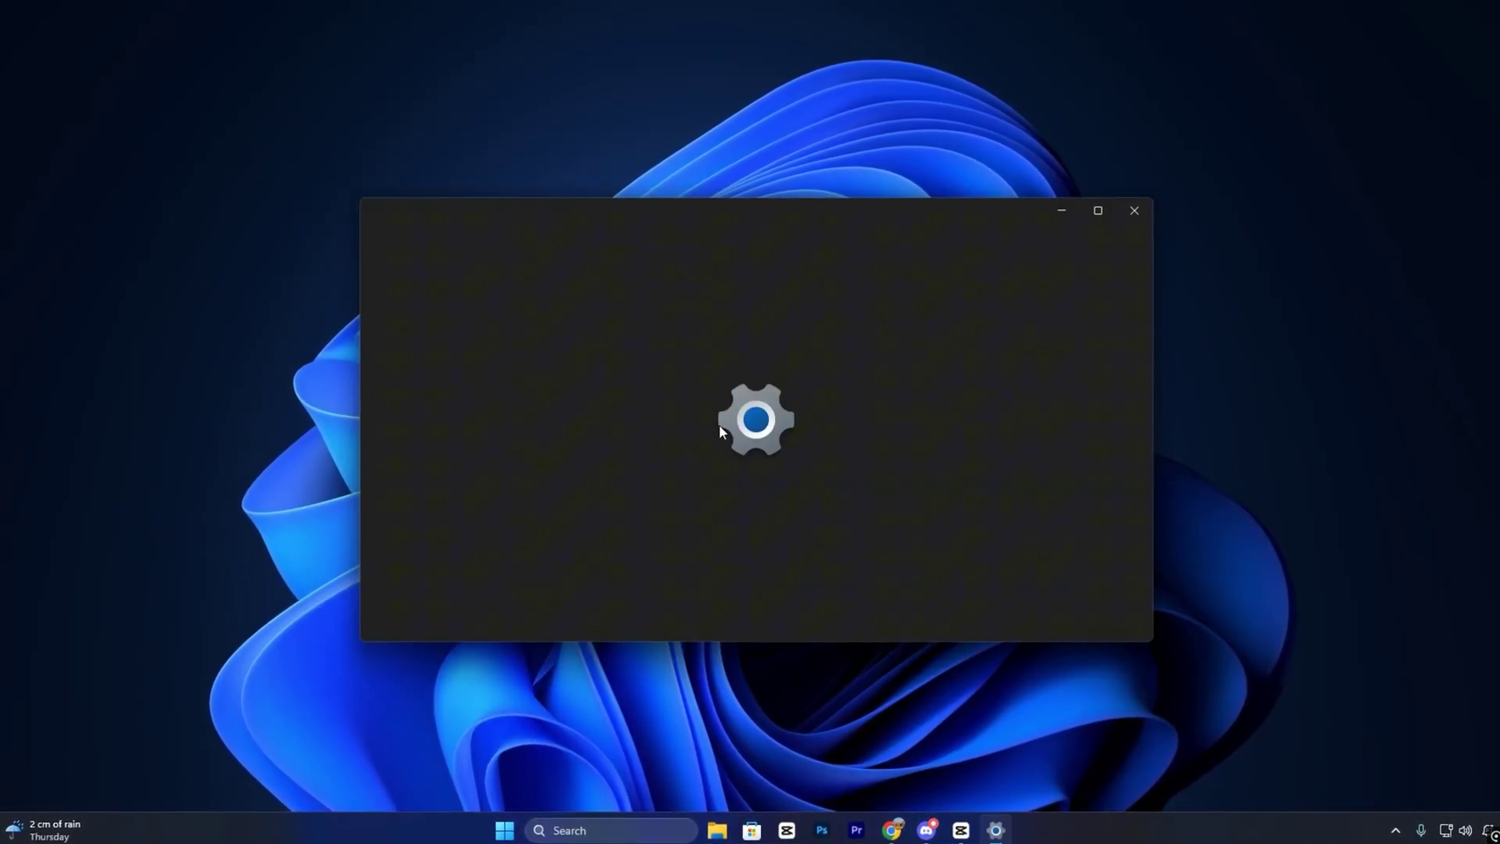
scroll(750, 475, down, 10)
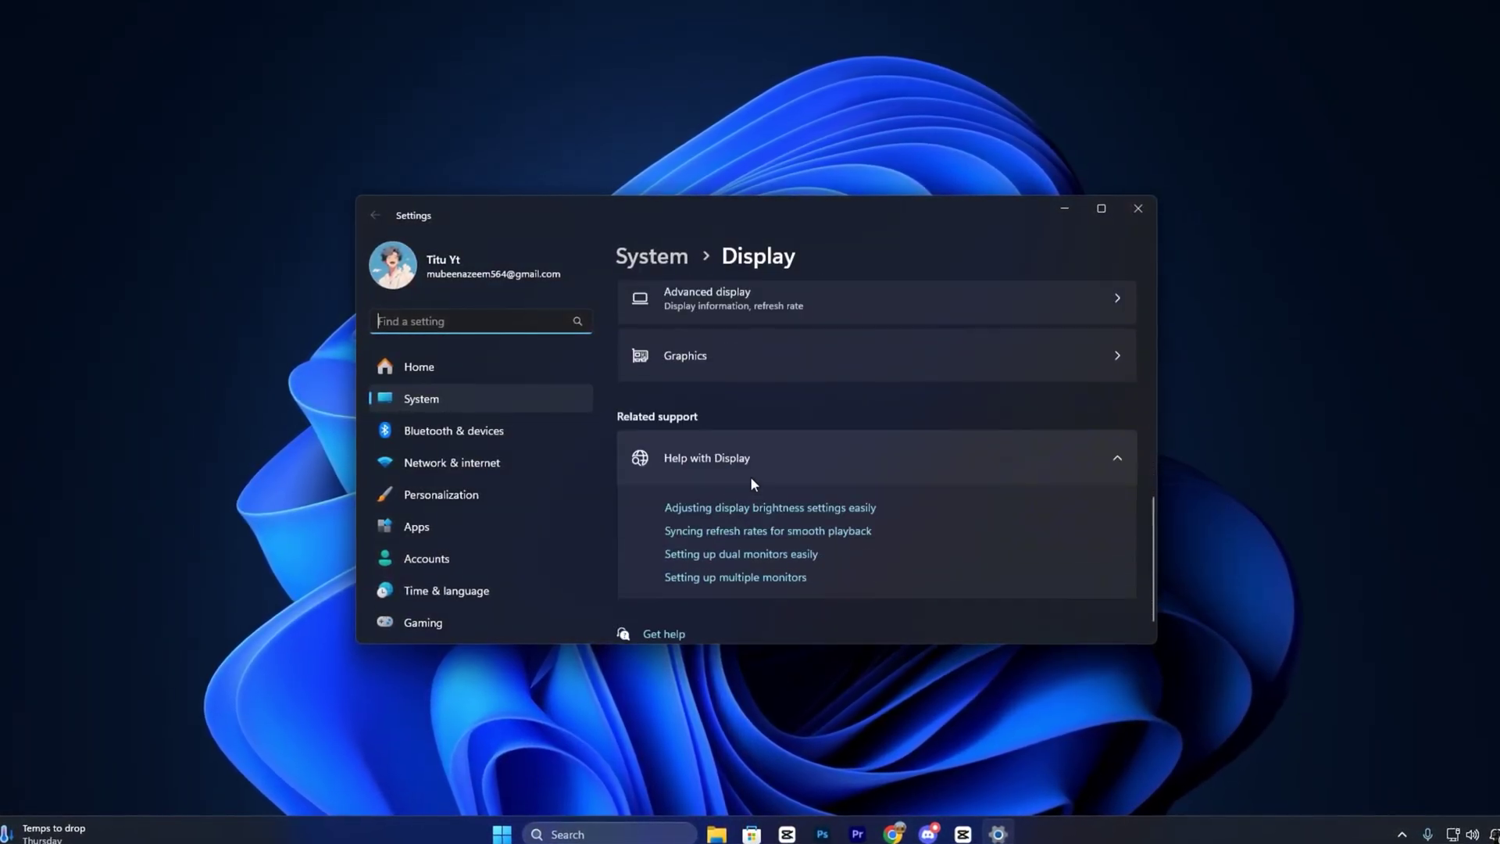
click(723, 344)
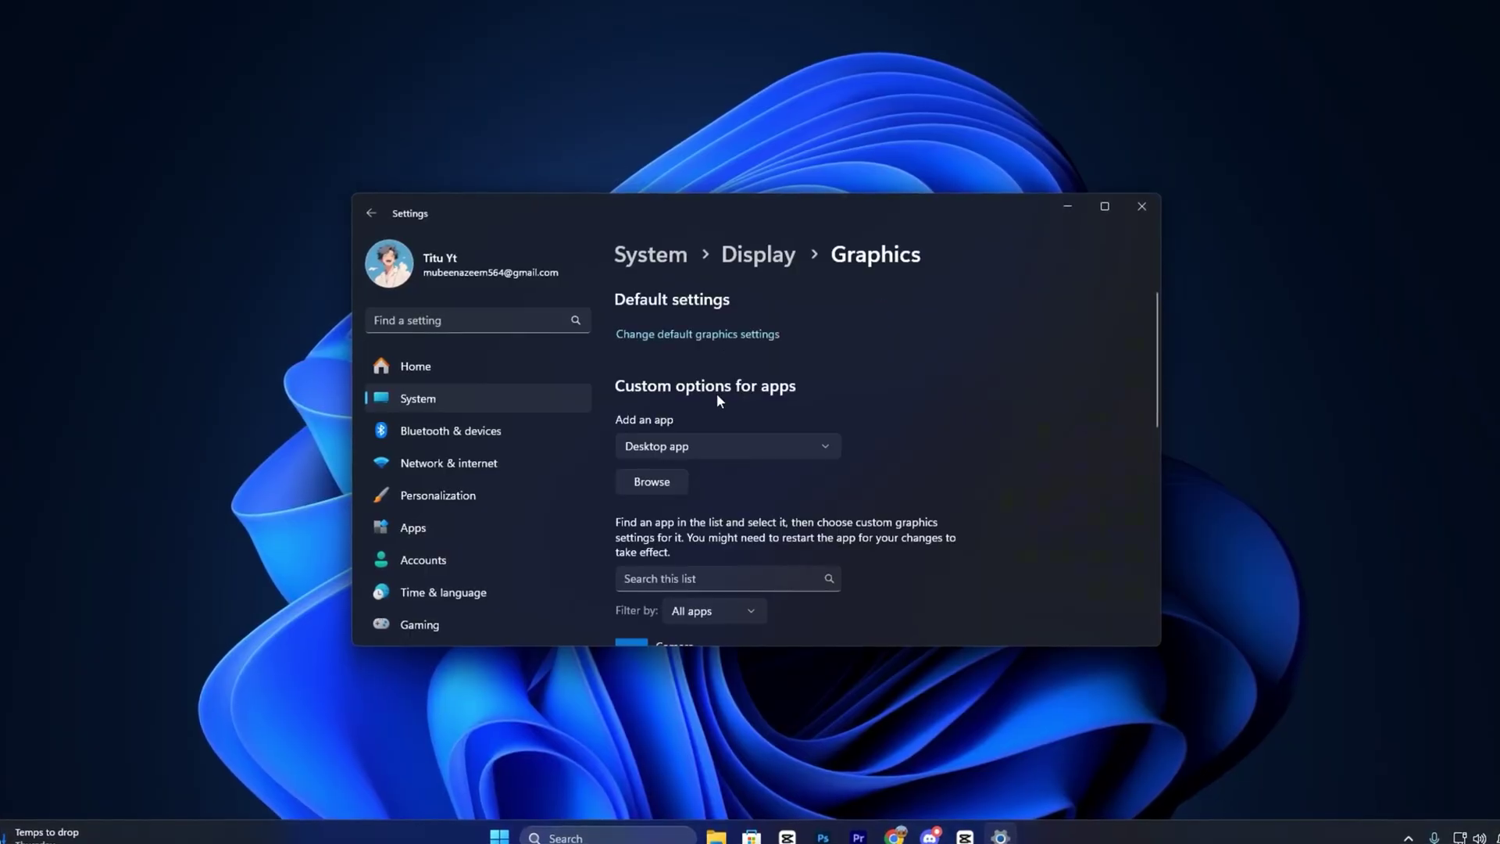
click(667, 344)
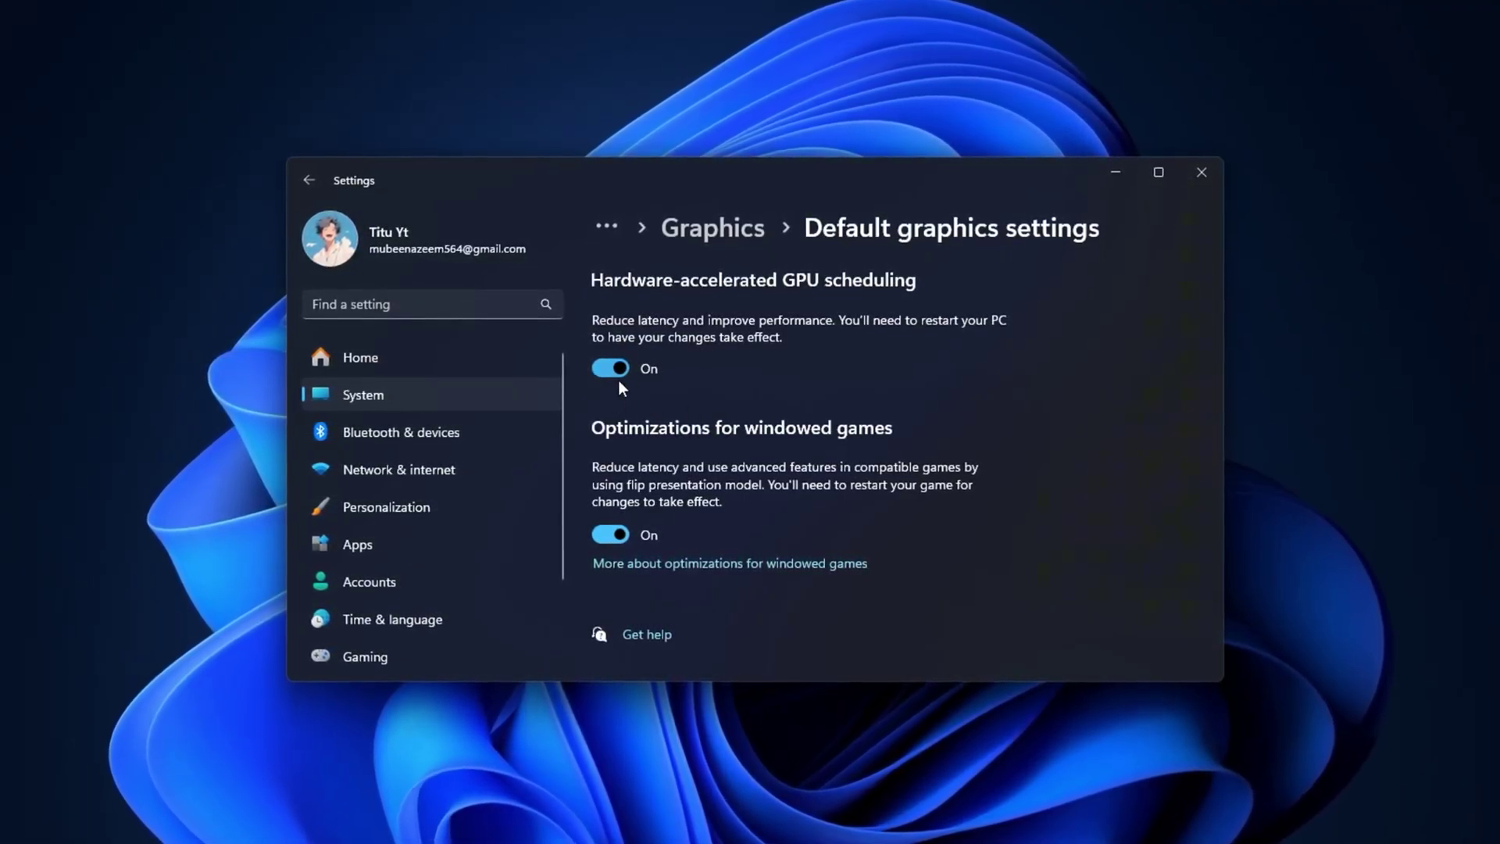
Return to the Graphics page and keep Desktop app as the type of app to add.
click(720, 239)
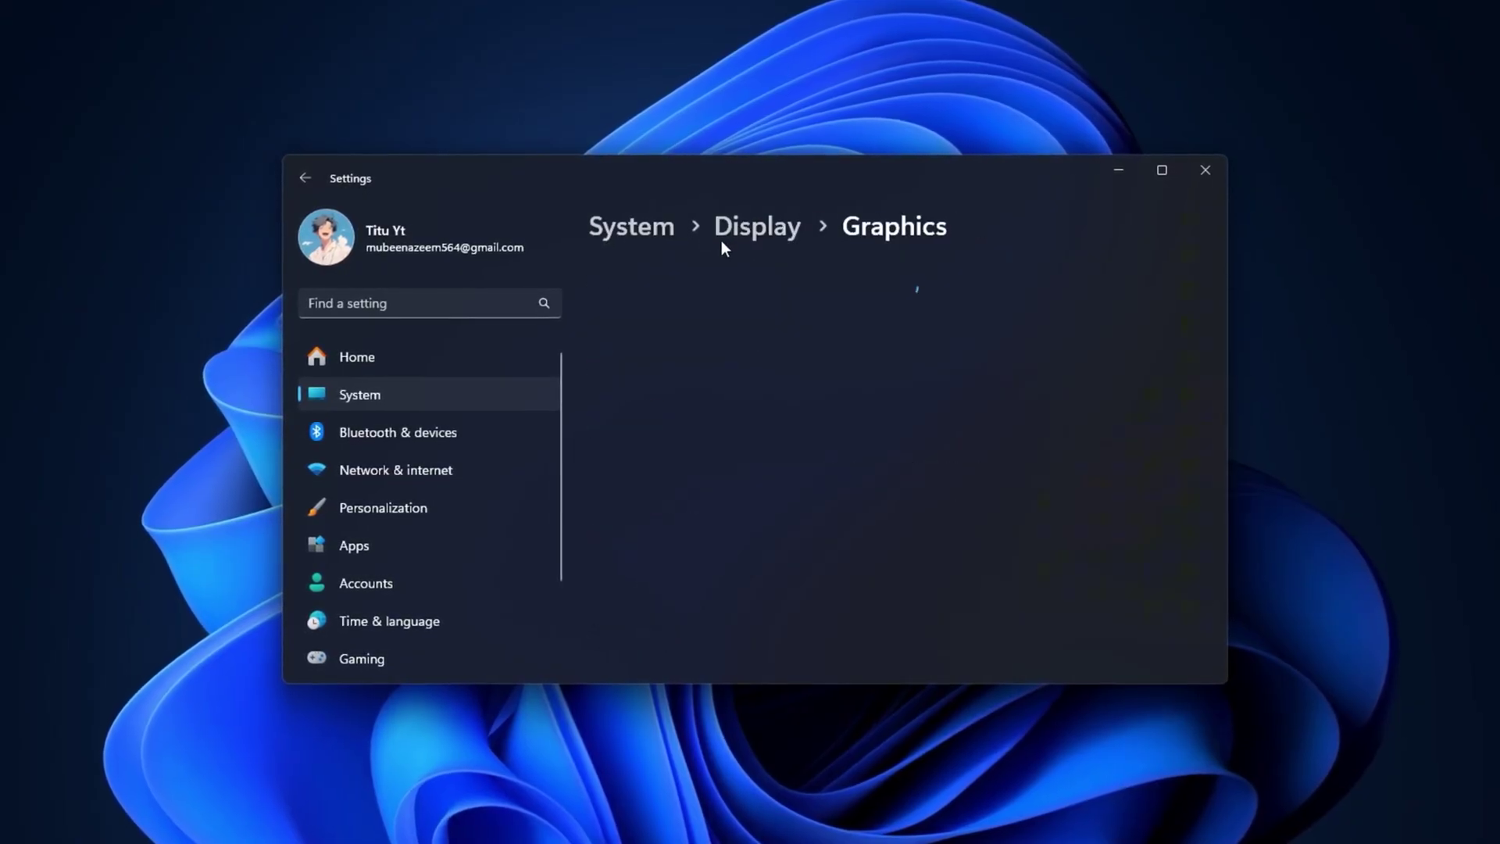
scroll(714, 428, down, 2)
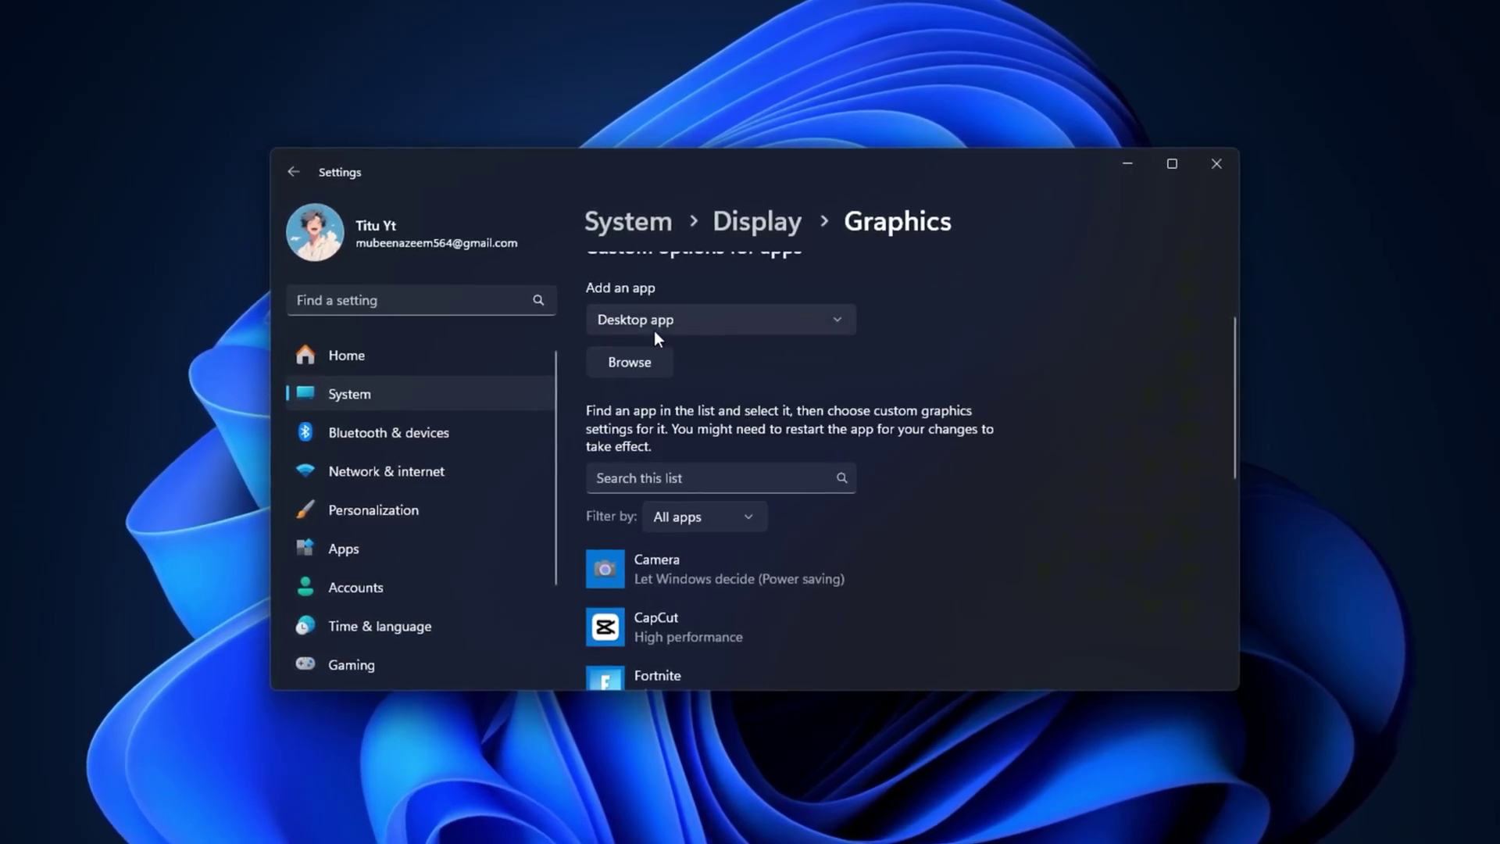
click(697, 320)
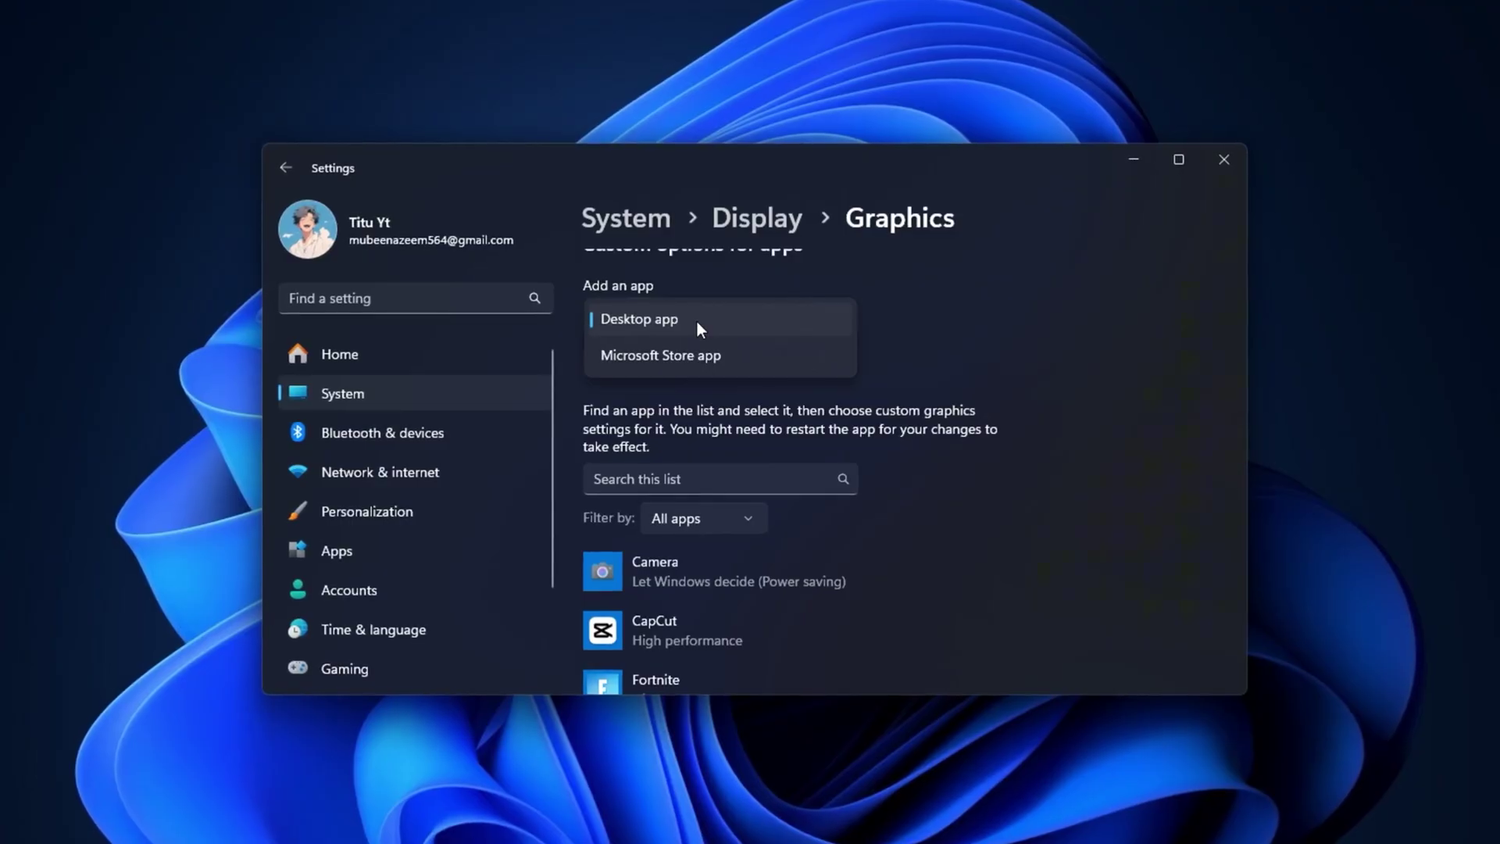
click(703, 321)
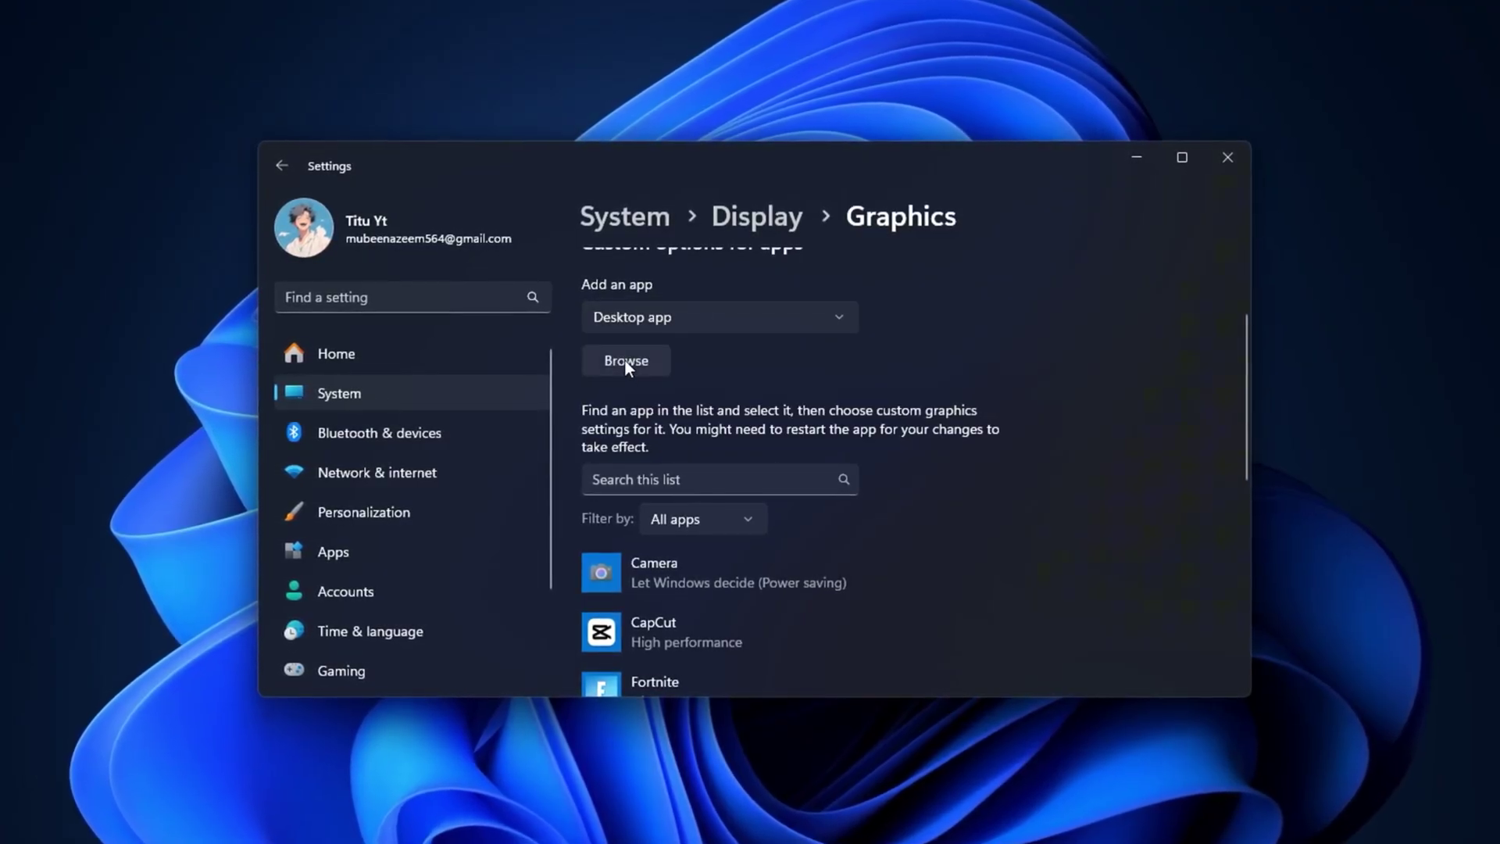
Browse to D:\Fortnite\FortniteGame\Binaries\Win64, select FortniteClient-Win64-Shipping.exe, then dismiss the file picker.
click(598, 360)
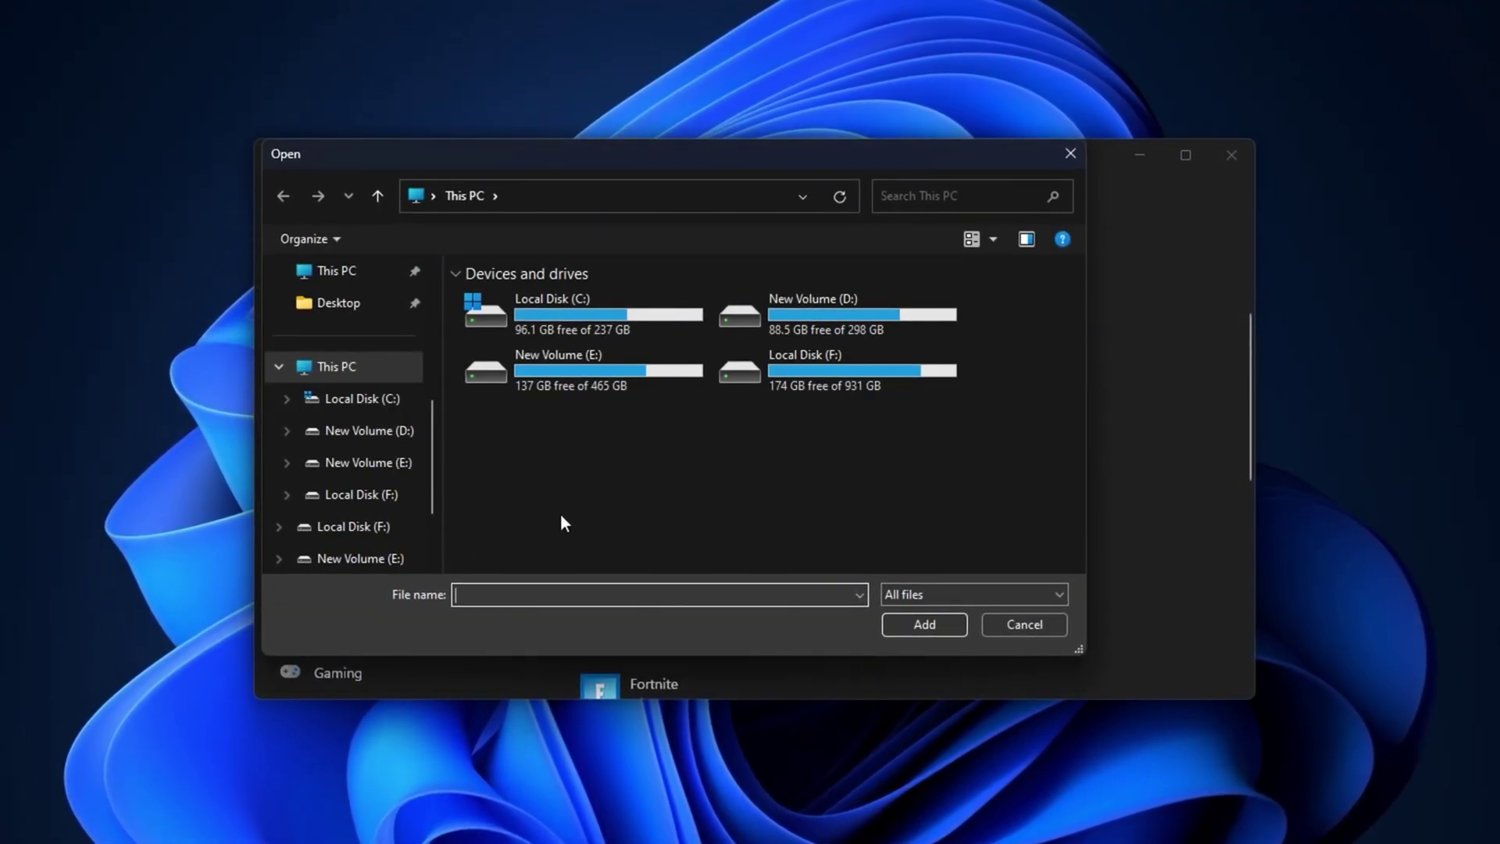
double_click(839, 305)
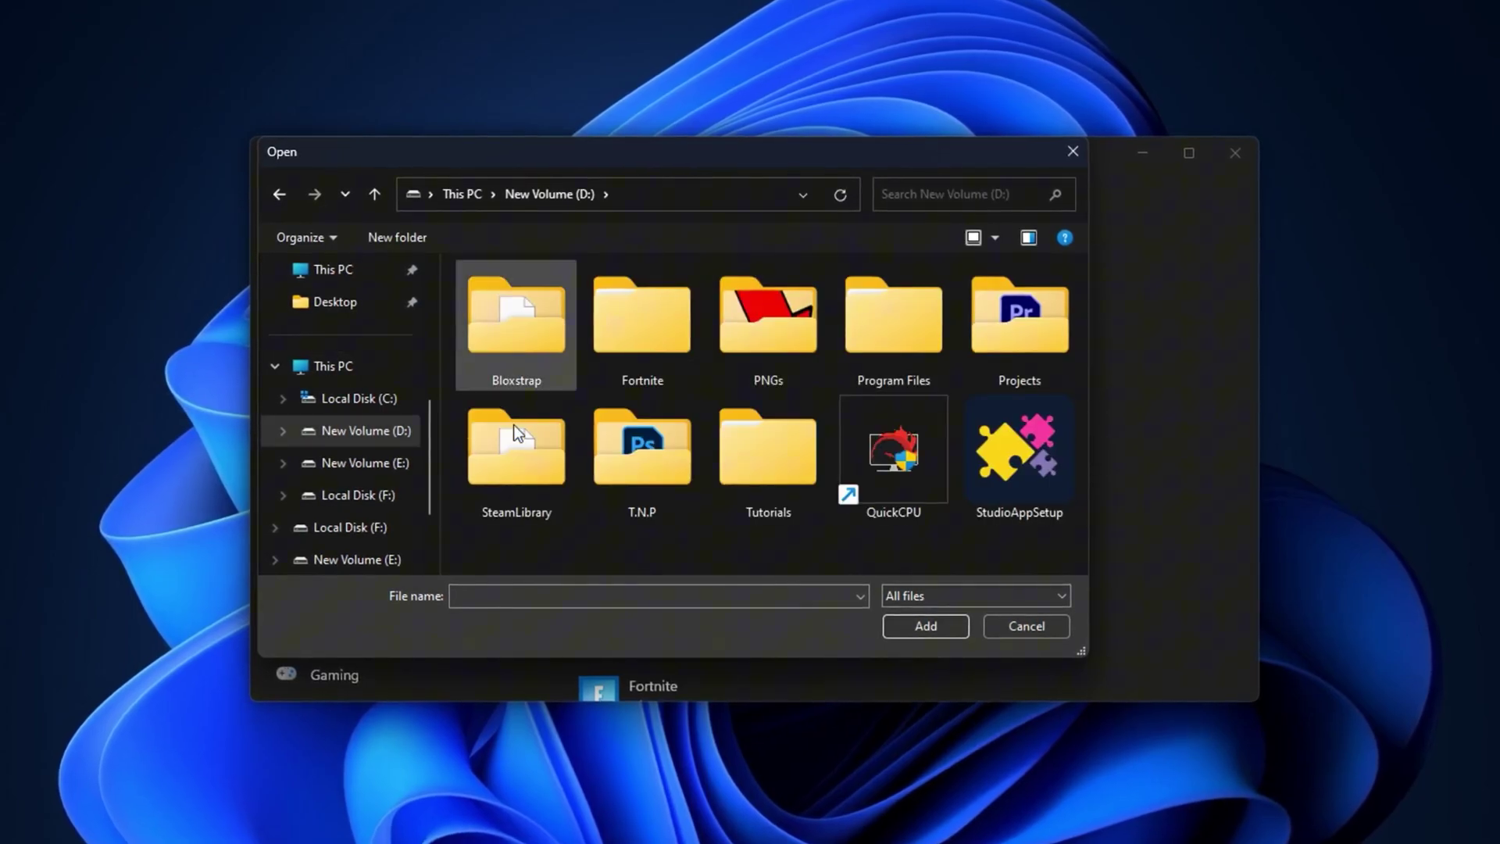
double_click(622, 321)
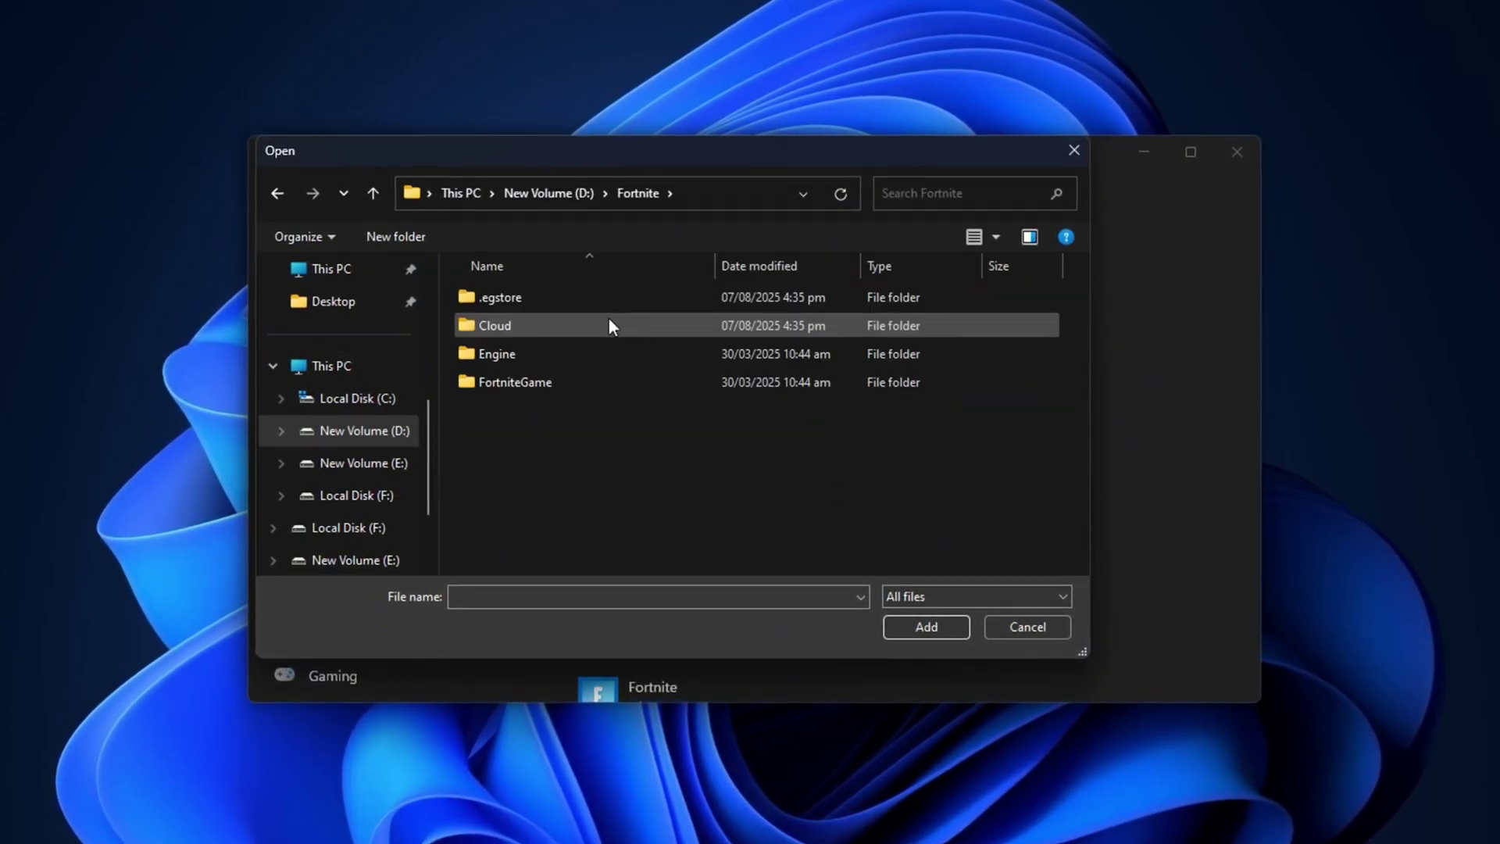
double_click(536, 384)
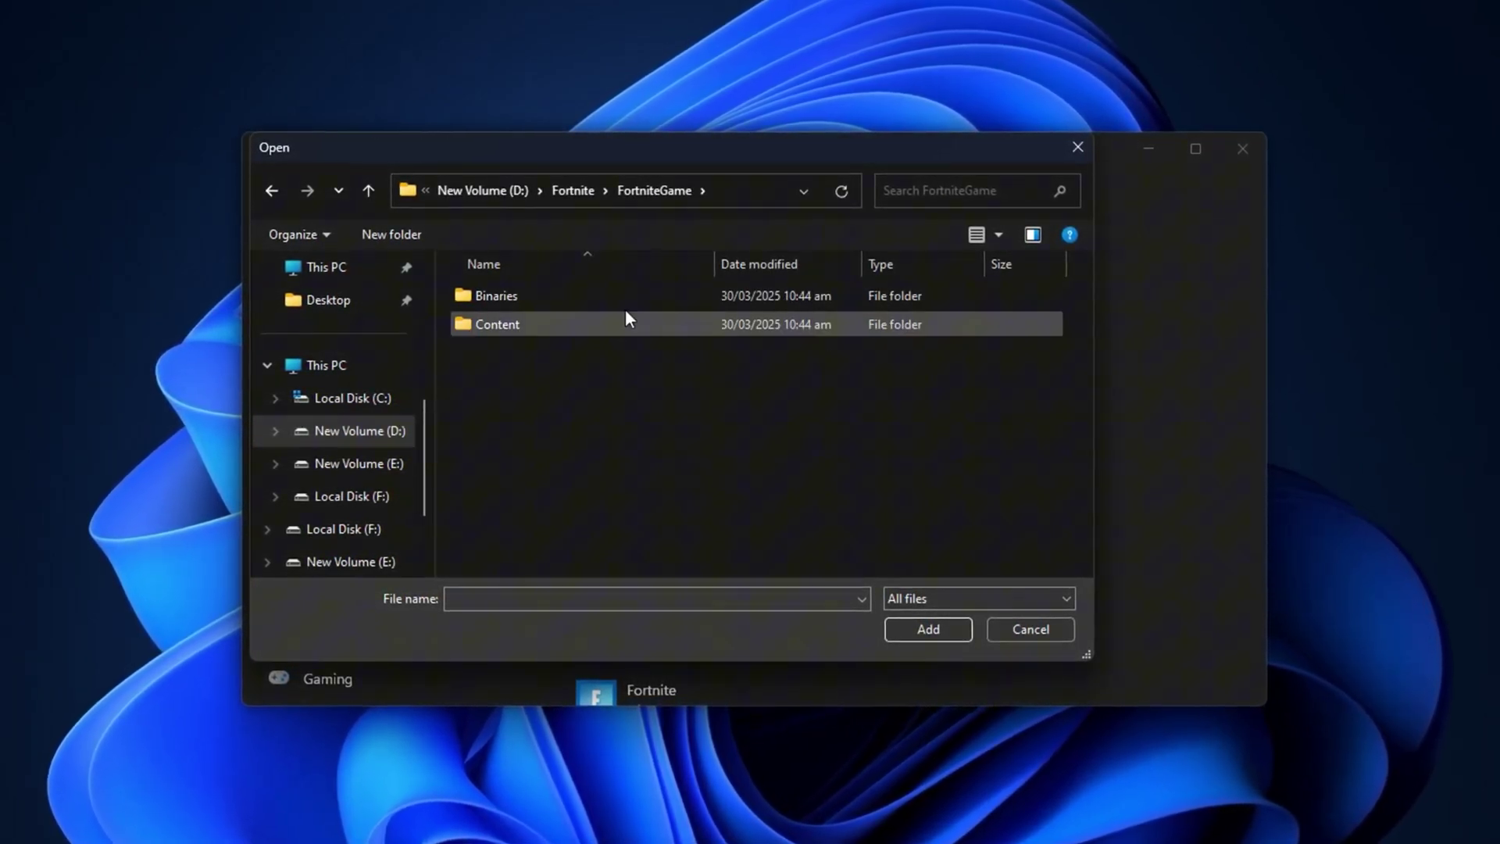
double_click(584, 296)
double_click(541, 313)
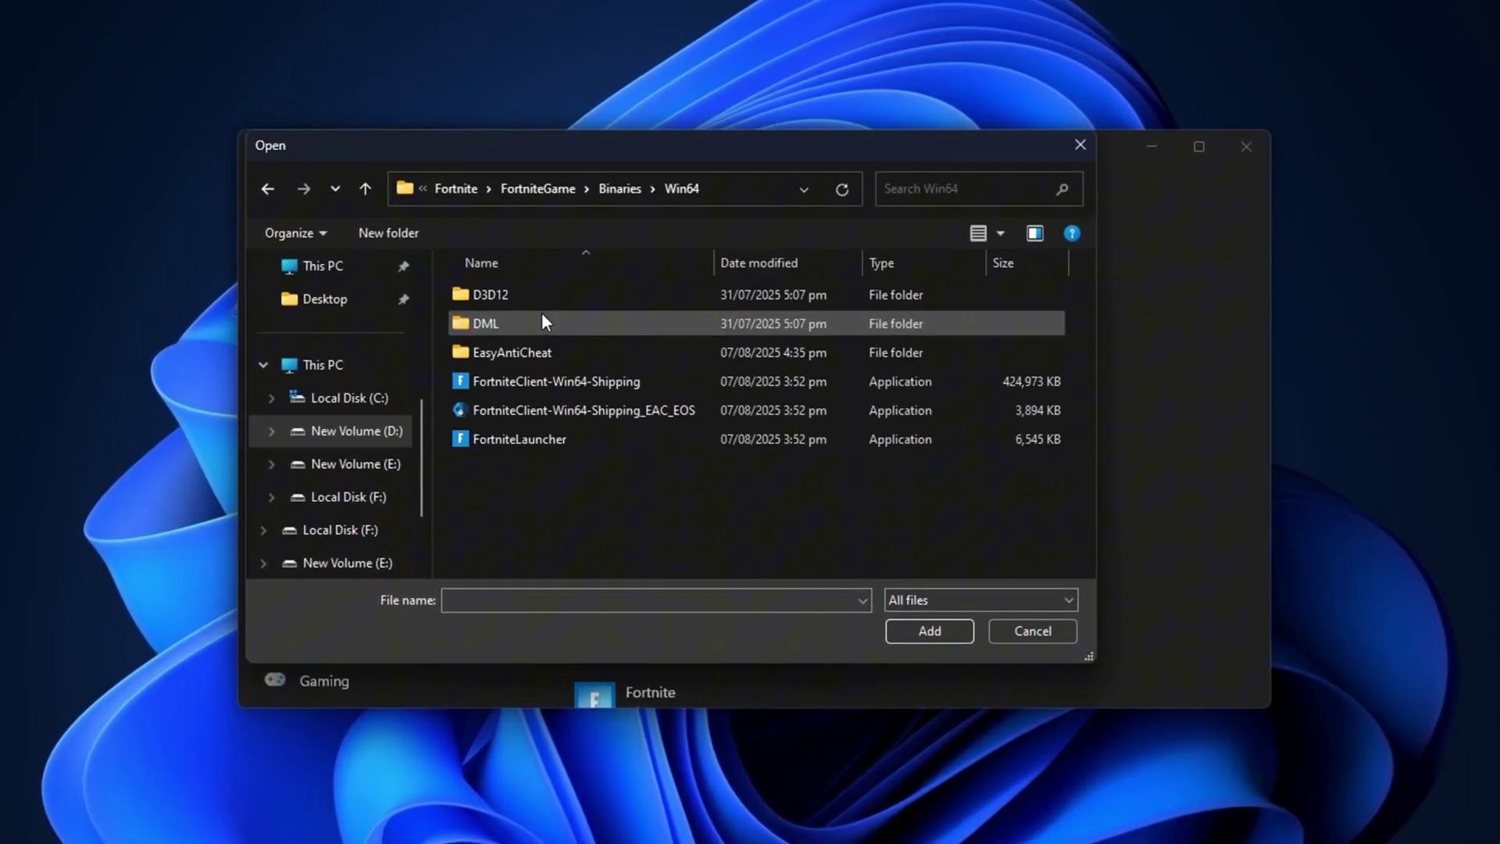
click(586, 382)
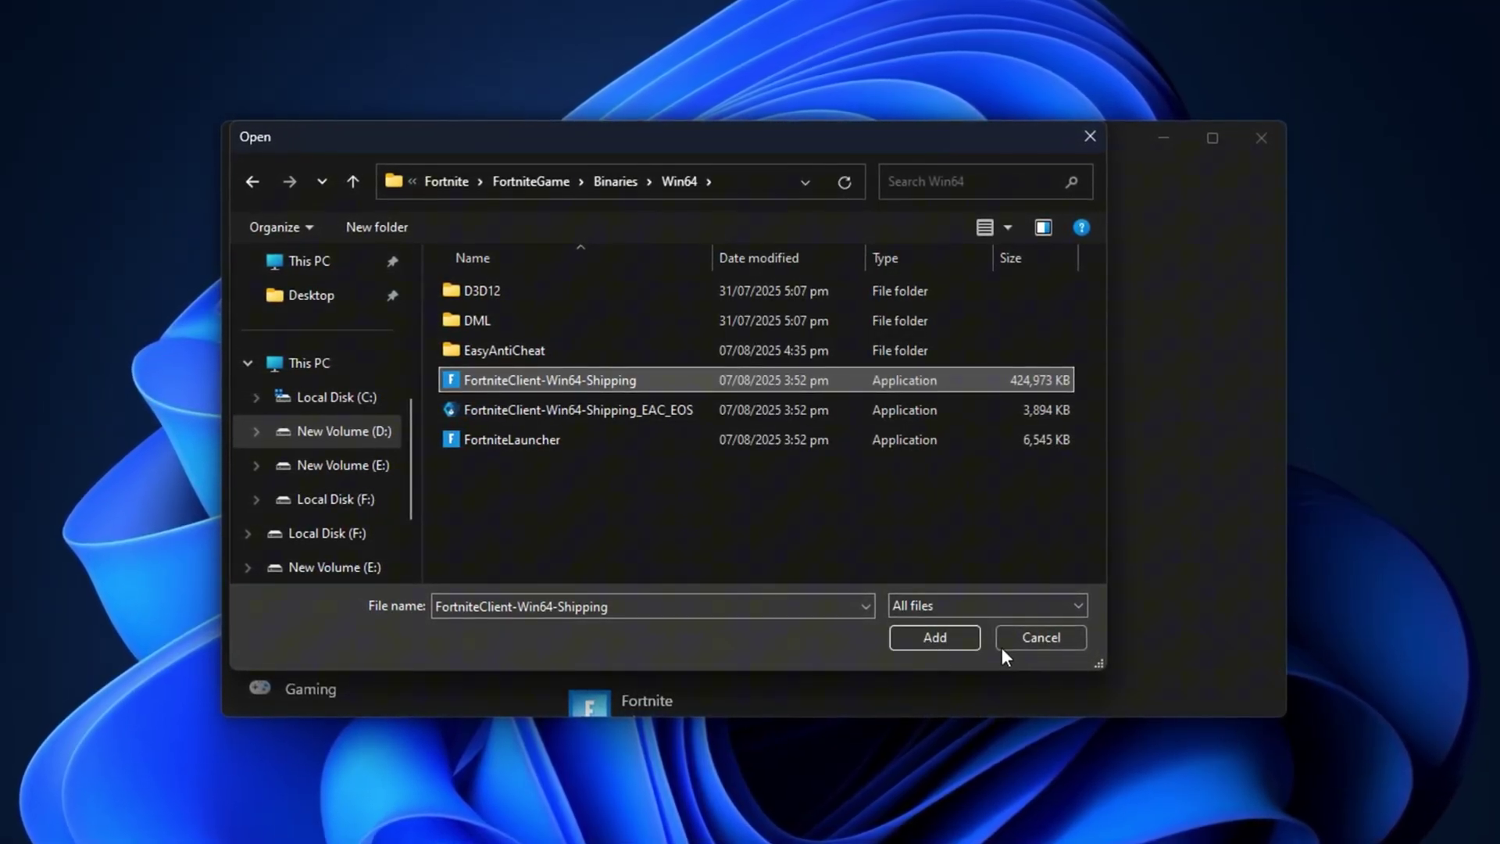
click(1034, 638)
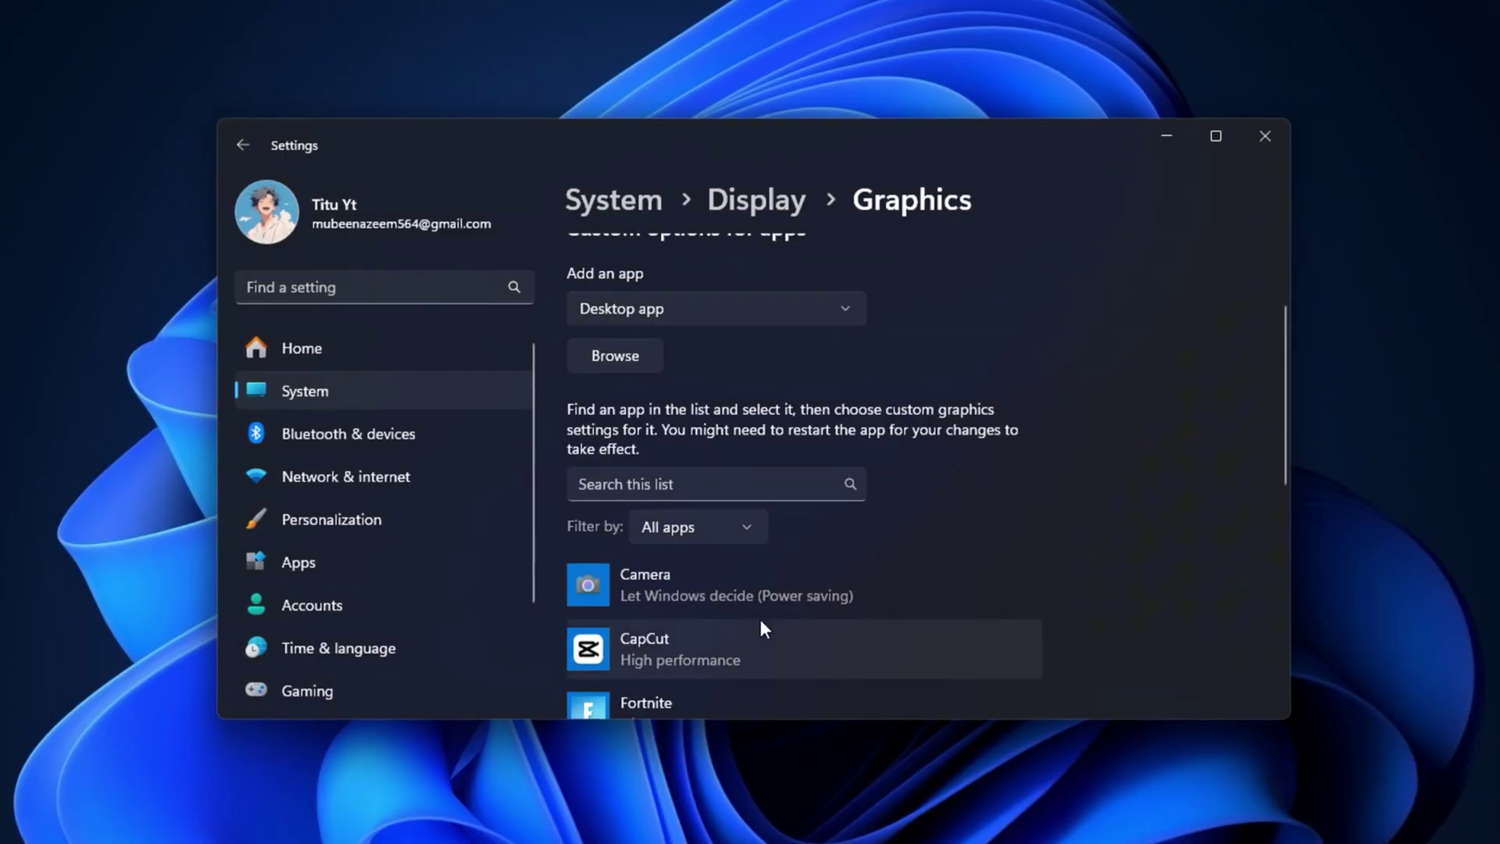
Give Fortnite's Graphics entry the High performance preference (GTX 1050 Ti) and save it.
scroll(761, 624, down, 3)
click(629, 499)
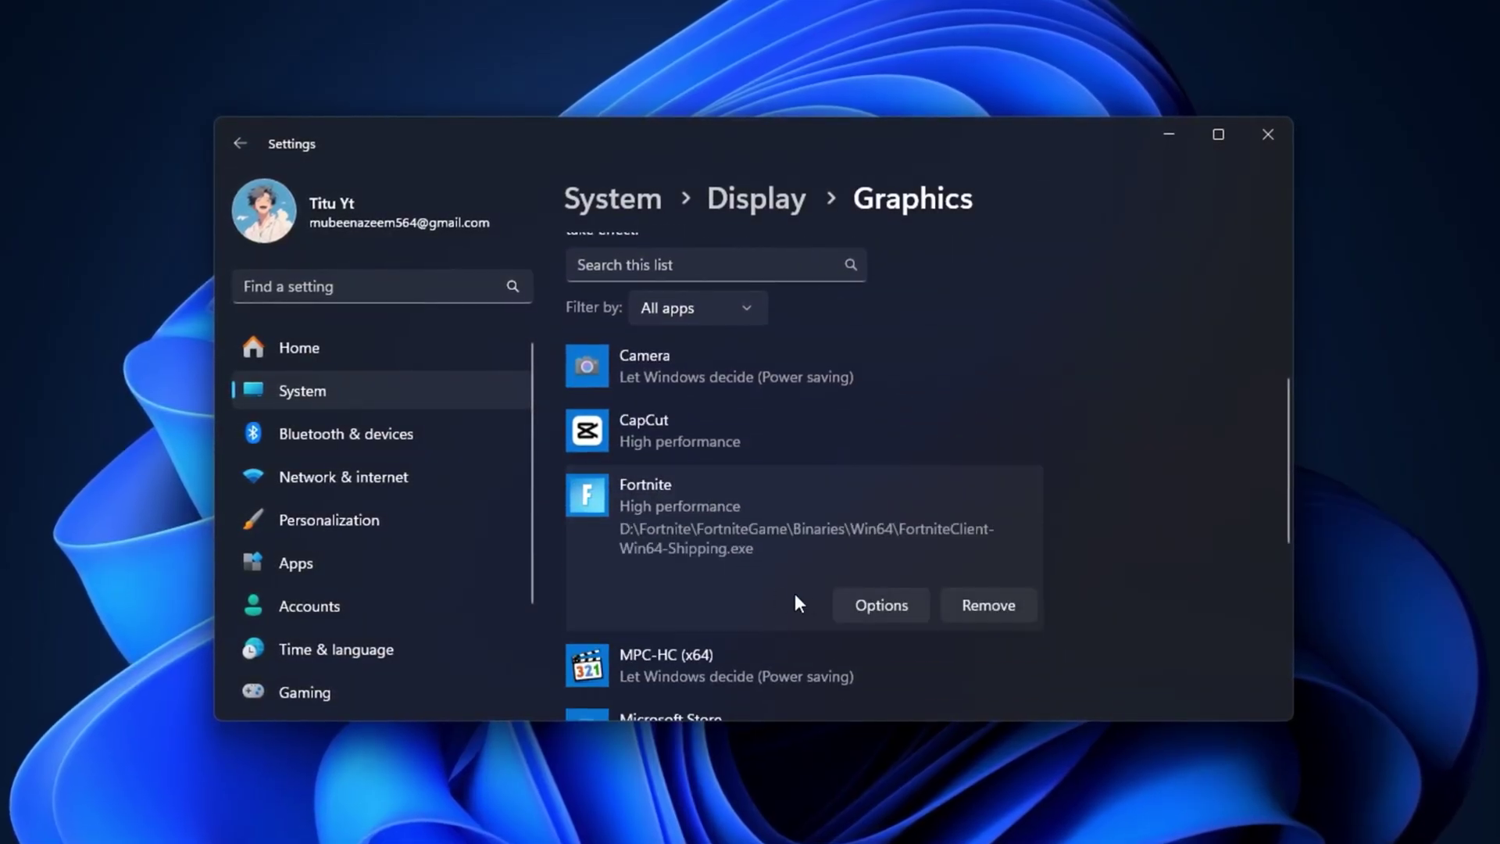
click(862, 608)
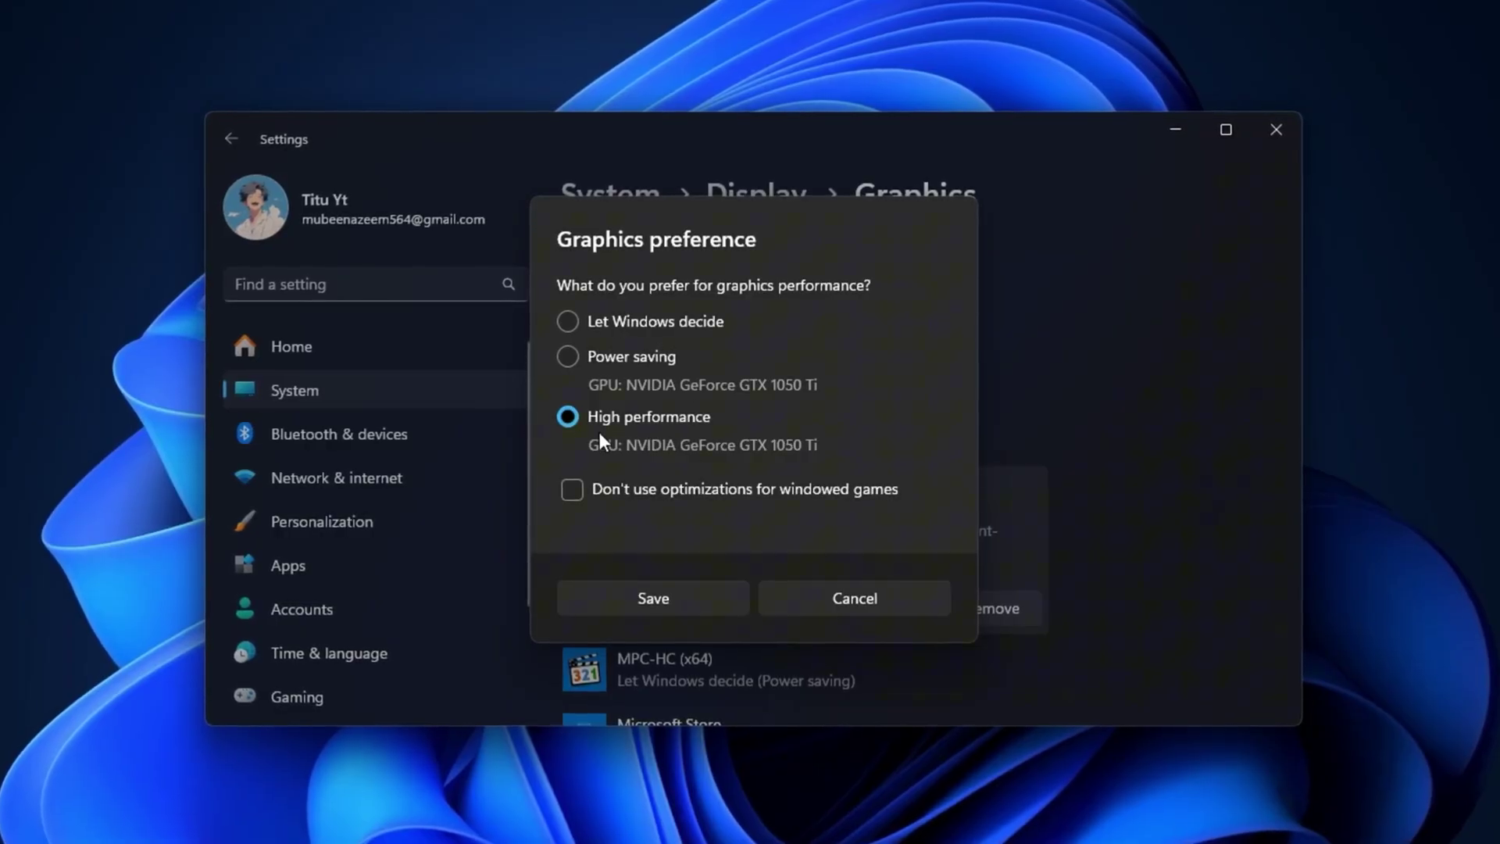
click(664, 603)
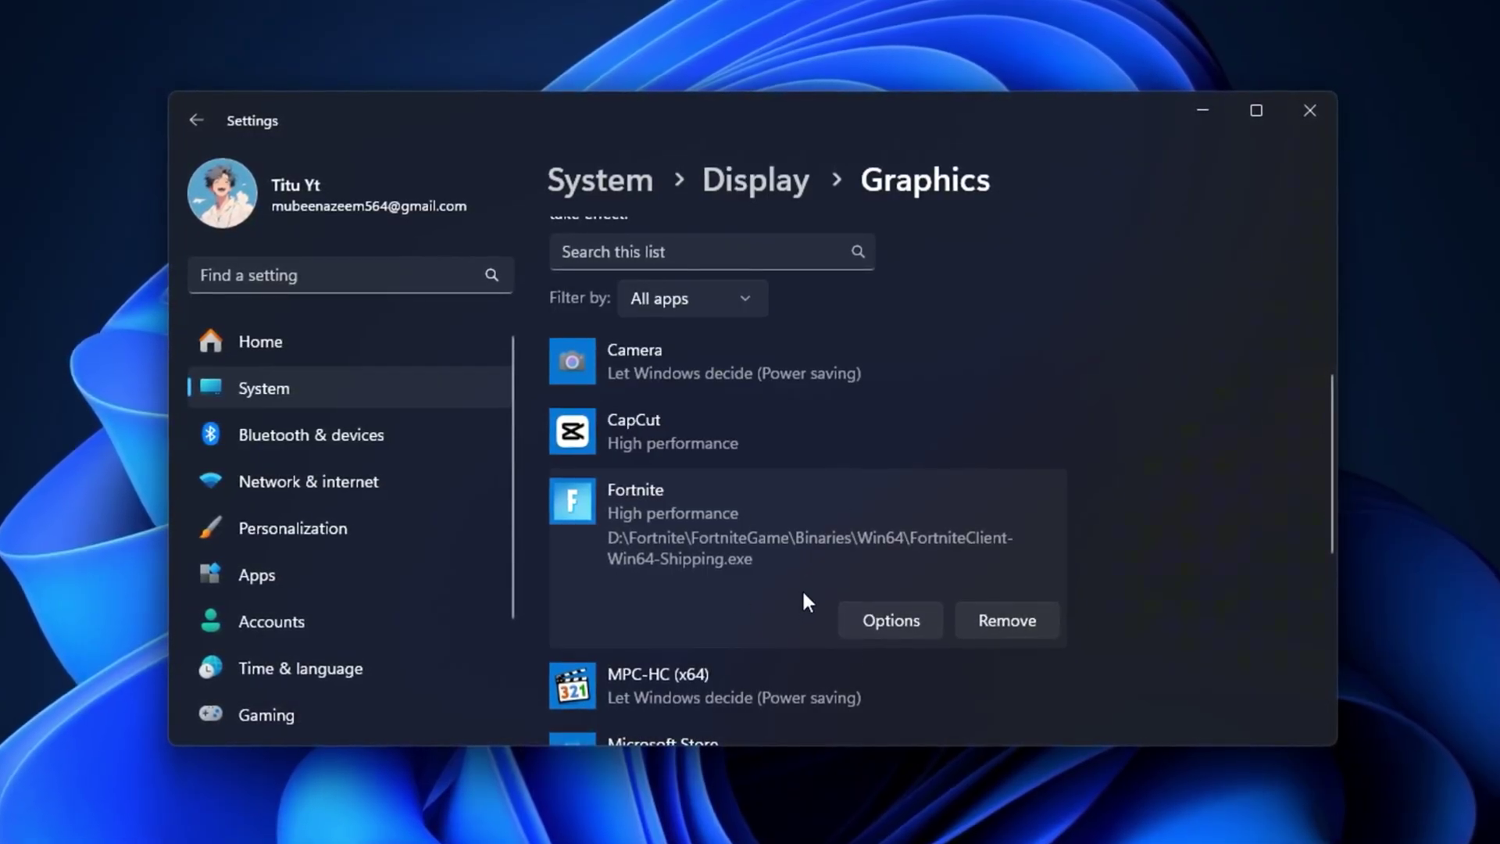
scroll(804, 601, down, 2)
scroll(803, 602, down, 3)
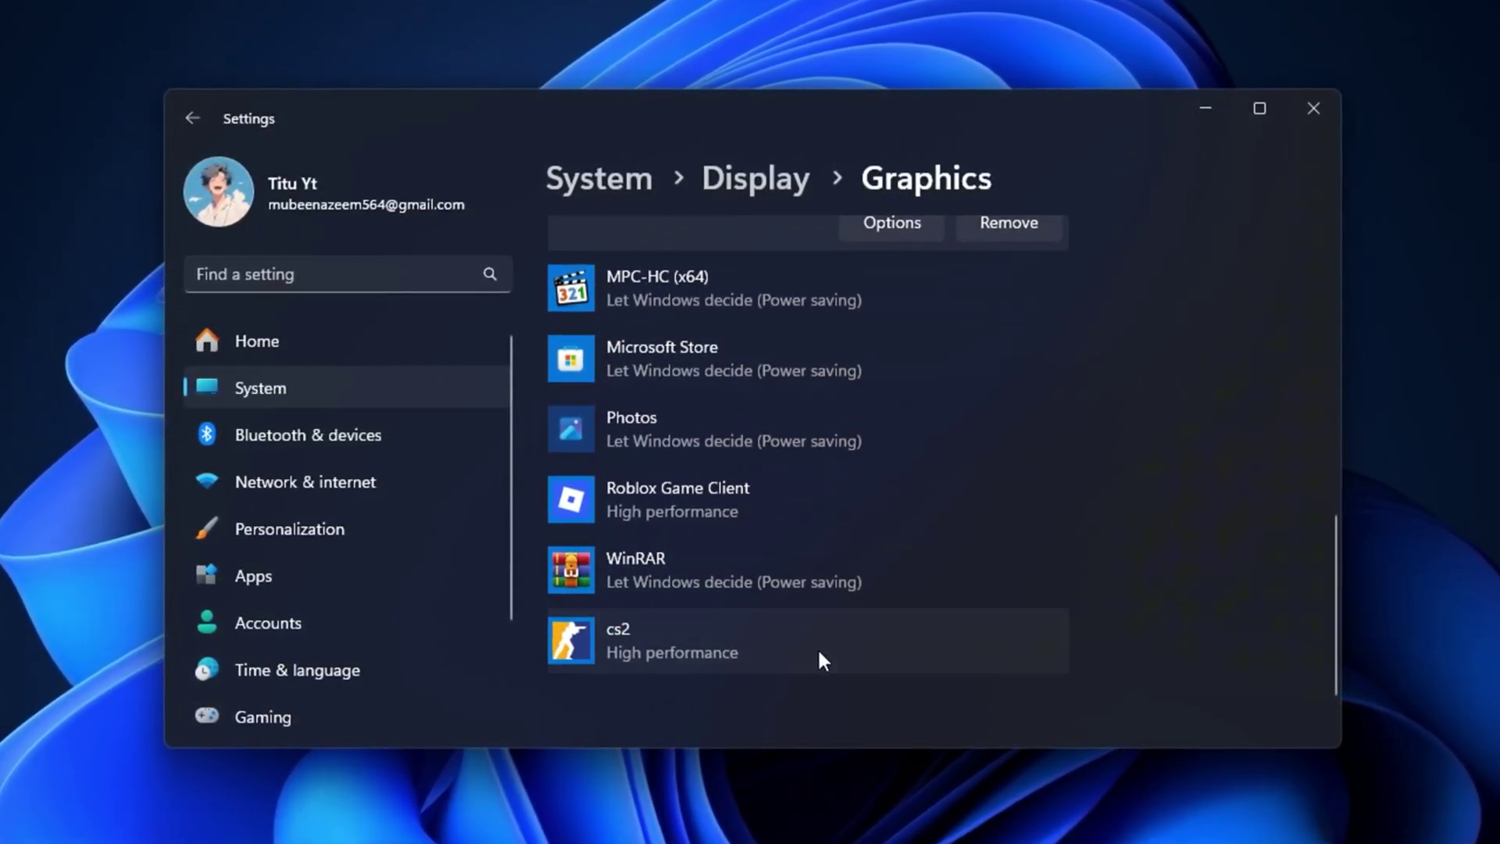
click(819, 653)
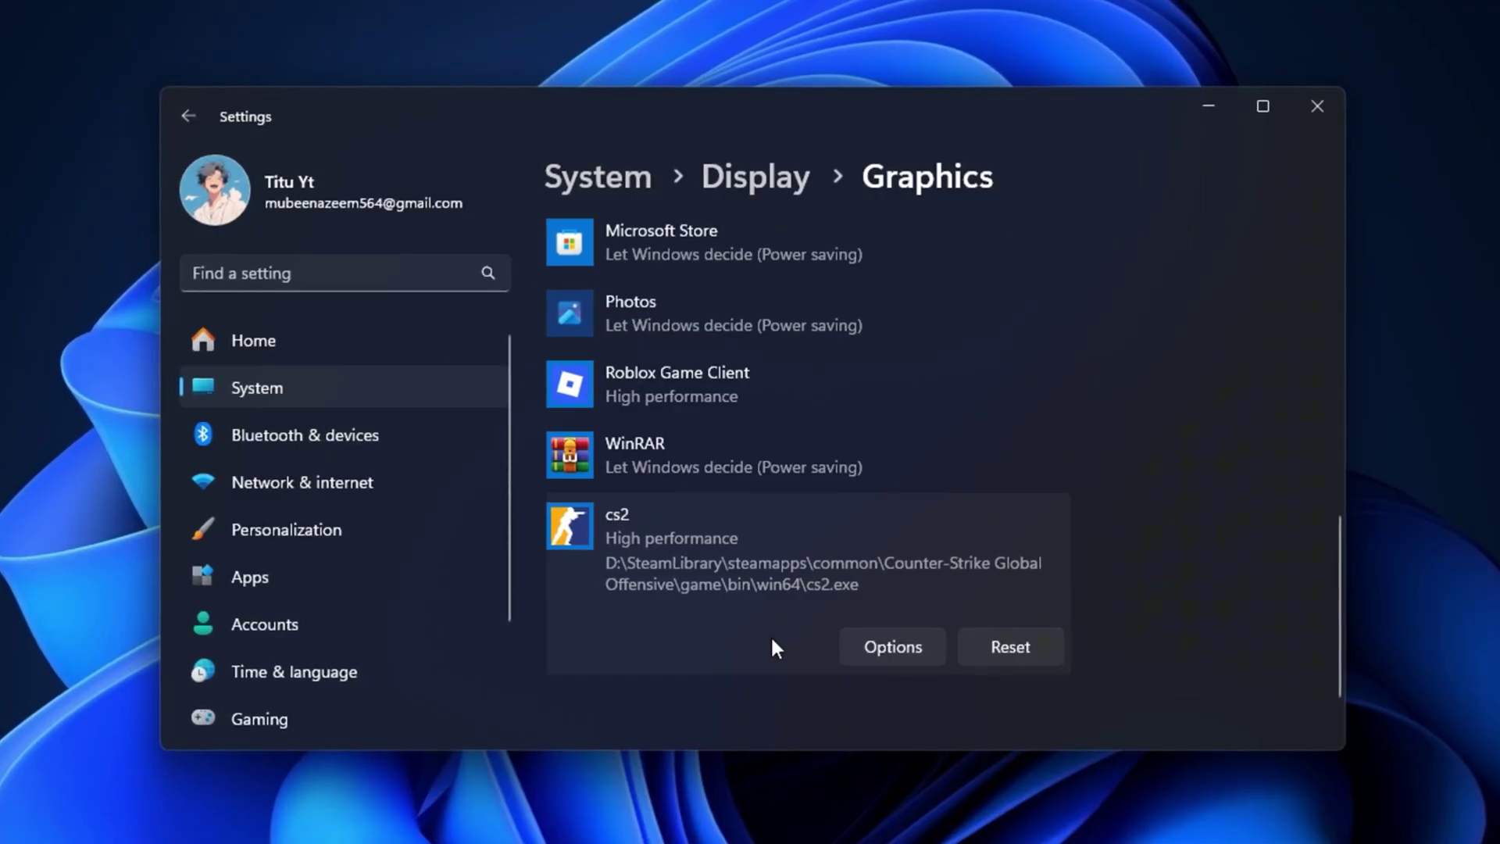
scroll(781, 570, up, 1)
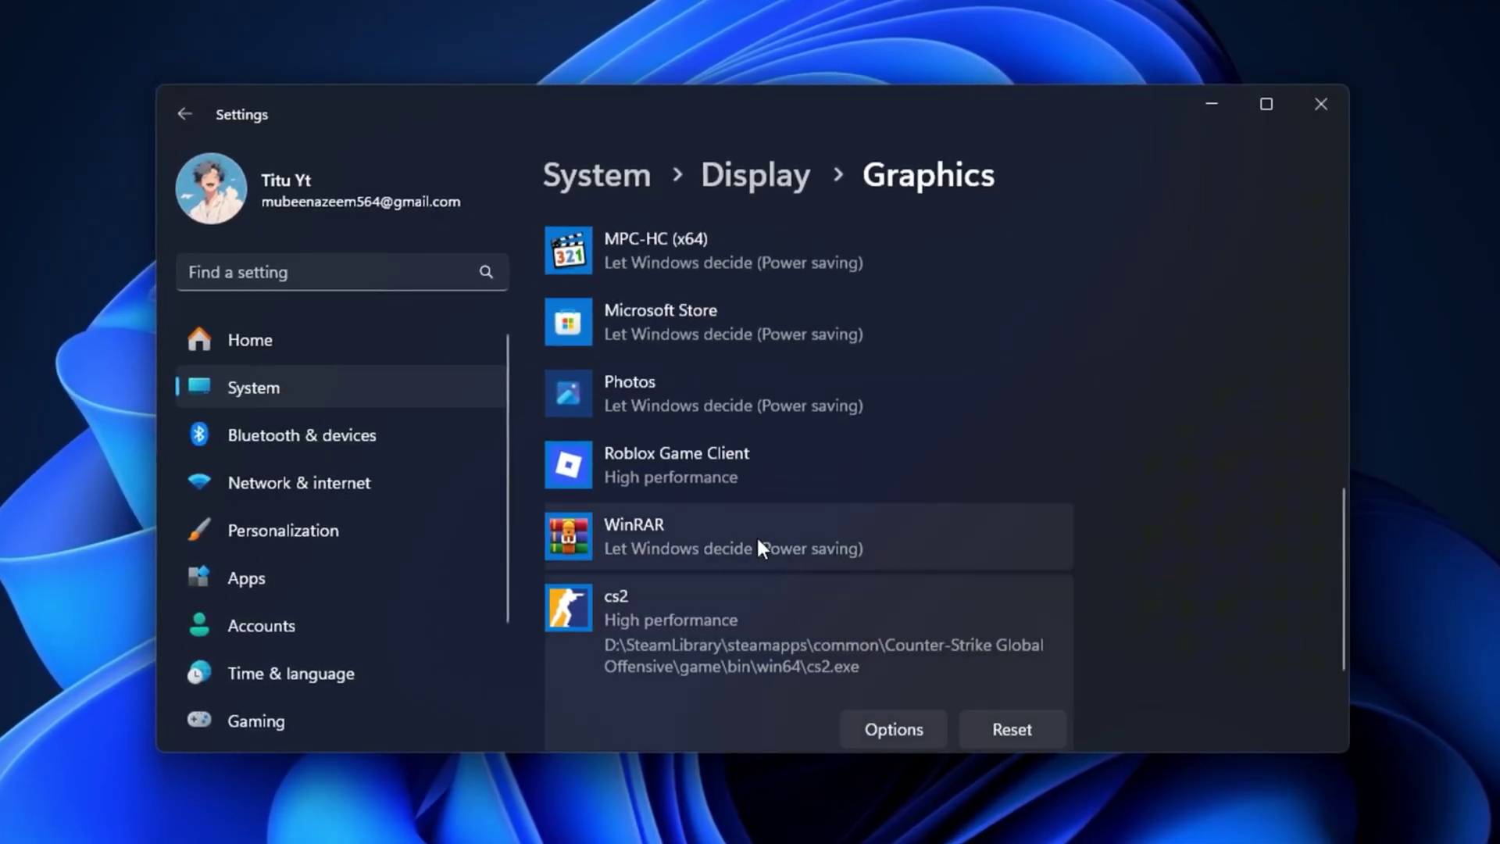
click(704, 465)
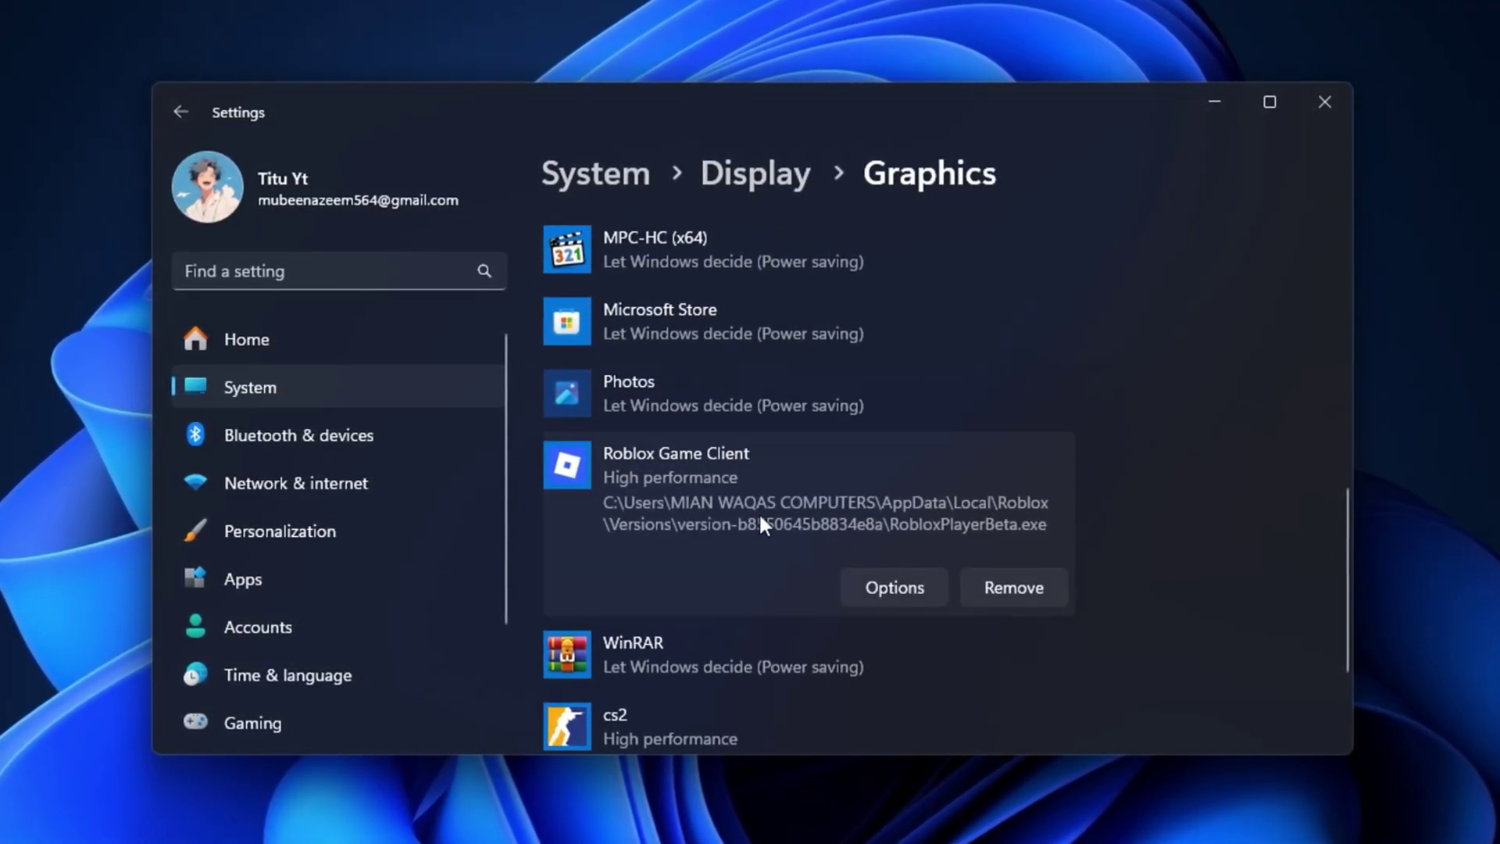
scroll(746, 523, up, 3)
scroll(738, 532, up, 3)
scroll(750, 645, down, 2)
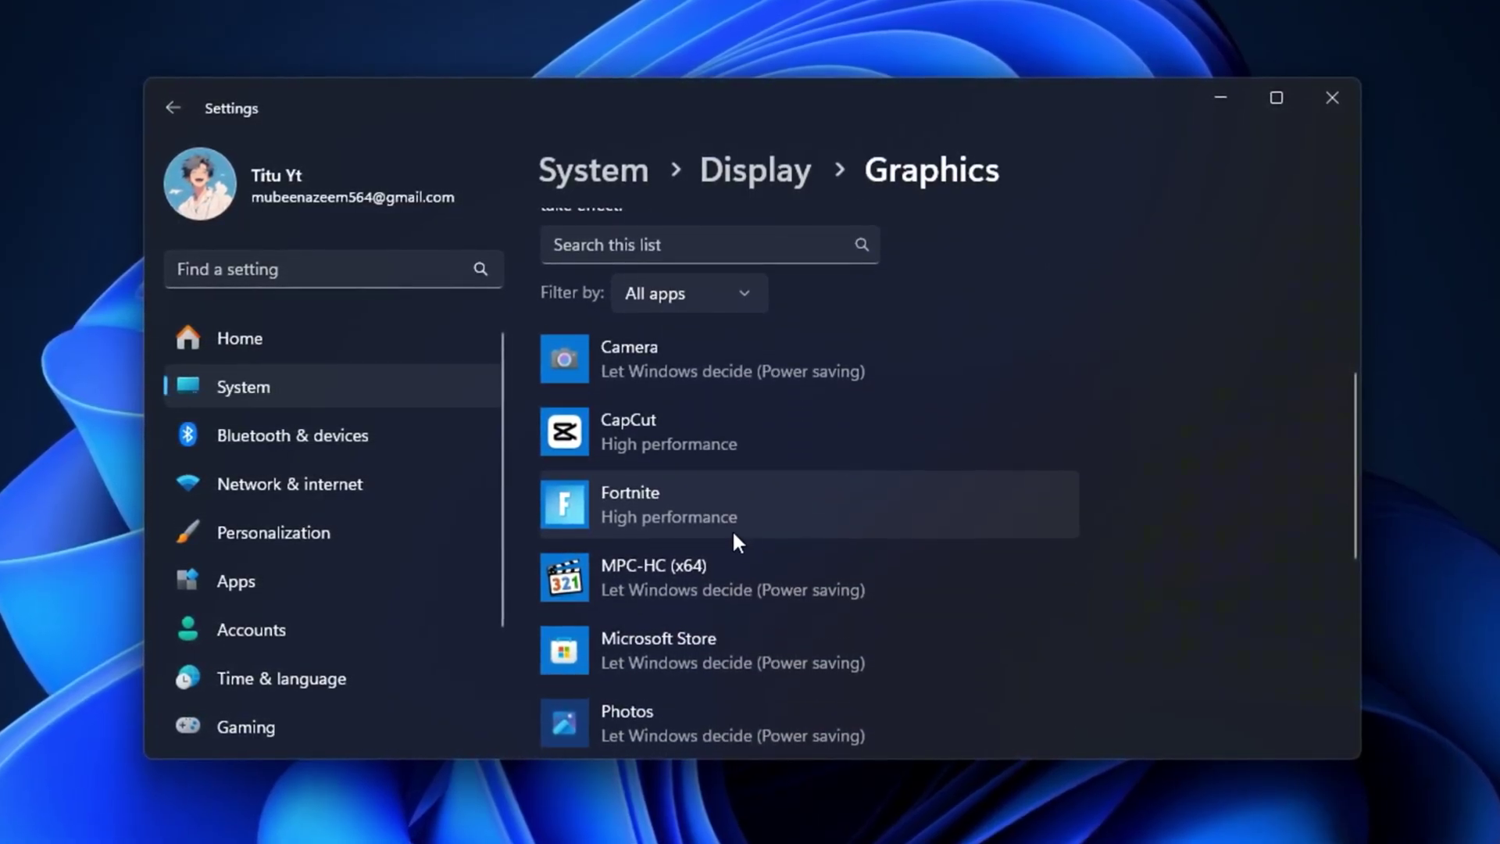
scroll(753, 513, up, 3)
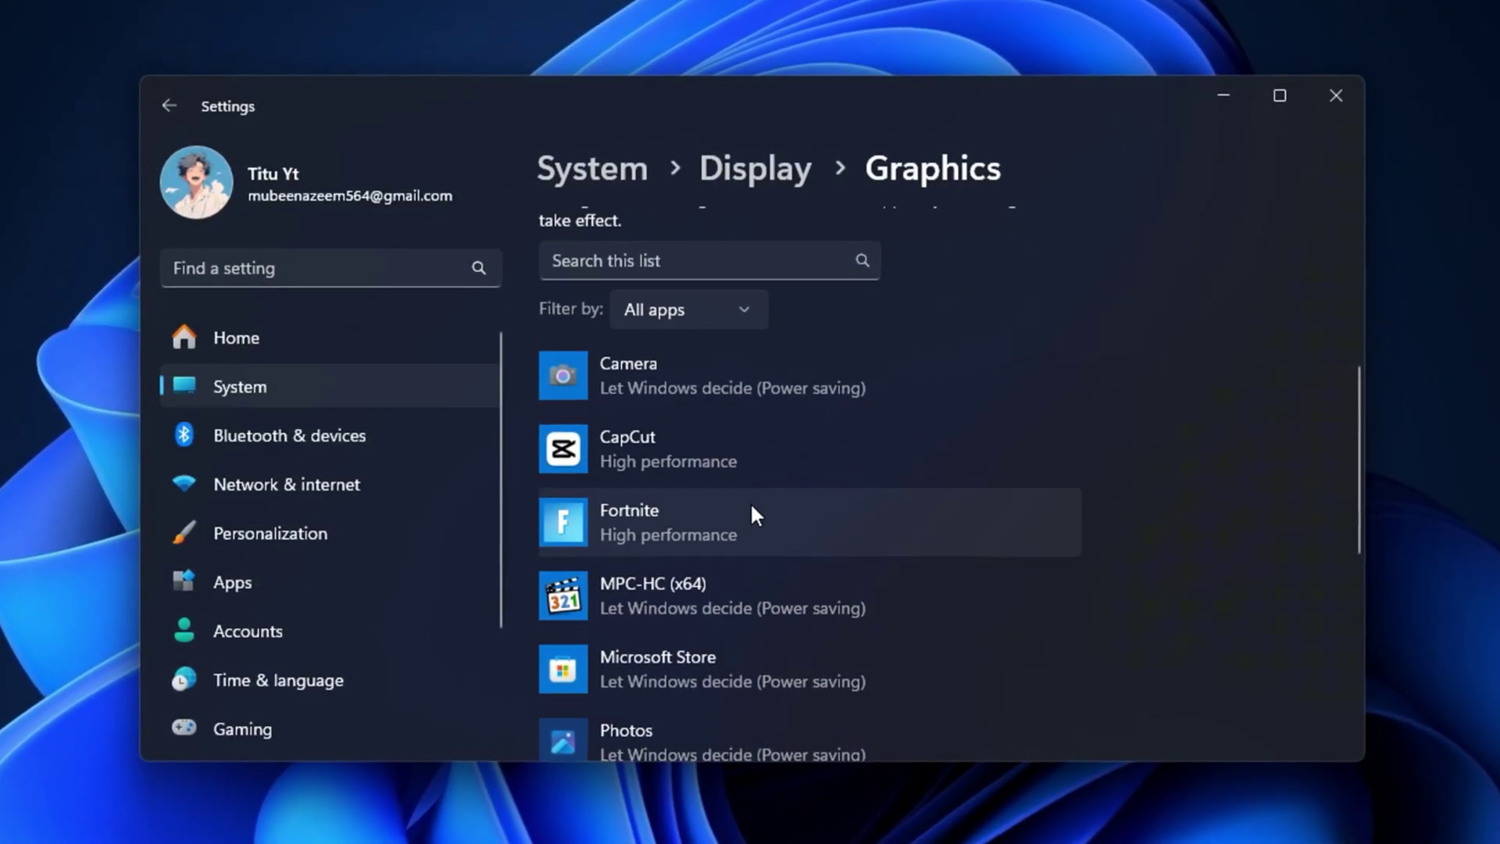
scroll(753, 504, up, 3)
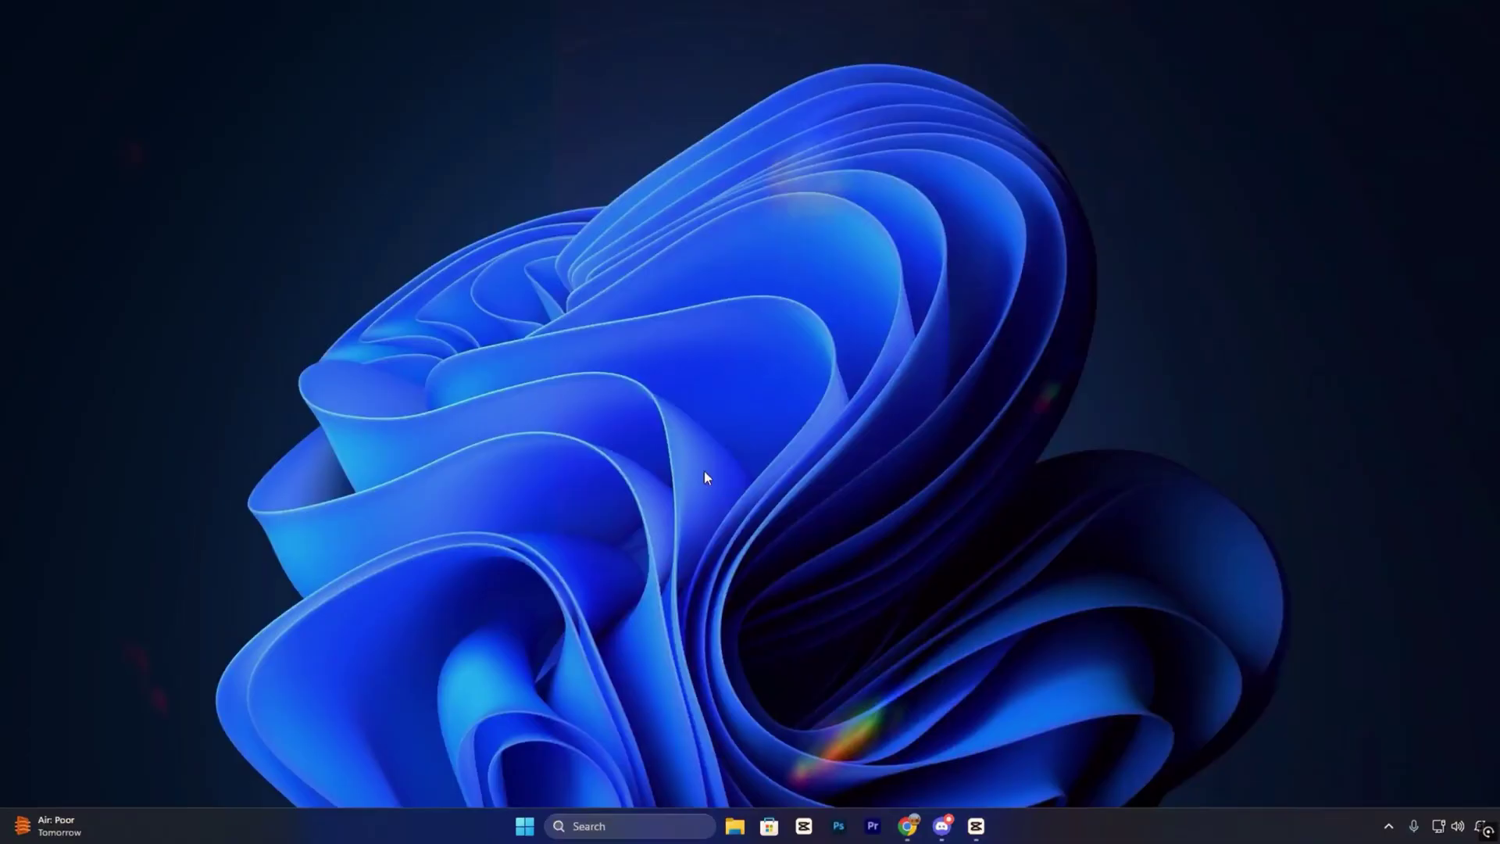
Launch the Local Group Policy Editor (gpedit.msc) from the Run box.
key(super+r)
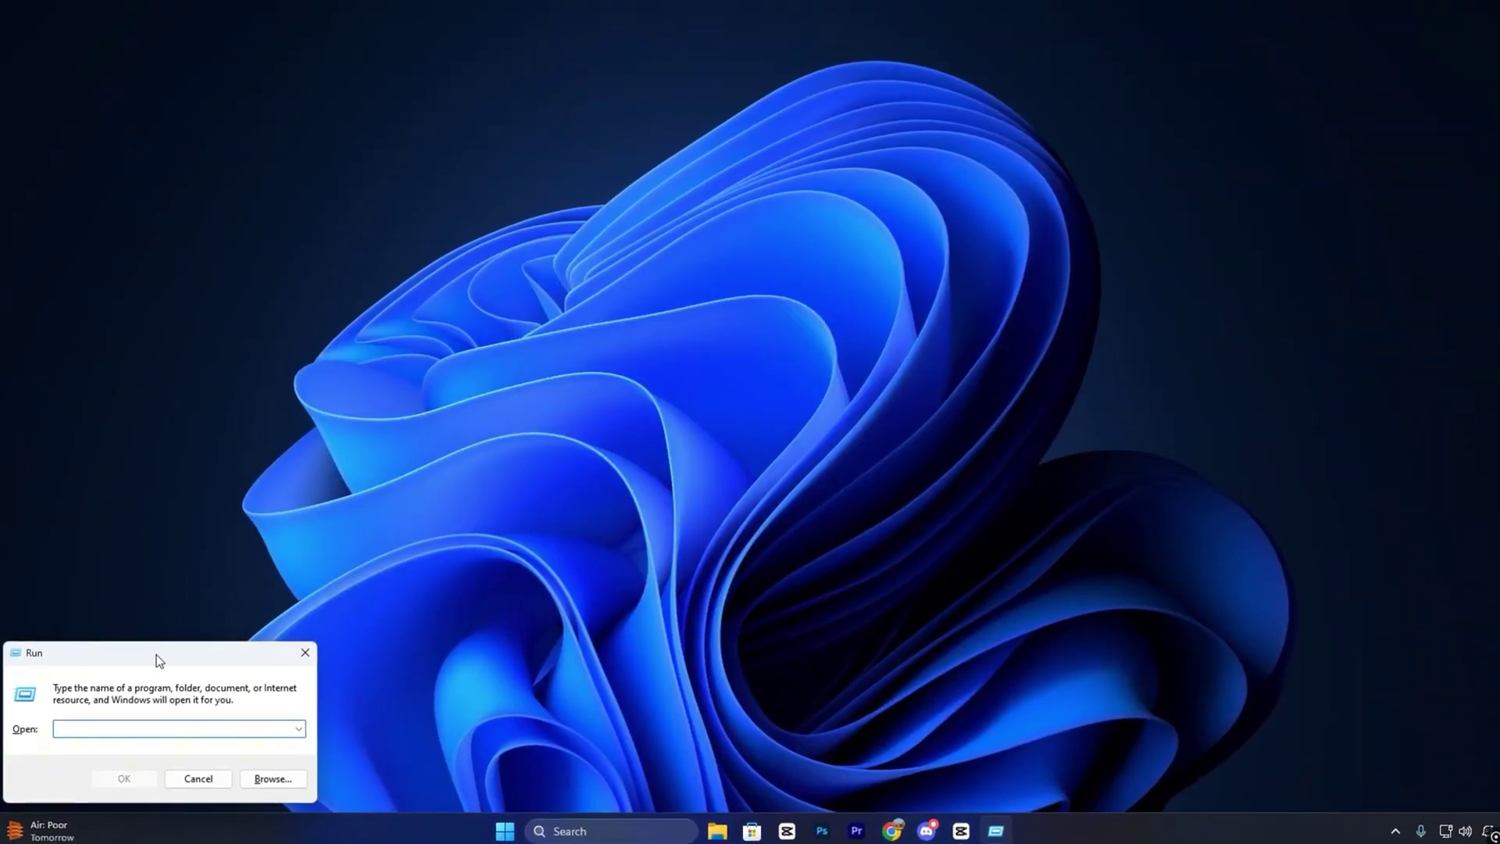
drag(159, 661, 727, 351)
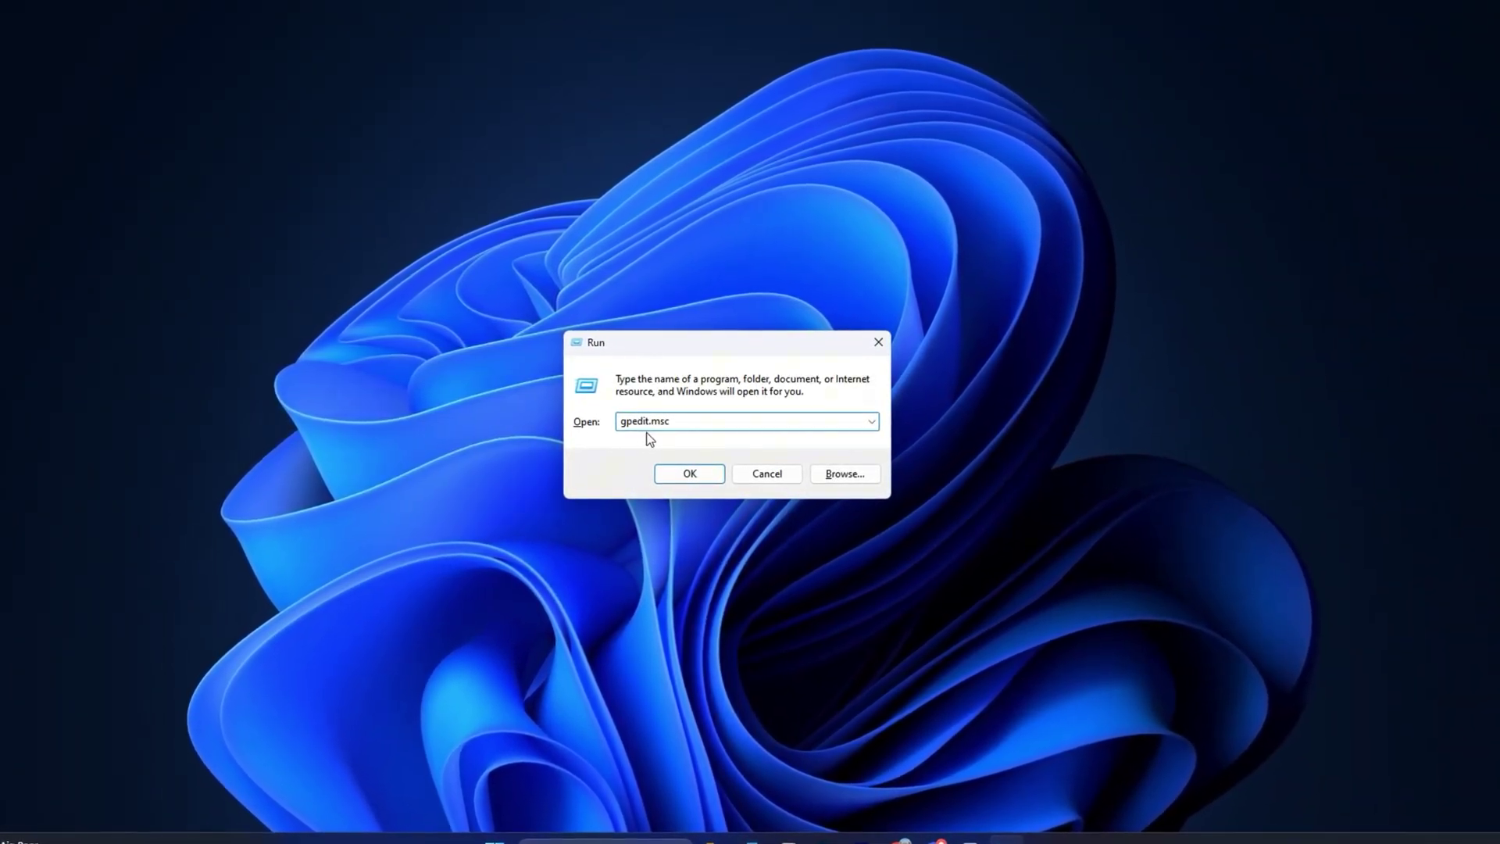
click(677, 475)
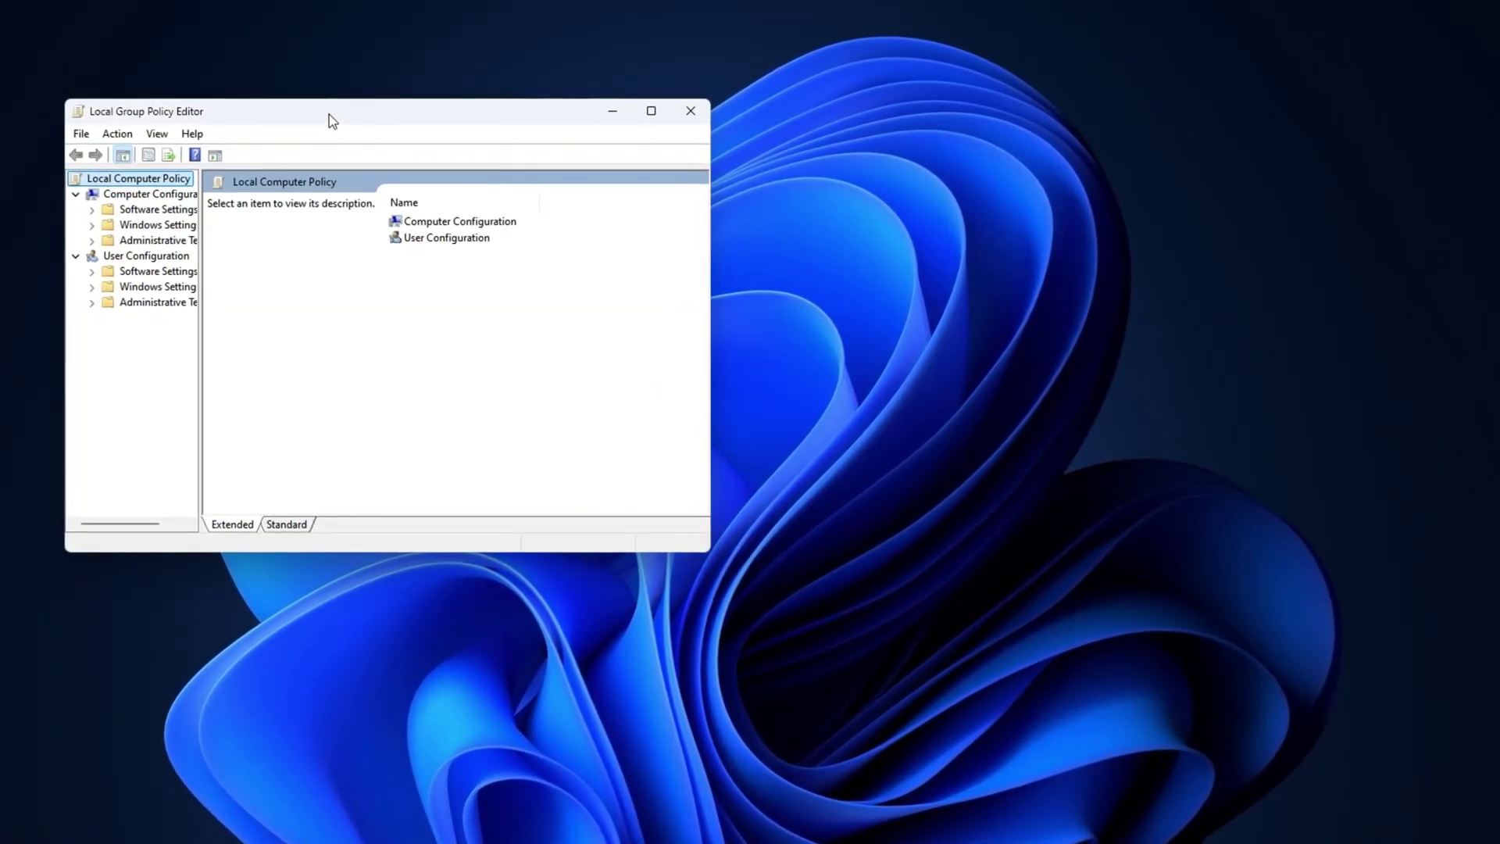
drag(332, 118, 701, 190)
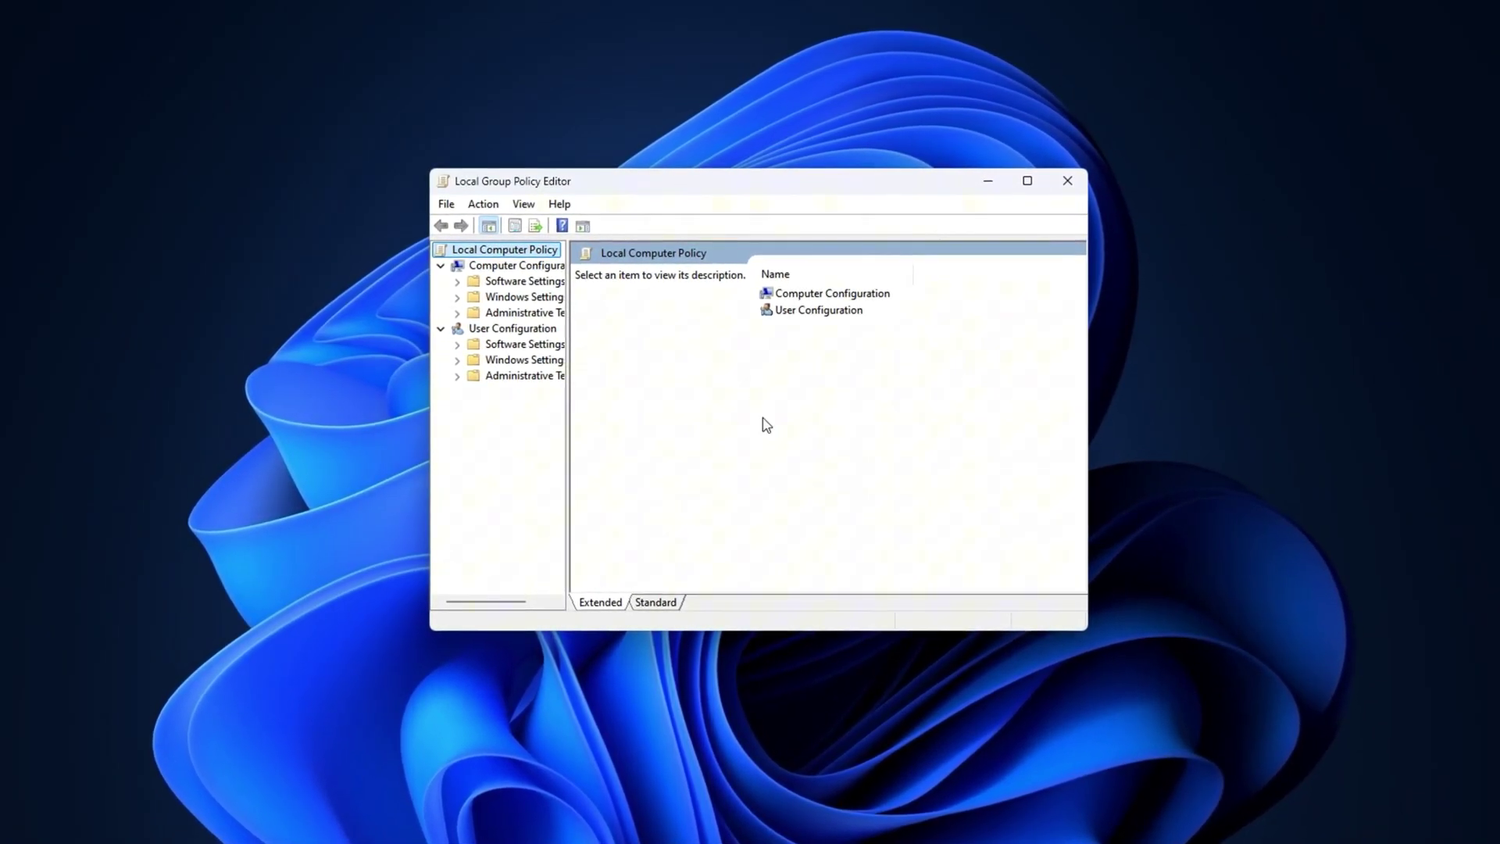
Expand Computer Configuration > Administrative Templates > System to reach Power Management.
click(810, 295)
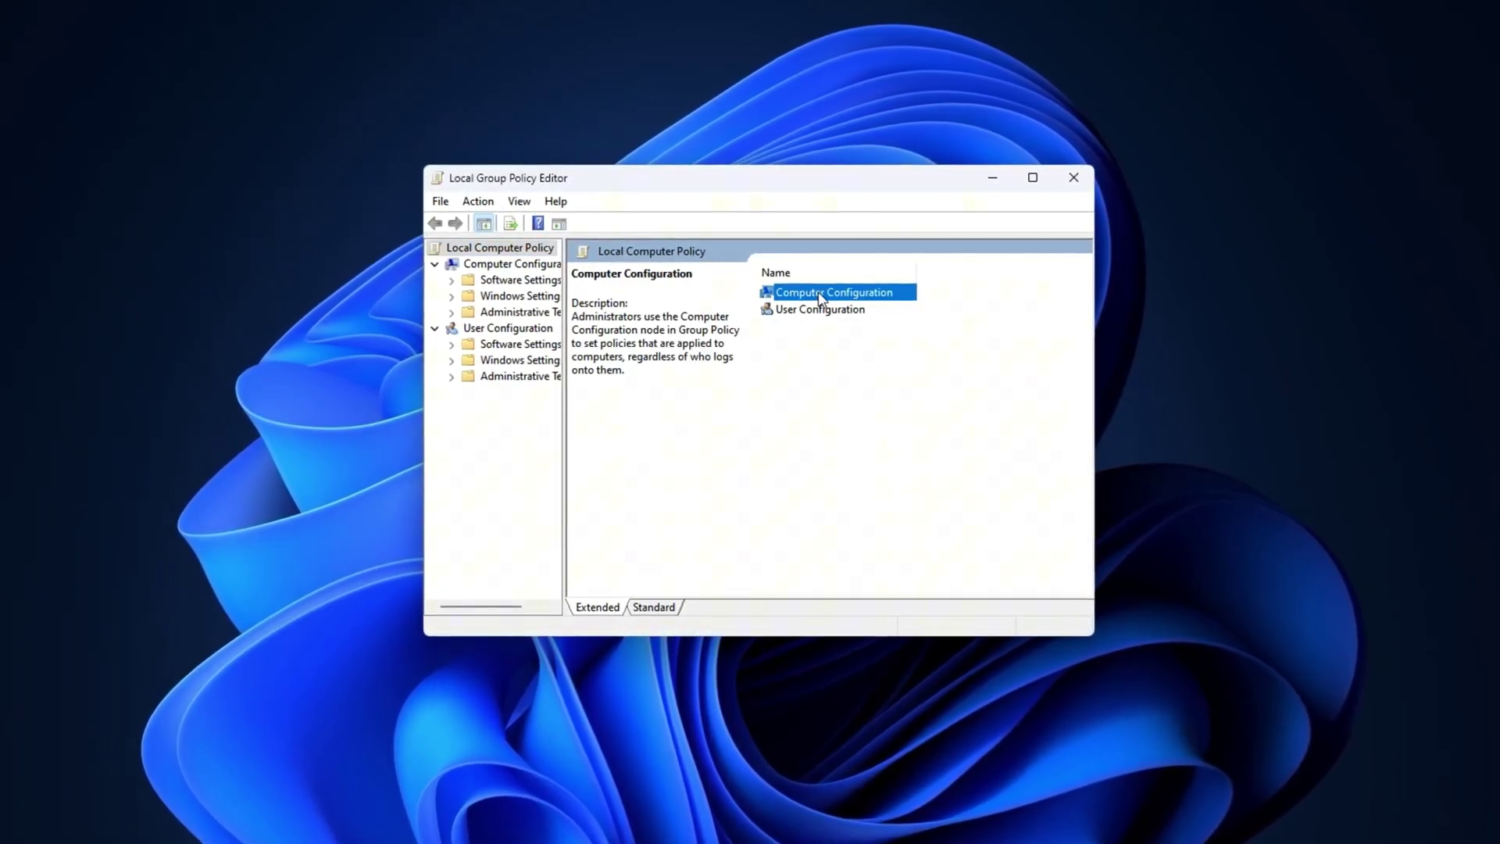
double_click(819, 296)
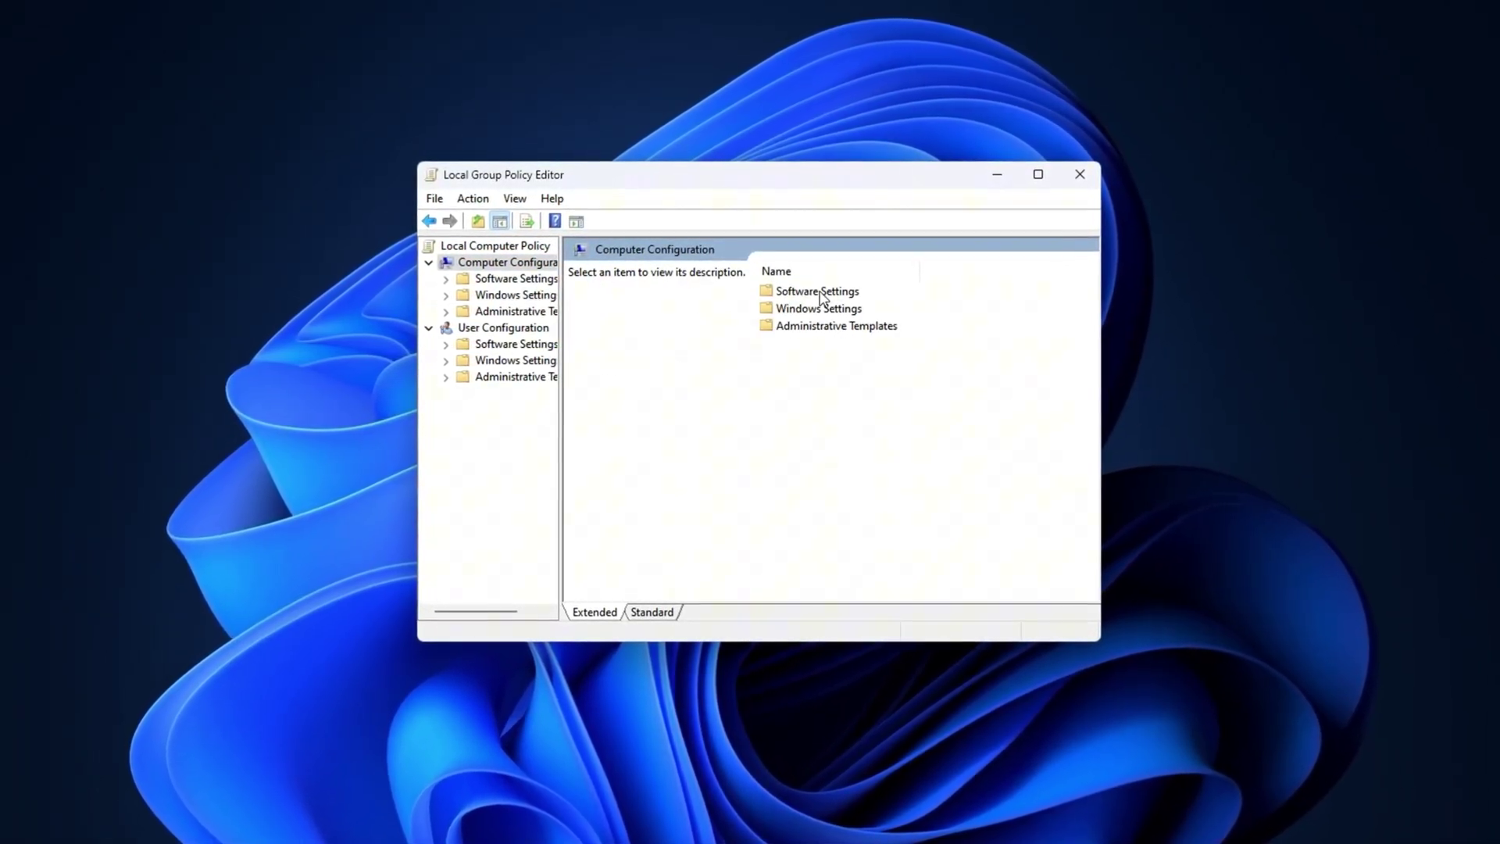
click(822, 330)
double_click(817, 331)
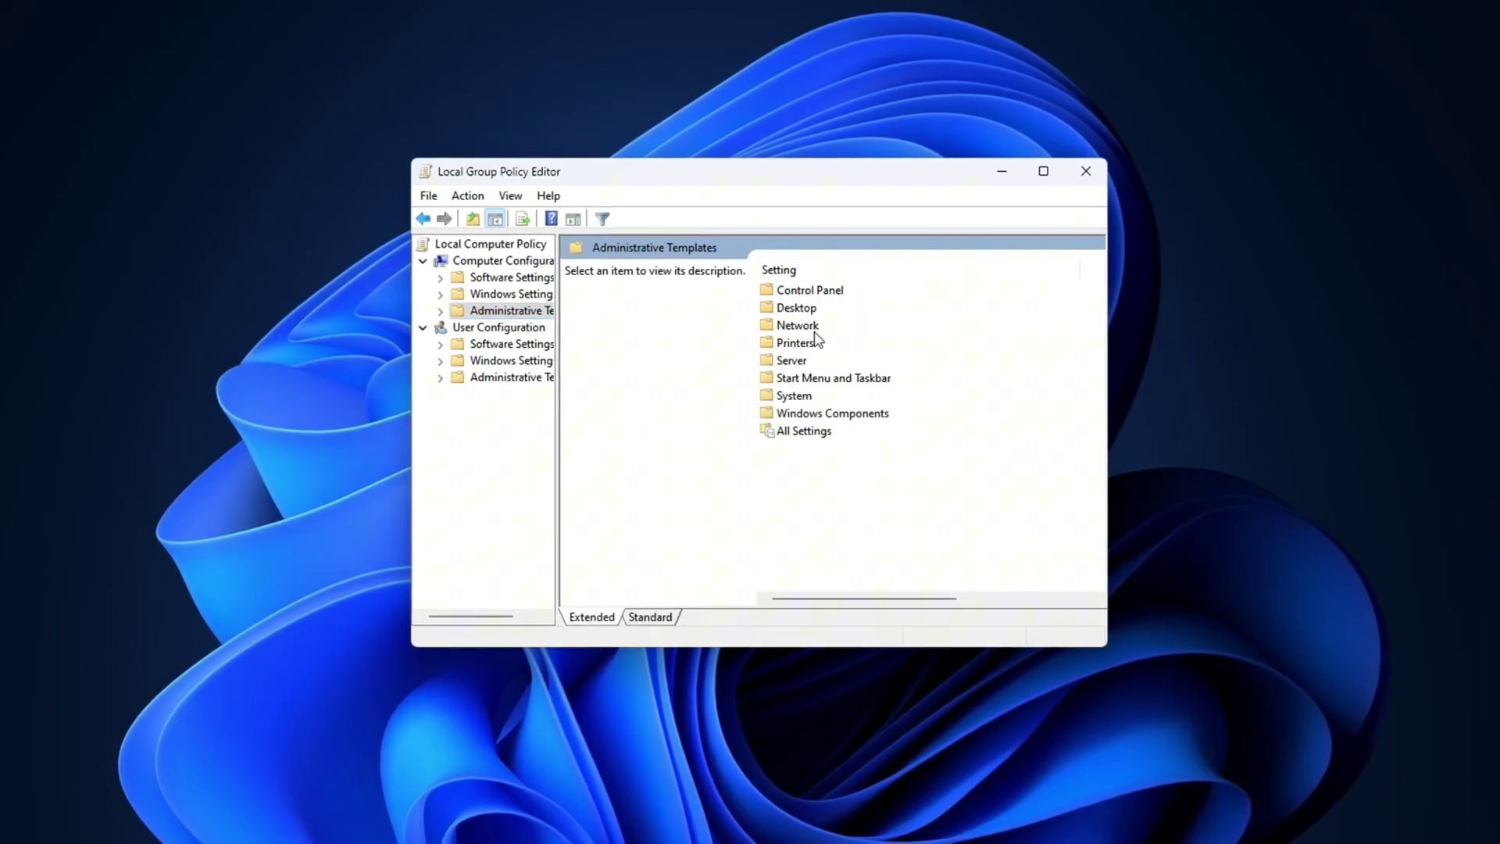
double_click(800, 400)
scroll(820, 539, down, 6)
Under Power Management > Power Throttling Settings, set Turn off Power Throttling to Enabled and apply.
double_click(824, 540)
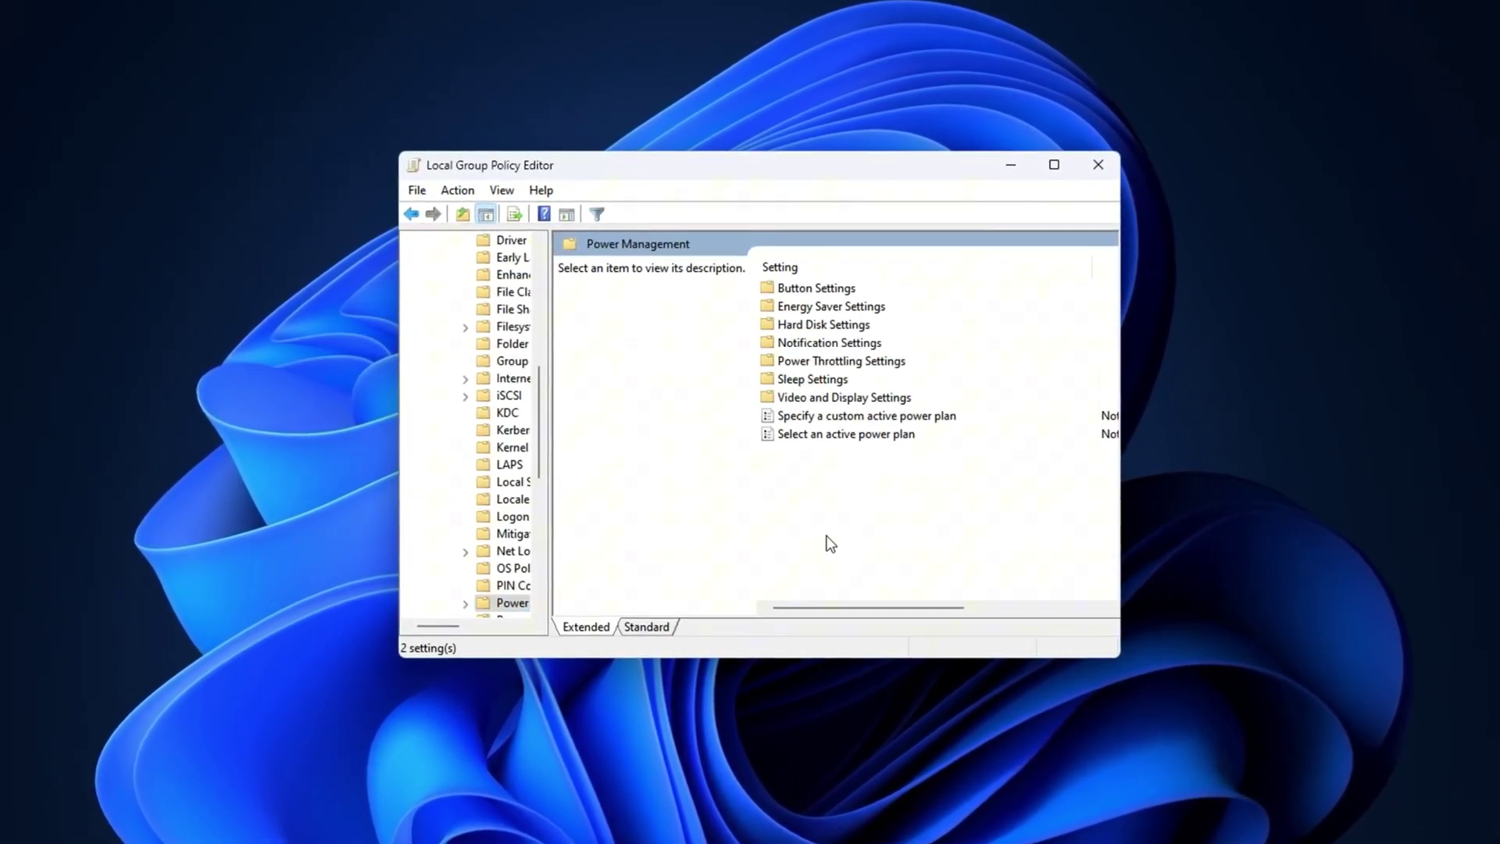
double_click(808, 359)
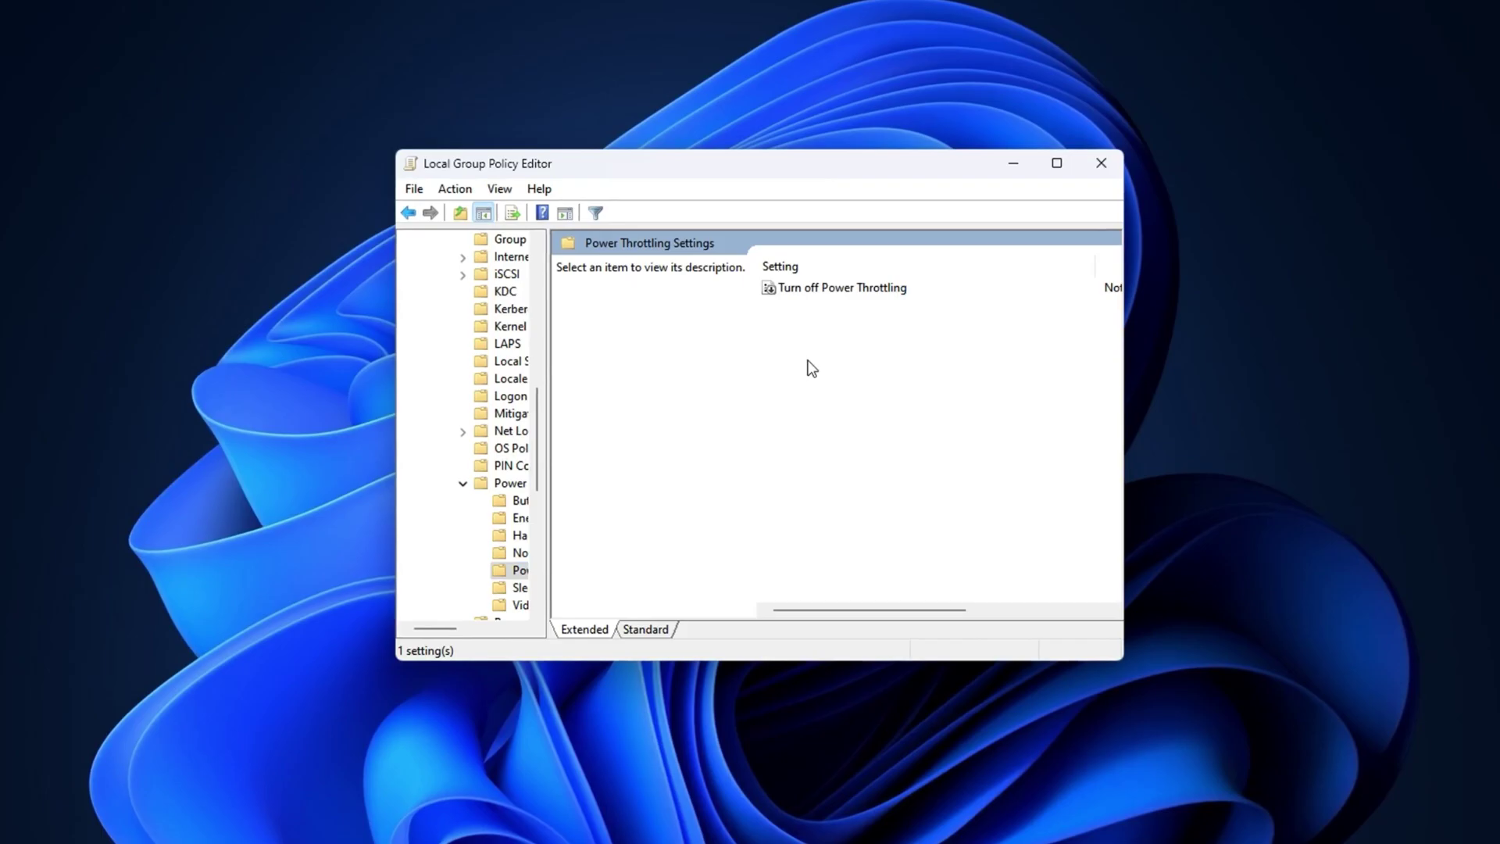
click(811, 284)
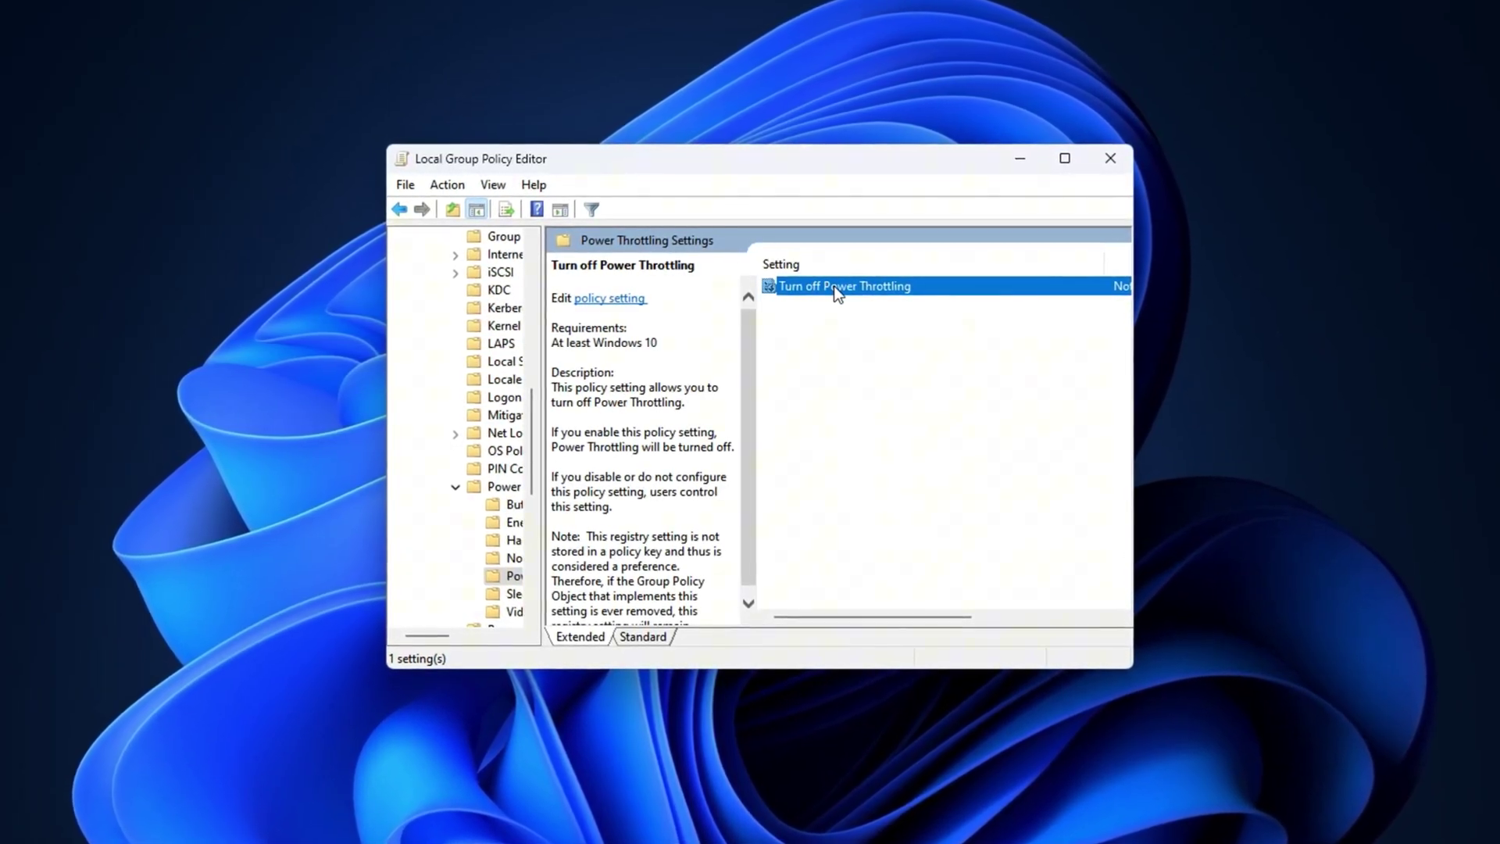
double_click(832, 285)
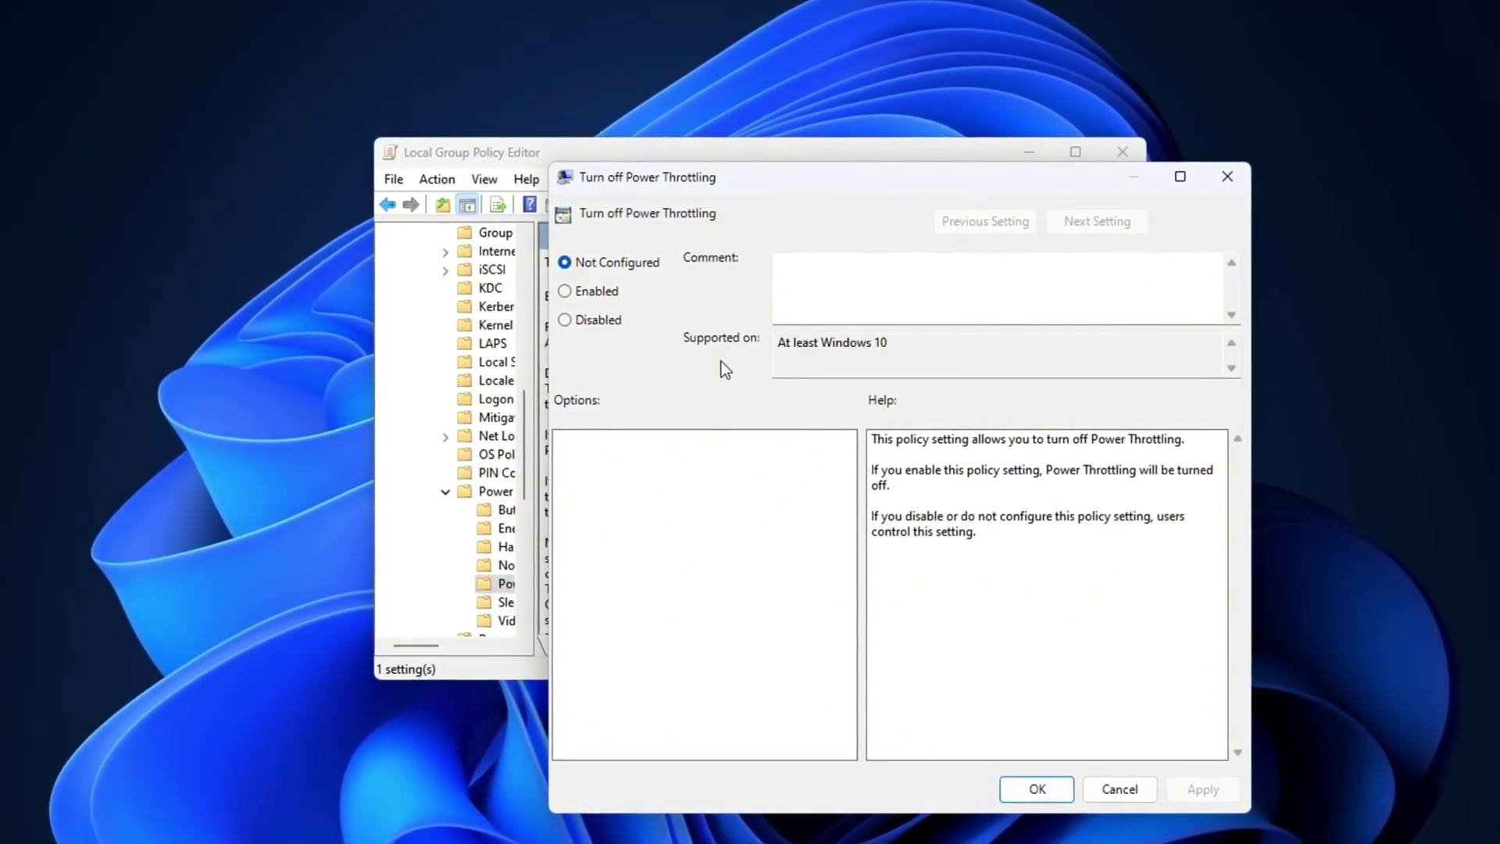
click(576, 290)
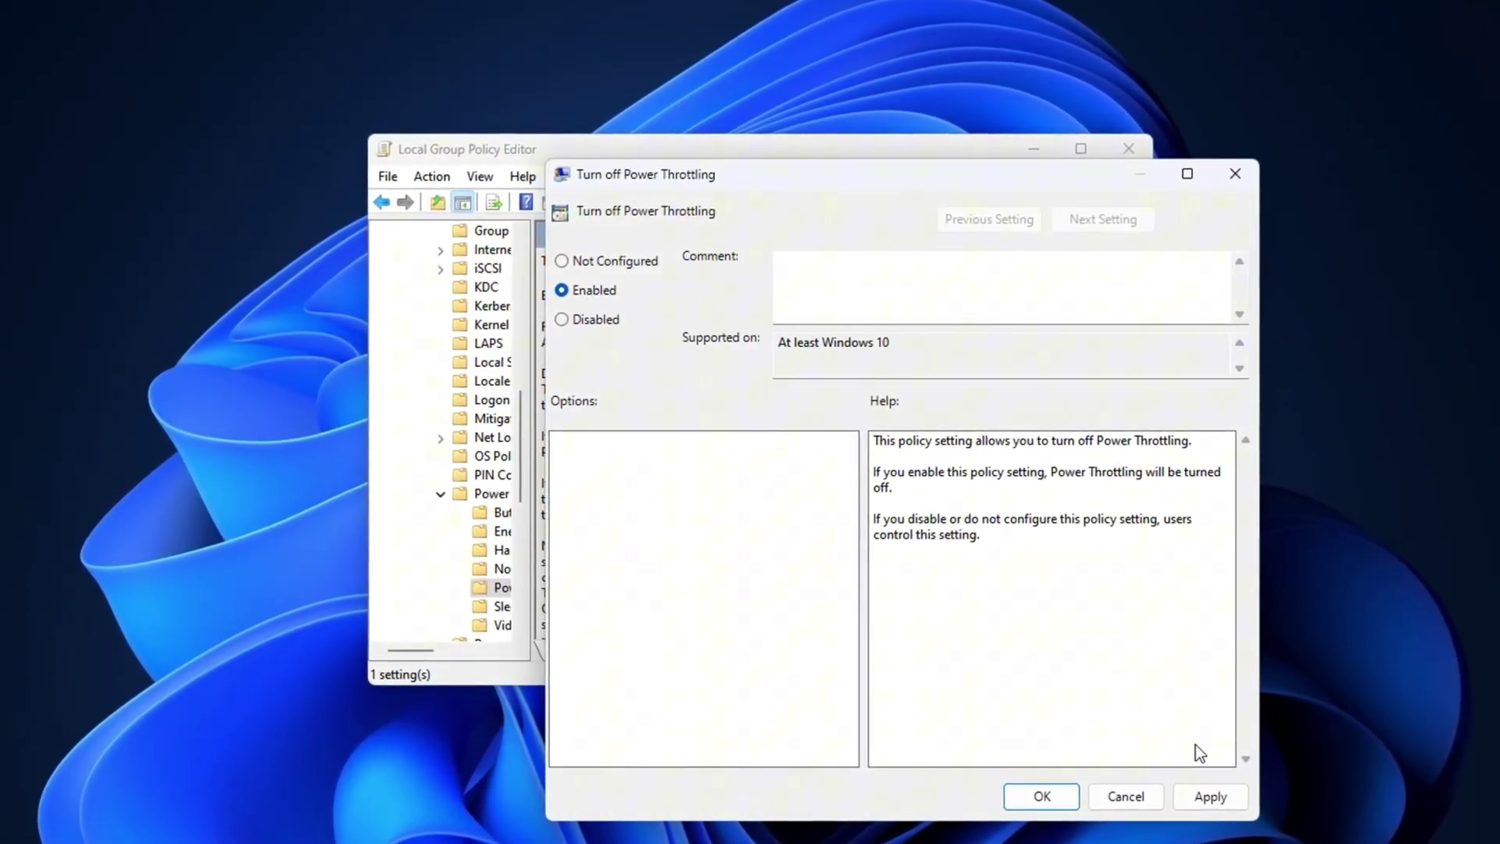
click(1210, 796)
click(1064, 796)
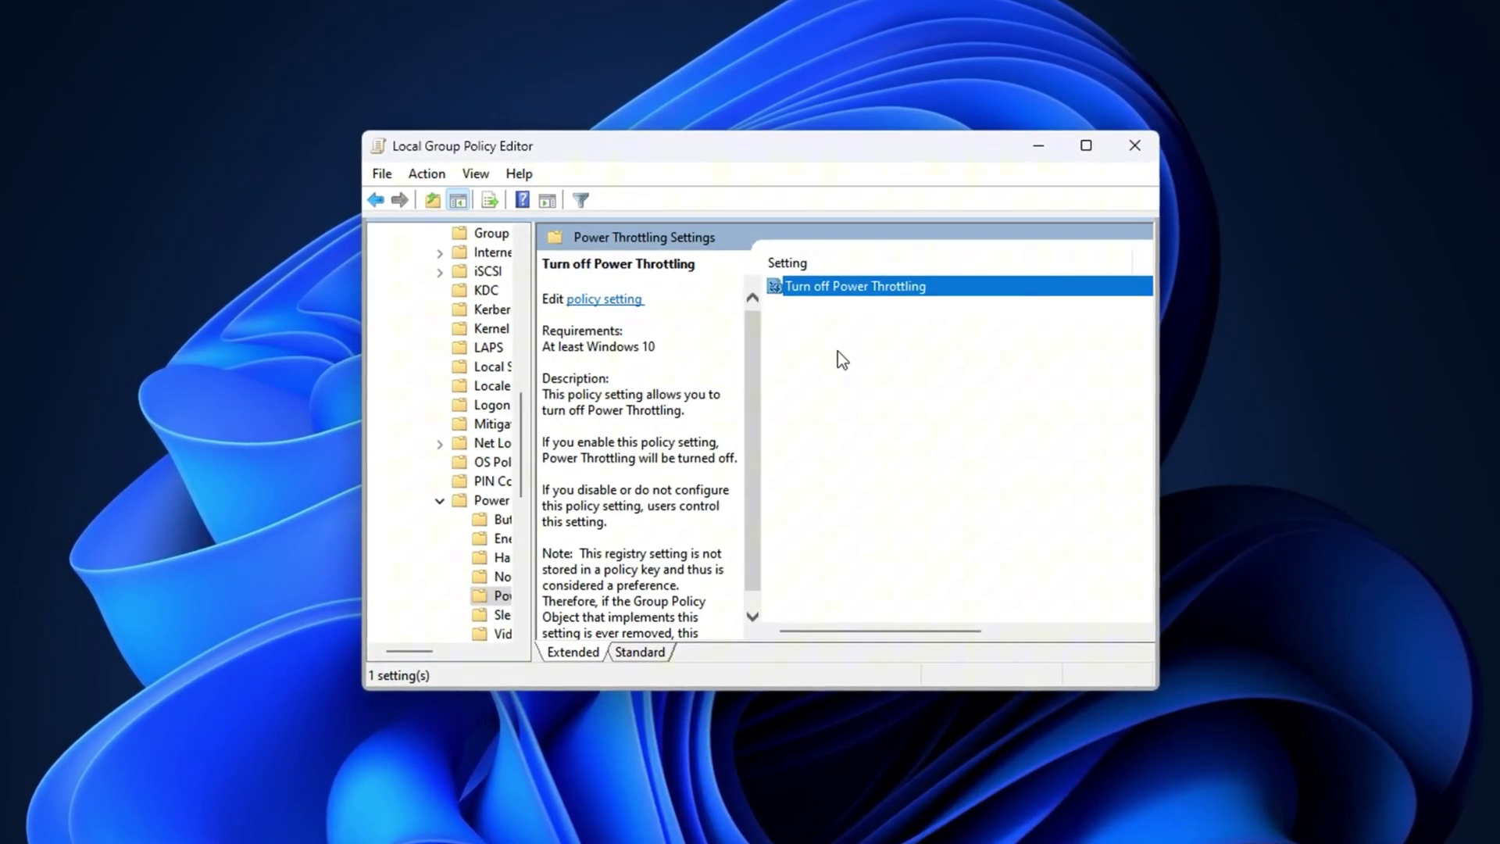
click(883, 389)
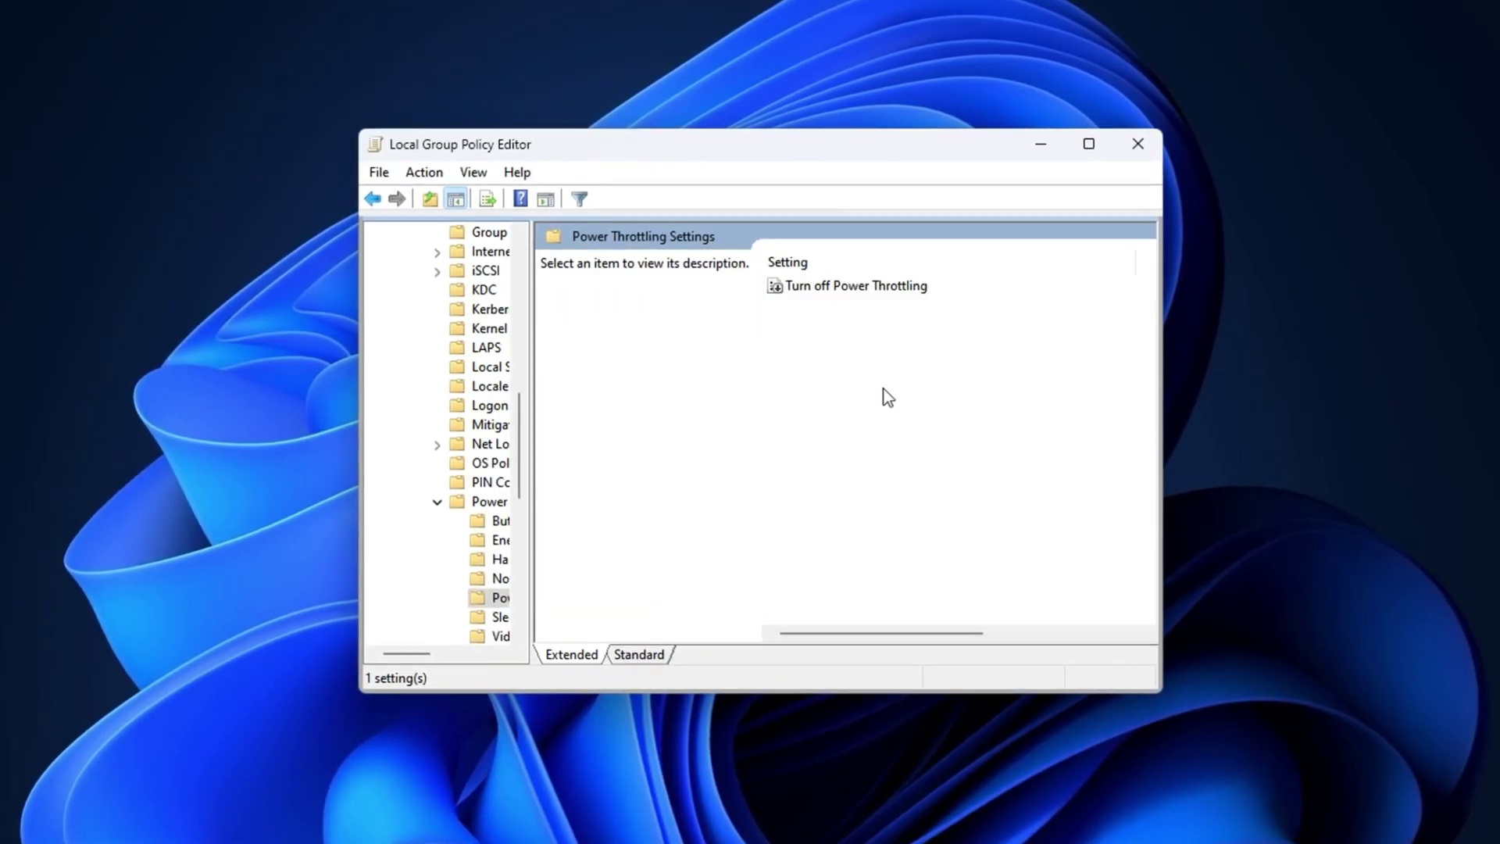
click(856, 288)
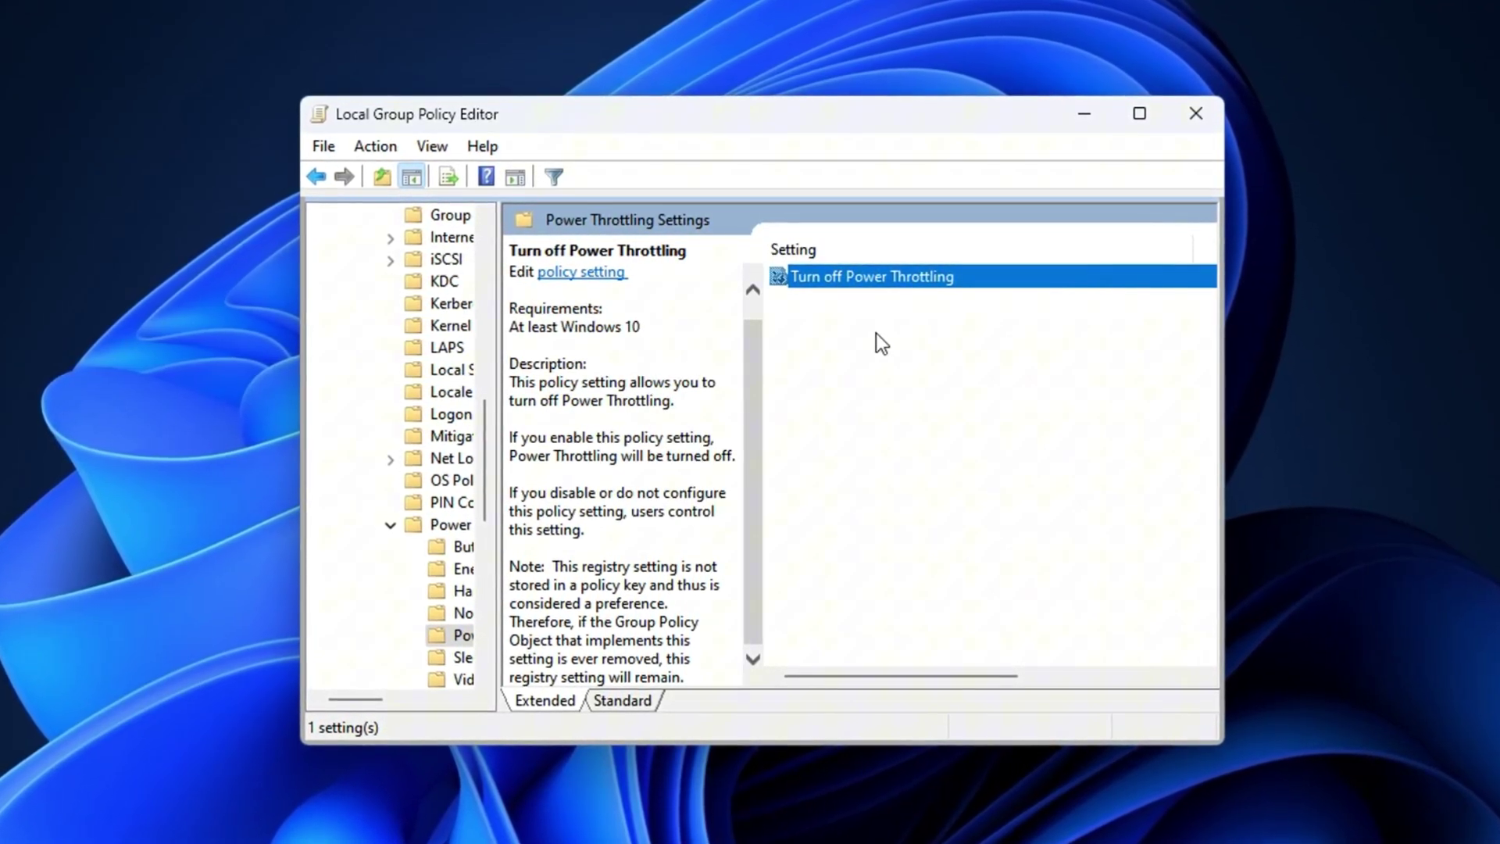
click(878, 336)
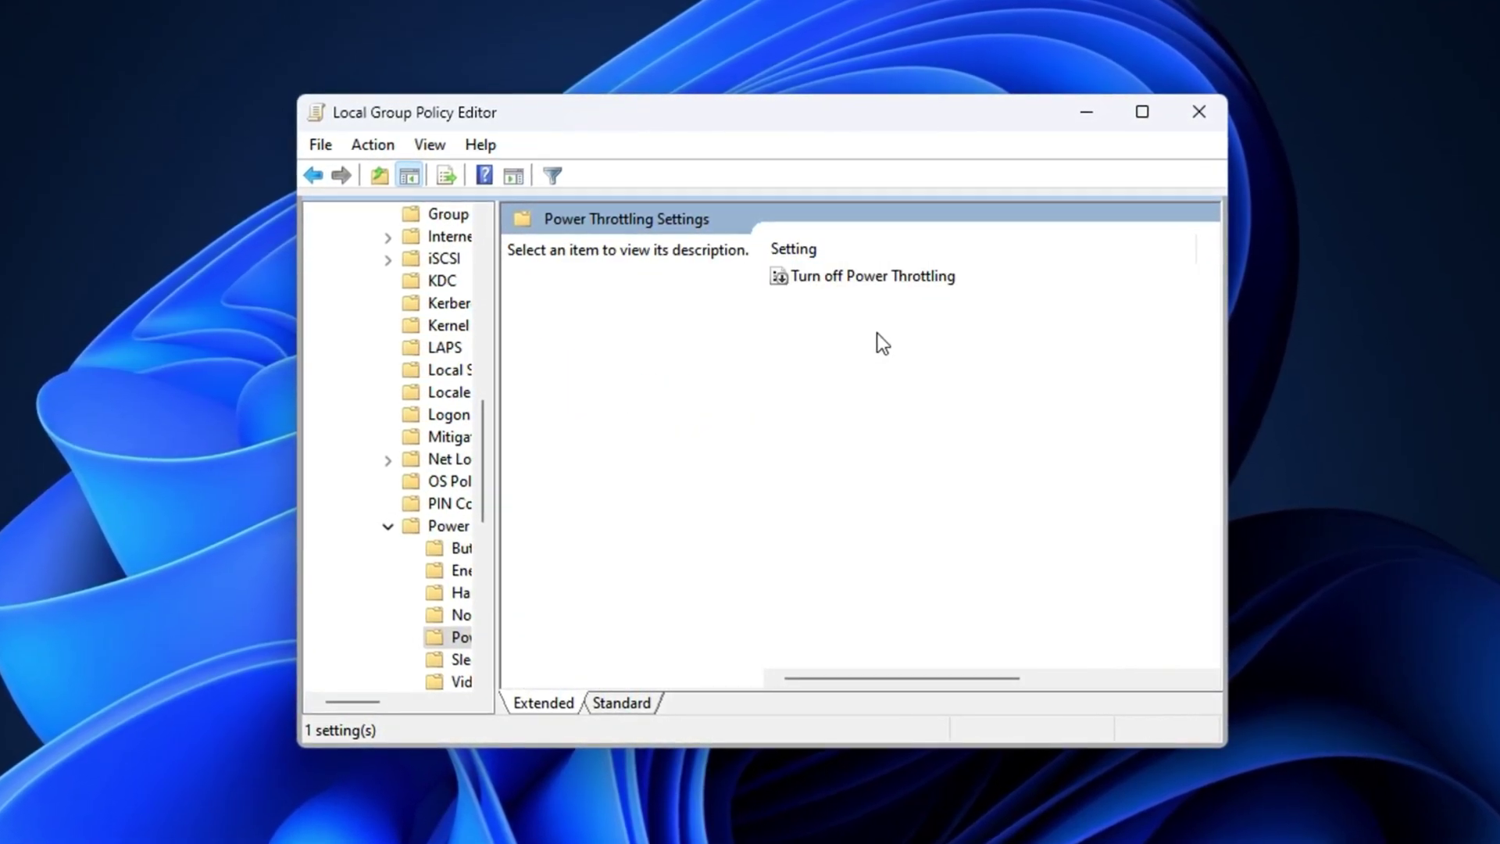
Select the Turn off Power Throttling policy in the Group Policy Editor.
click(851, 278)
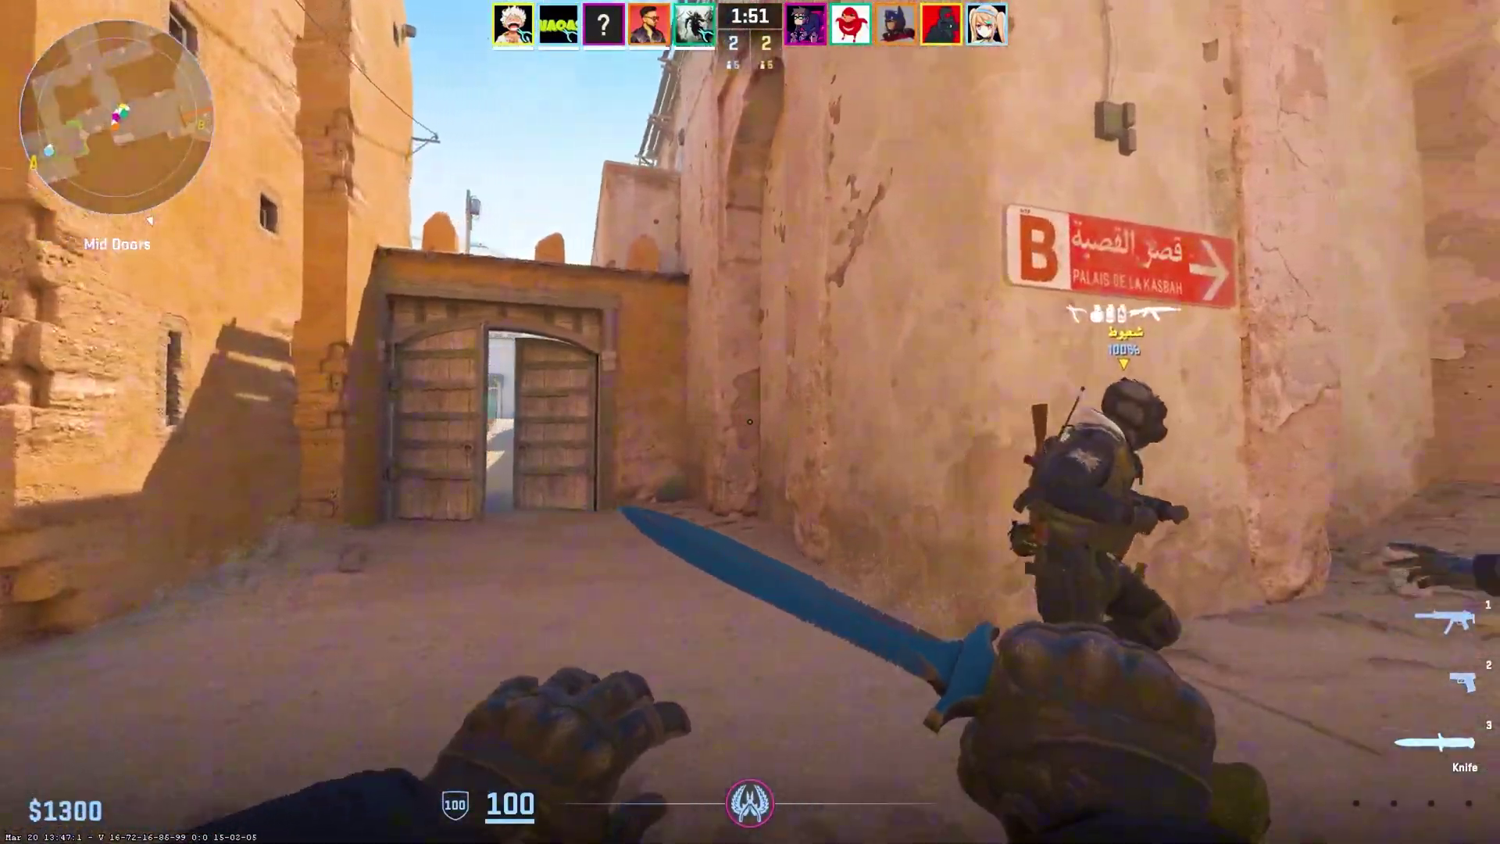